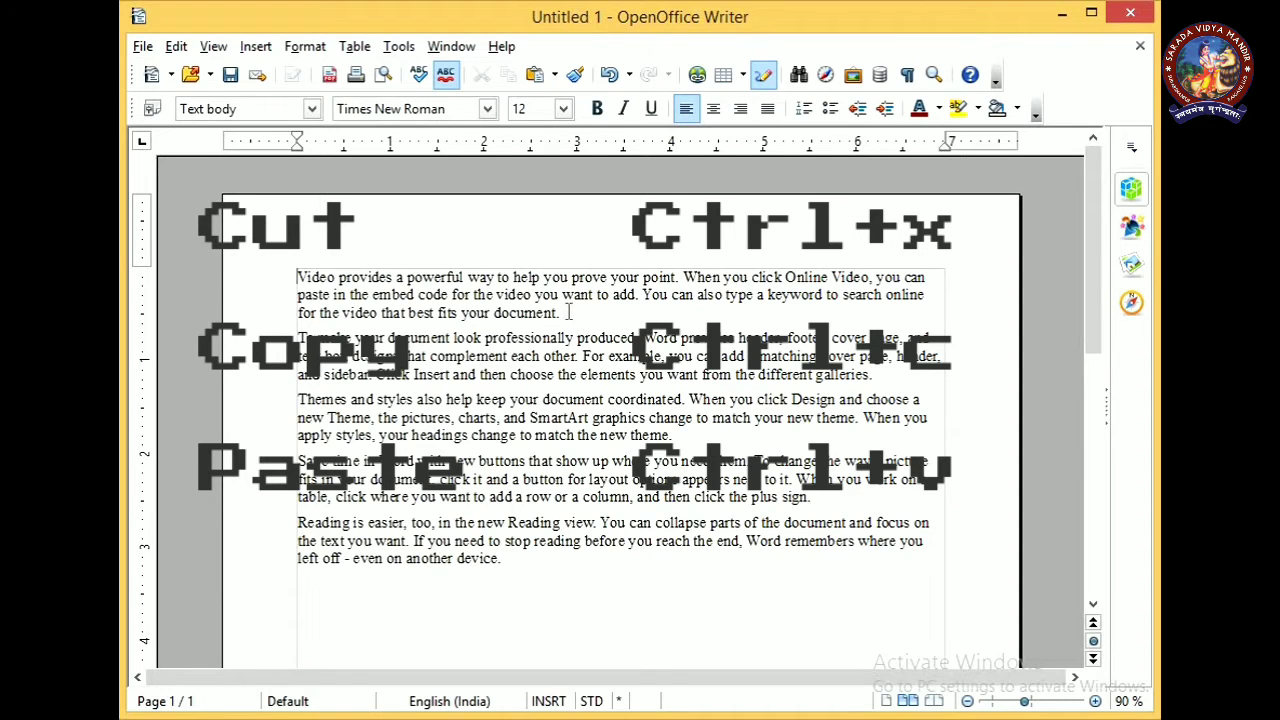
Copy the first paragraph and paste it as a new paragraph after the one ending "match the new theme."
left_click_drag(559, 313, 293, 274)
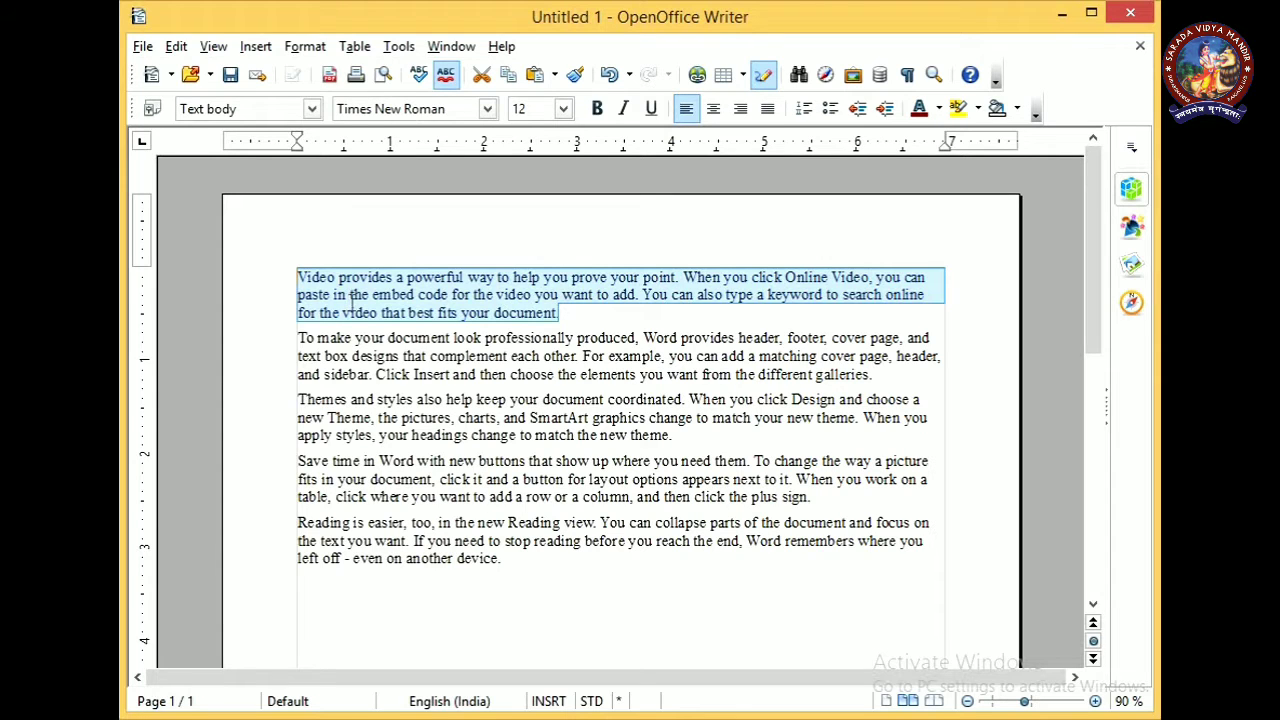
left_click(176, 47)
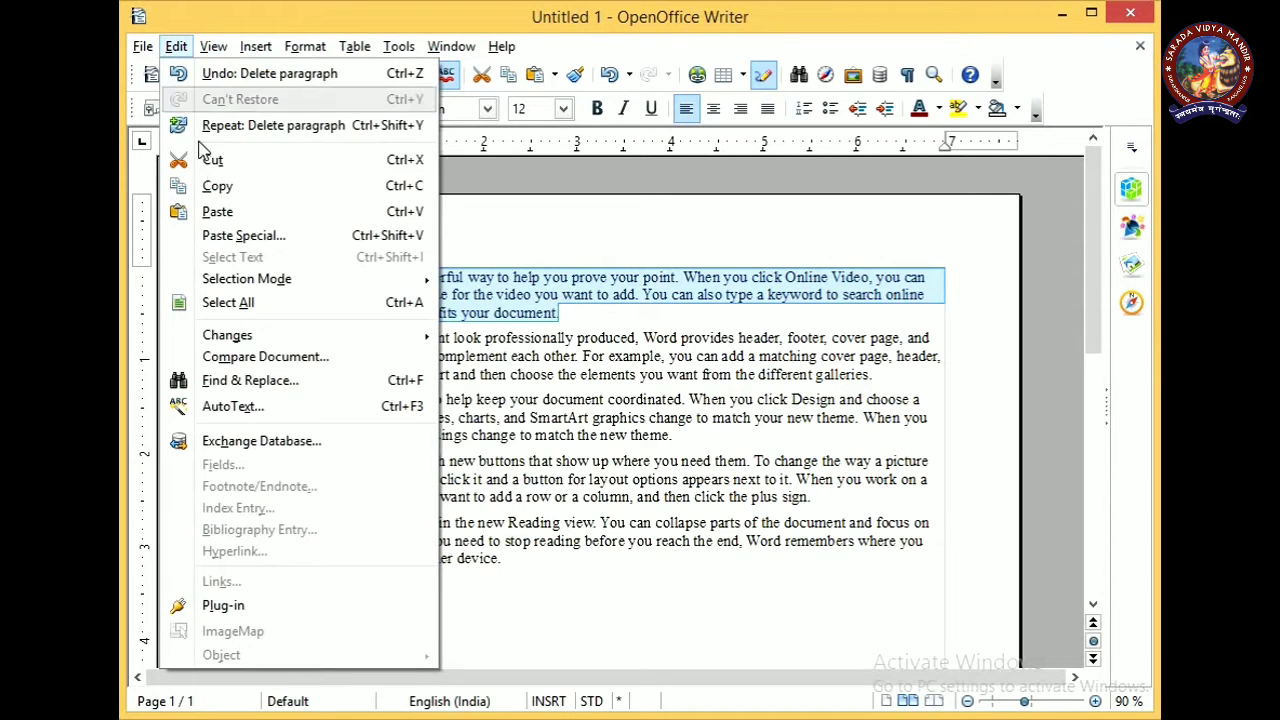
left_click(482, 297)
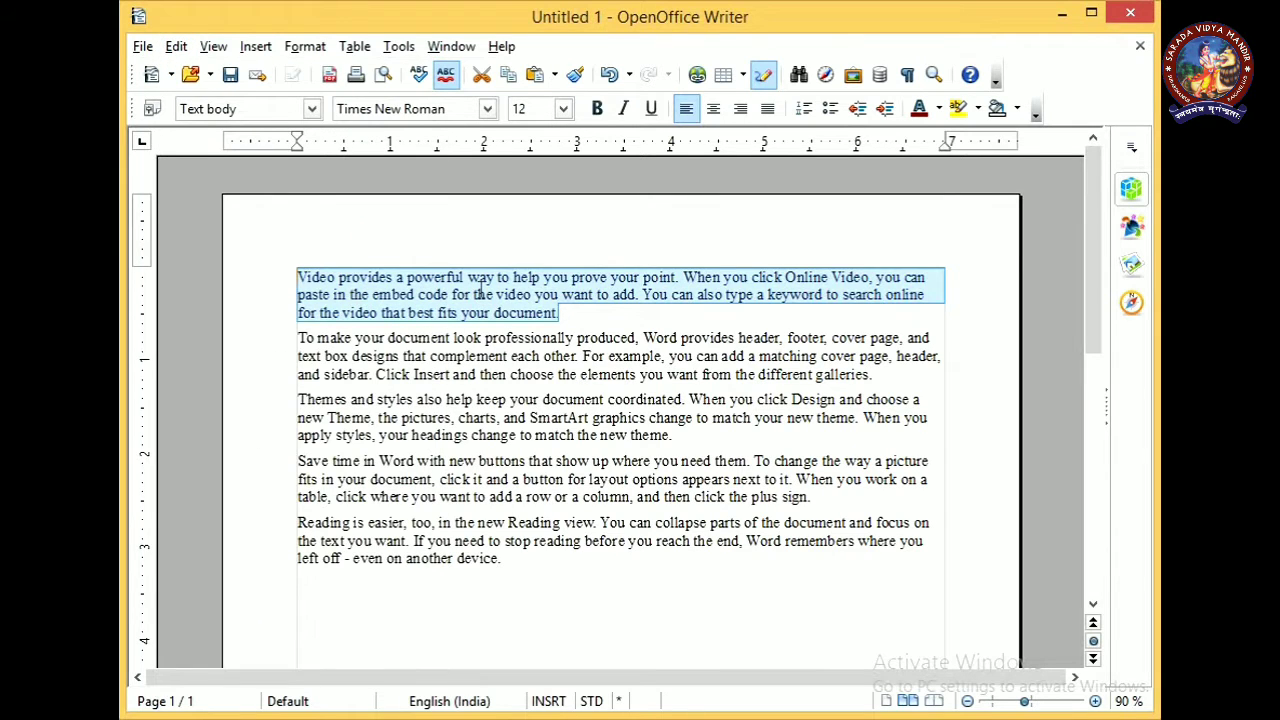
right_click(480, 291)
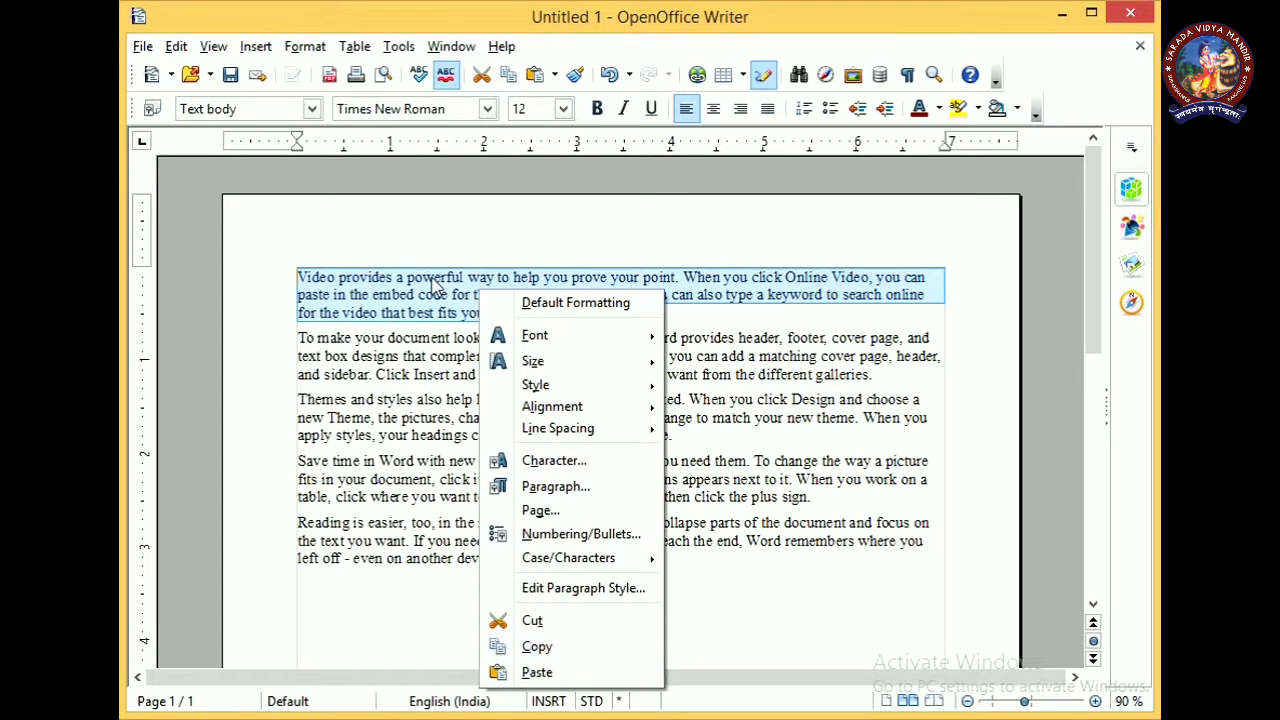
left_click(426, 288)
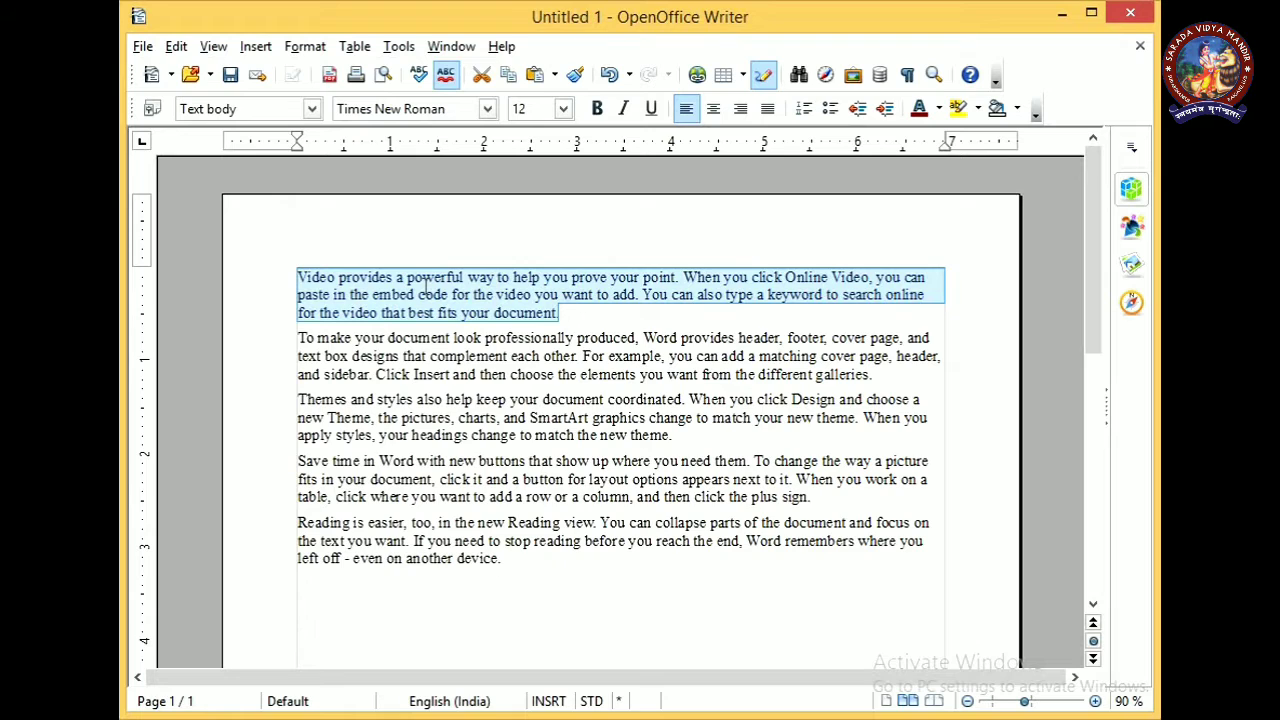
left_click(676, 438)
key("Return")
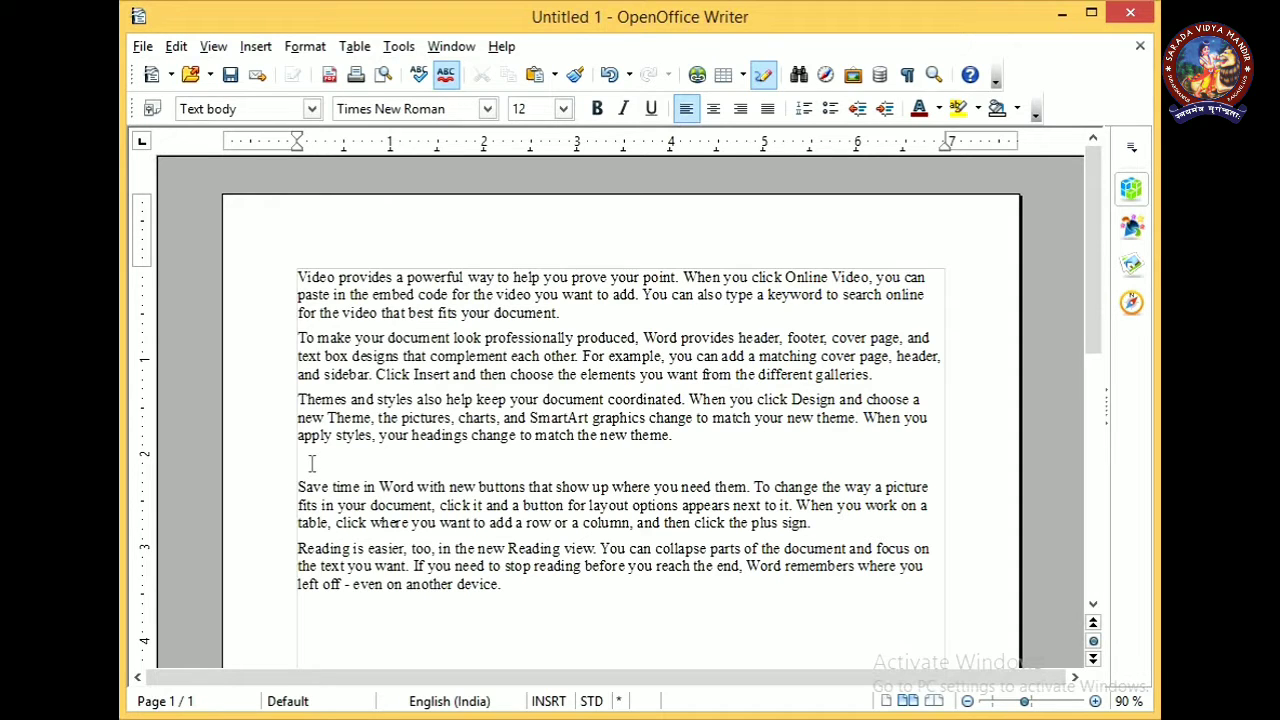
key("ctrl+v")
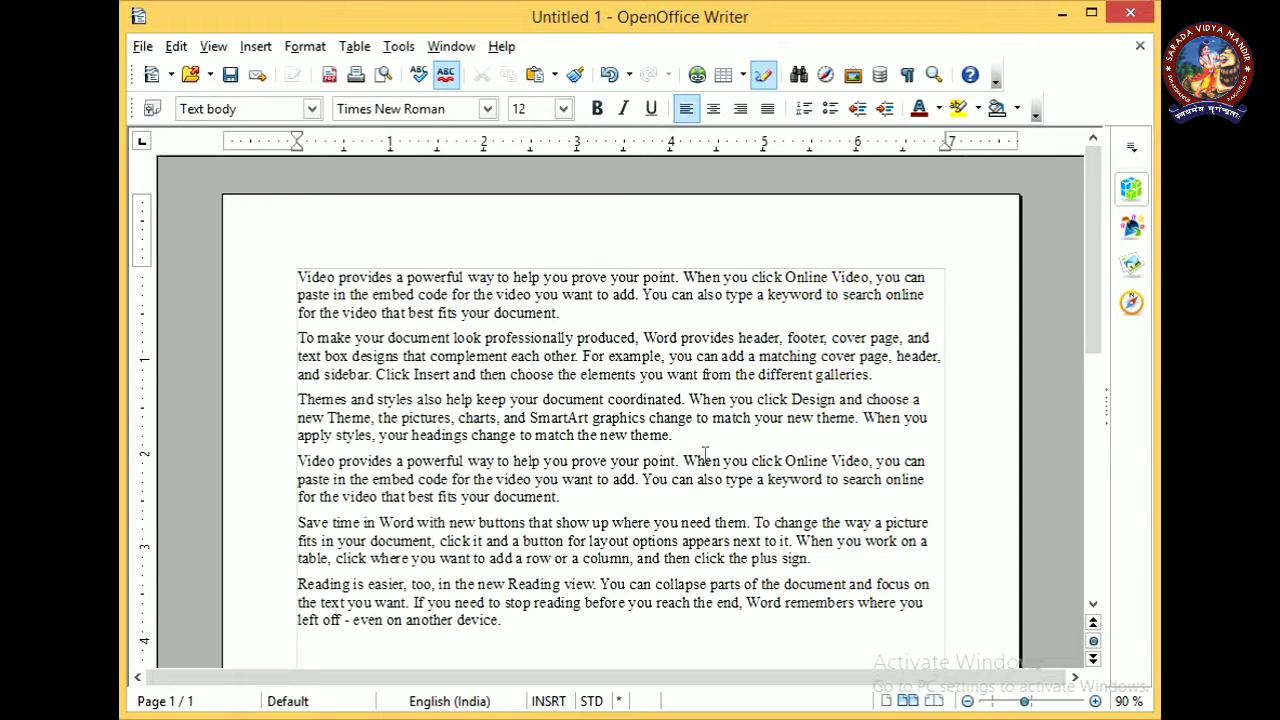
Insert "OpenOffice" before "When" in the pasted paragraph and erase it again
type("OpenO")
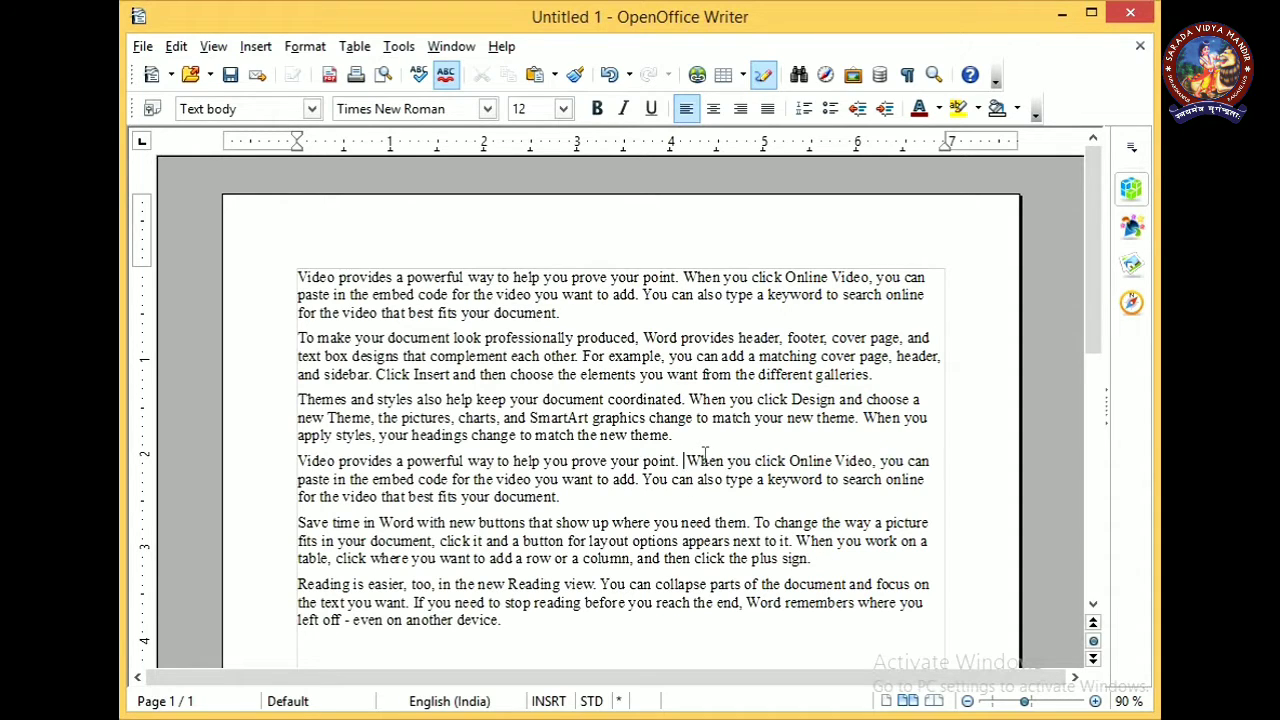
type("ffice")
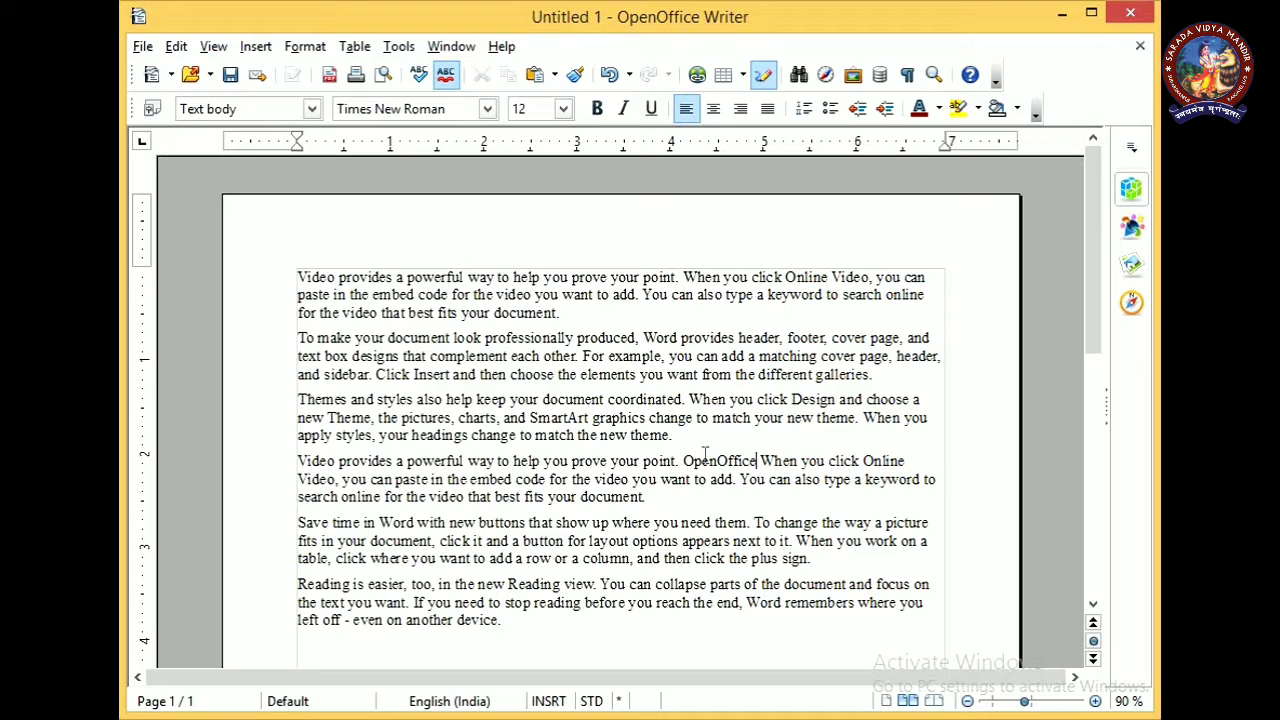
key("BackSpace")
key("BackSpace")
key("BackSpace")
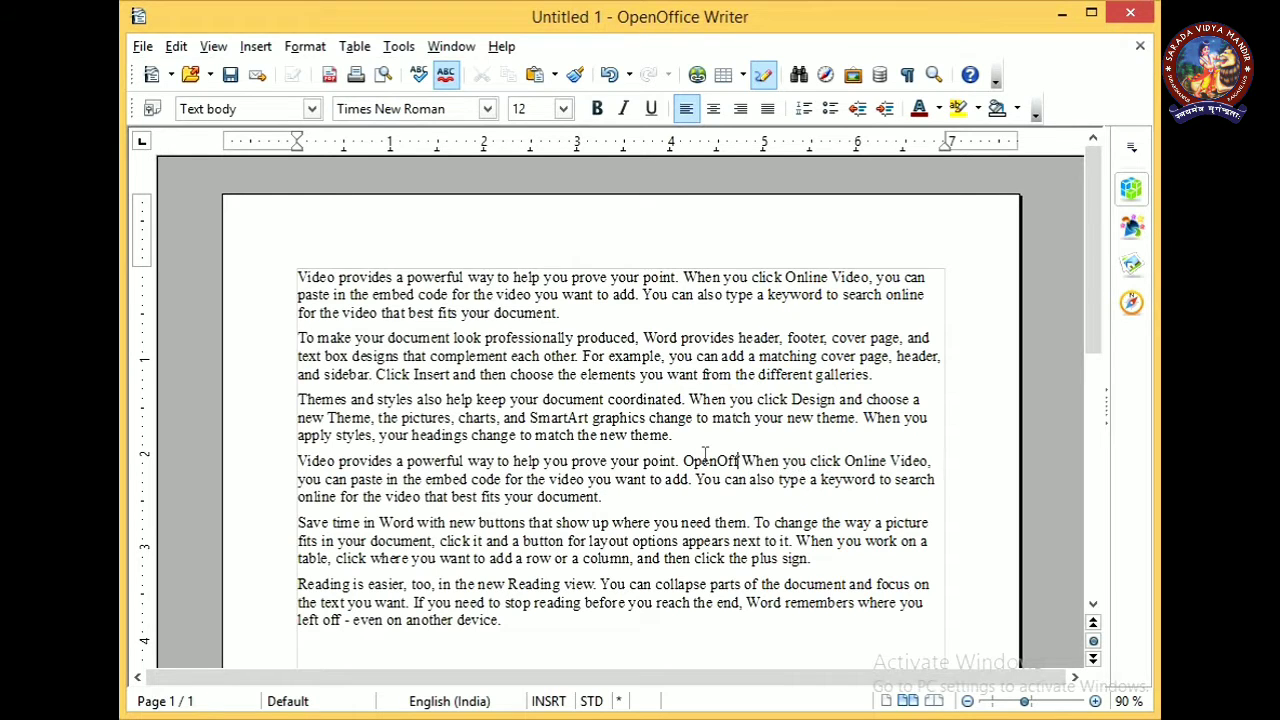
key("BackSpace")
key("BackSpace")
key("BackSpace")
key("BackSpace")
key("BackSpace")
key("BackSpace")
key("BackSpace")
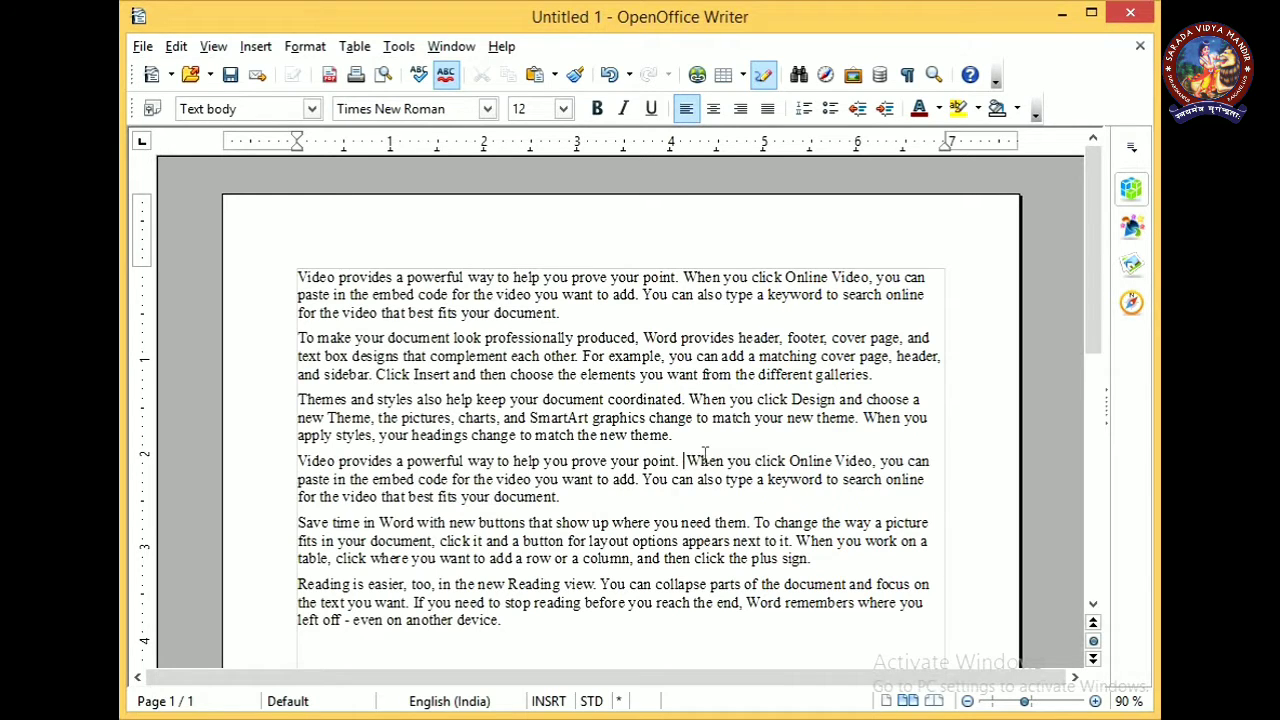
key("BackSpace")
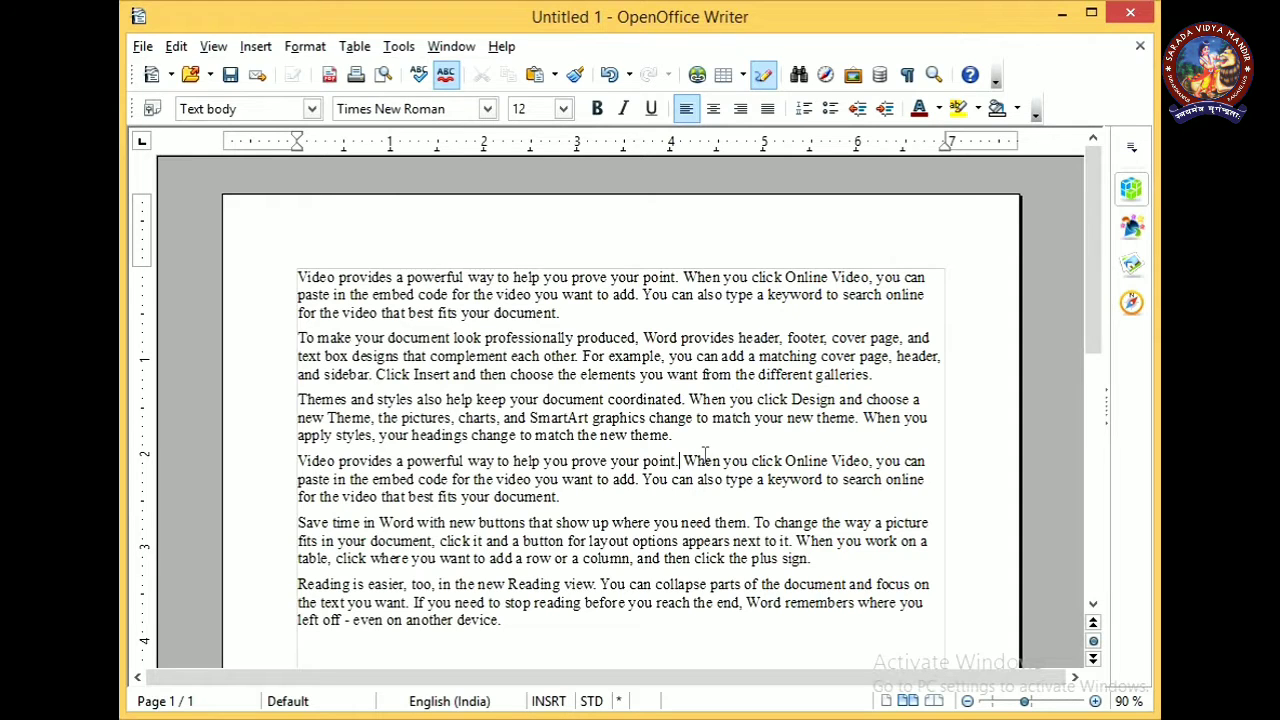
Remove the space after "point." in the pasted paragraph and overwrite the text following it with "OpenOffice" in overwrite mode
key("Delete")
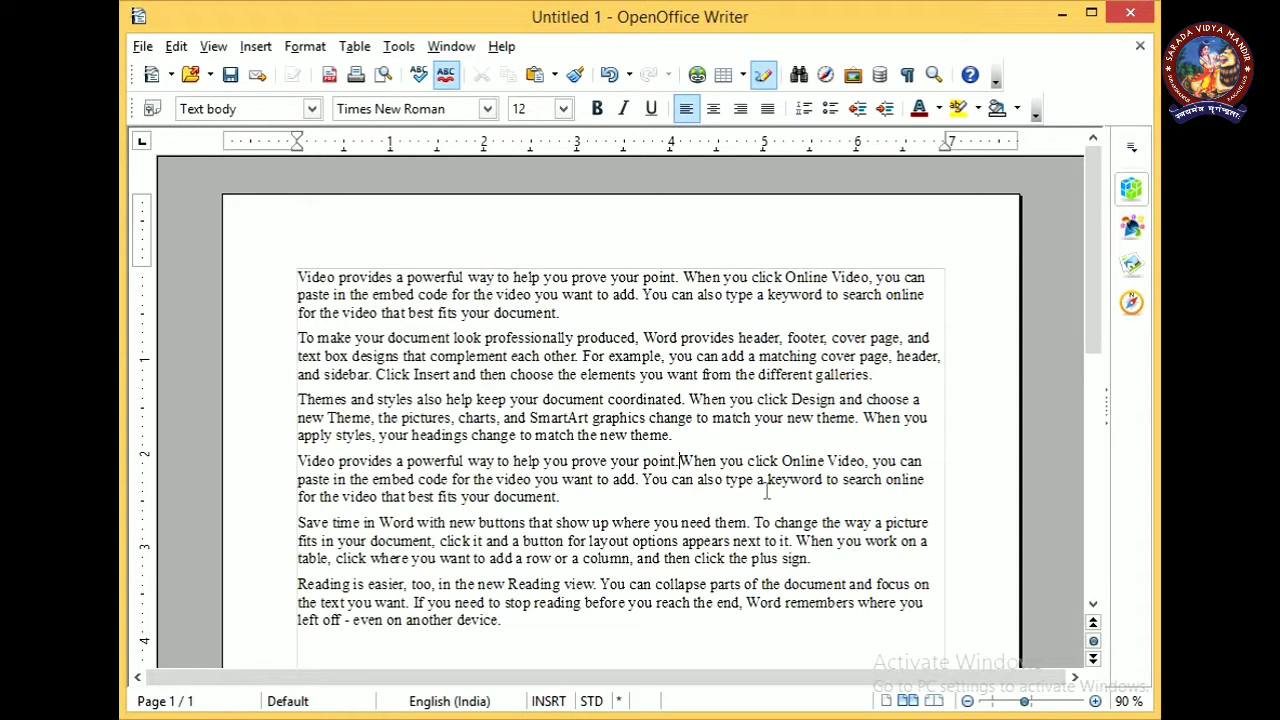
left_click(546, 702)
type("Open")
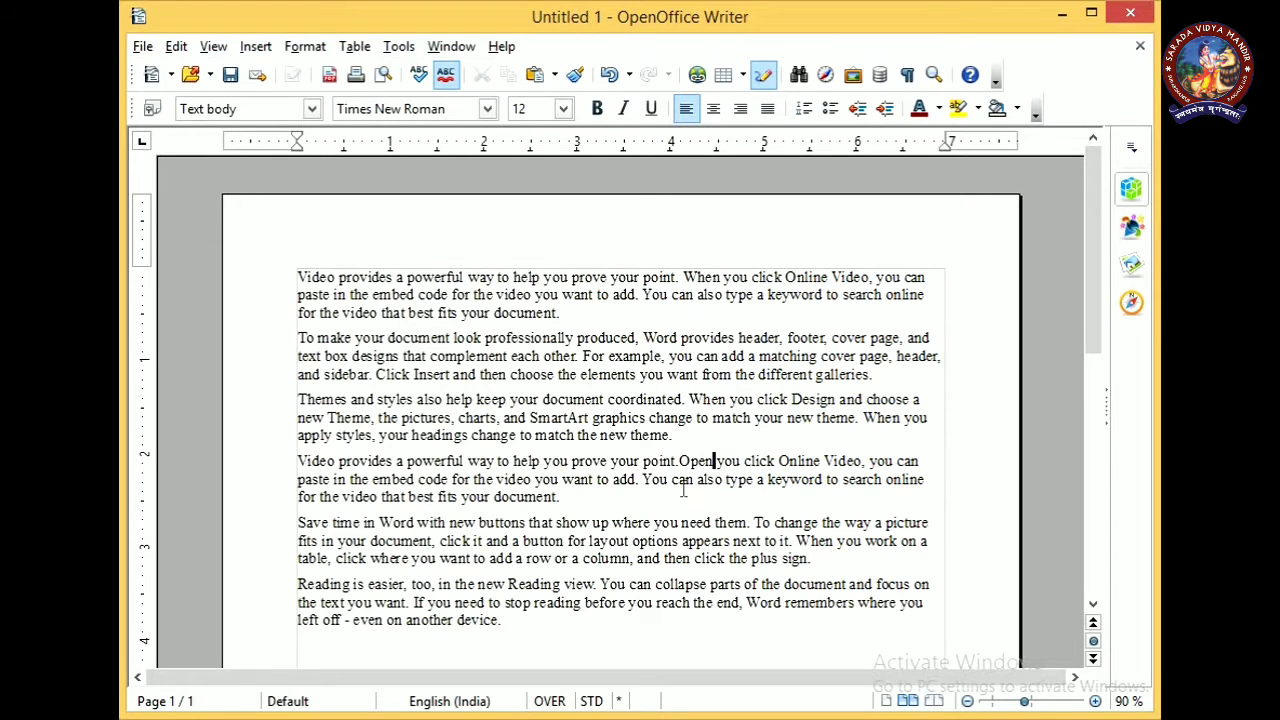
type("Office")
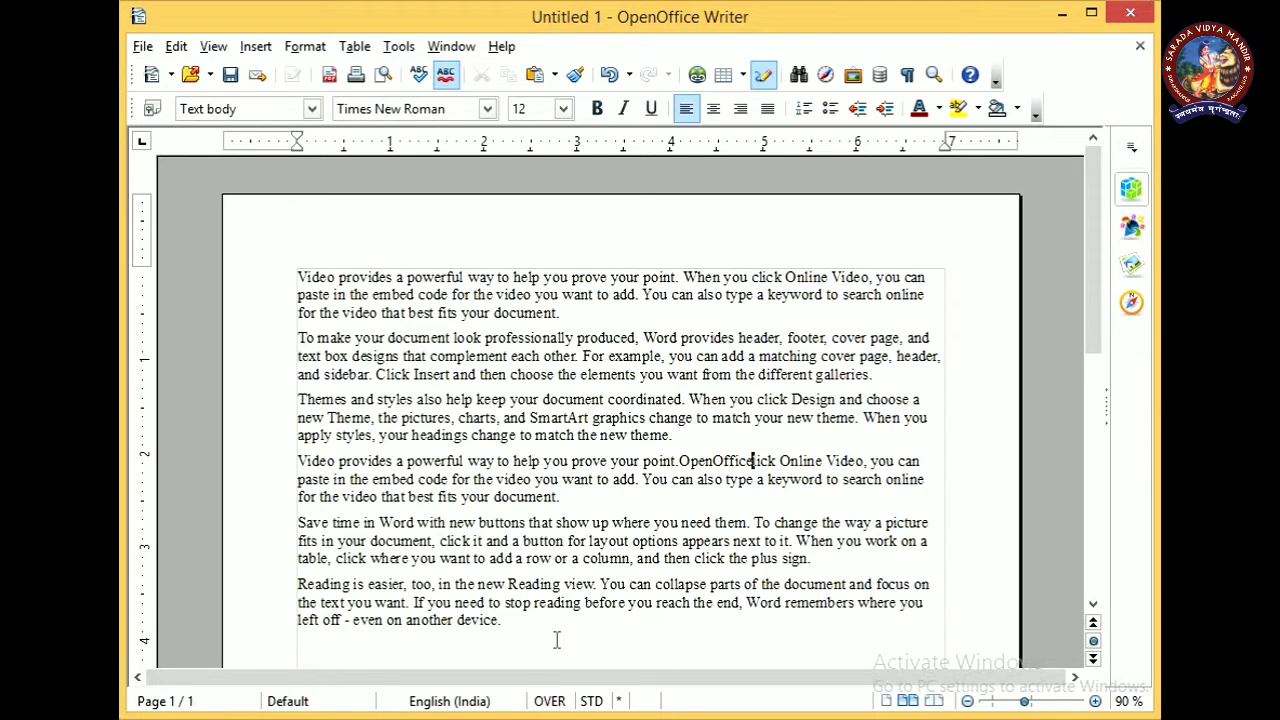
key("Insert")
Add a "Class IX" line after the last paragraph, followed by two names on separate lines
left_click(557, 640)
key("Return")
scroll(577, 637, "down", 5)
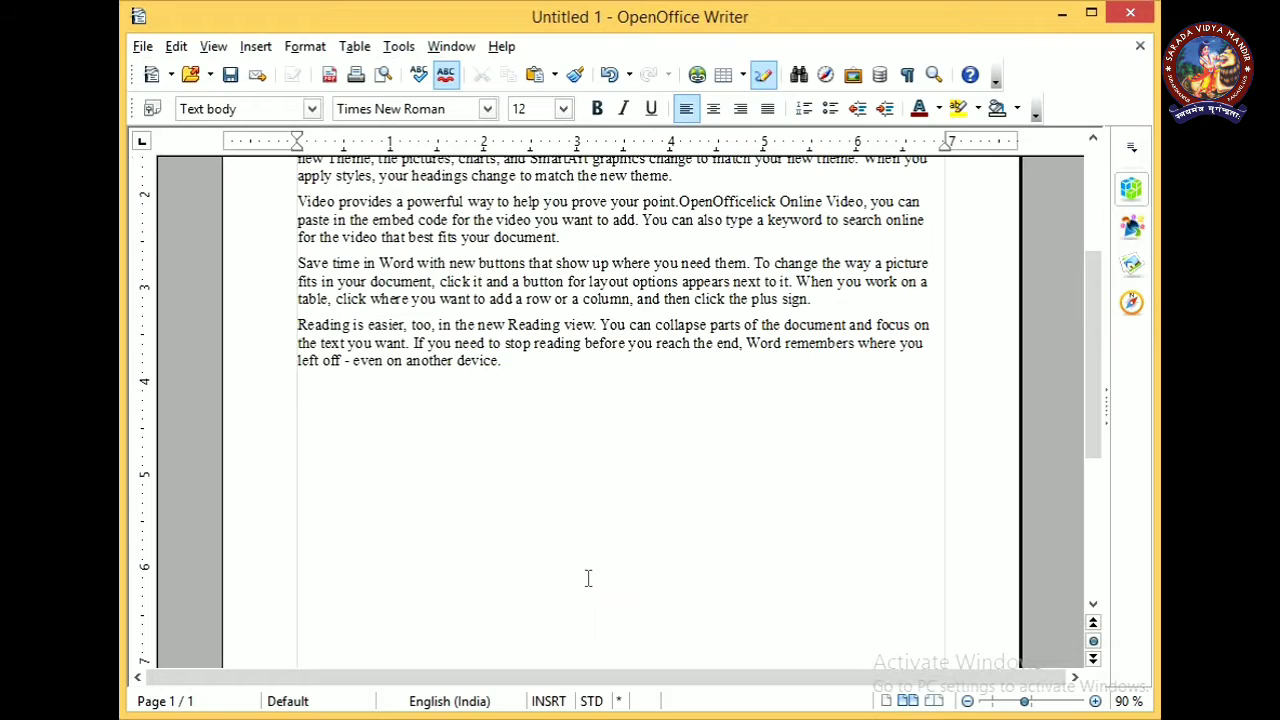
type("Class")
type(" 1")
type("X")
type("Kes")
type("hav")
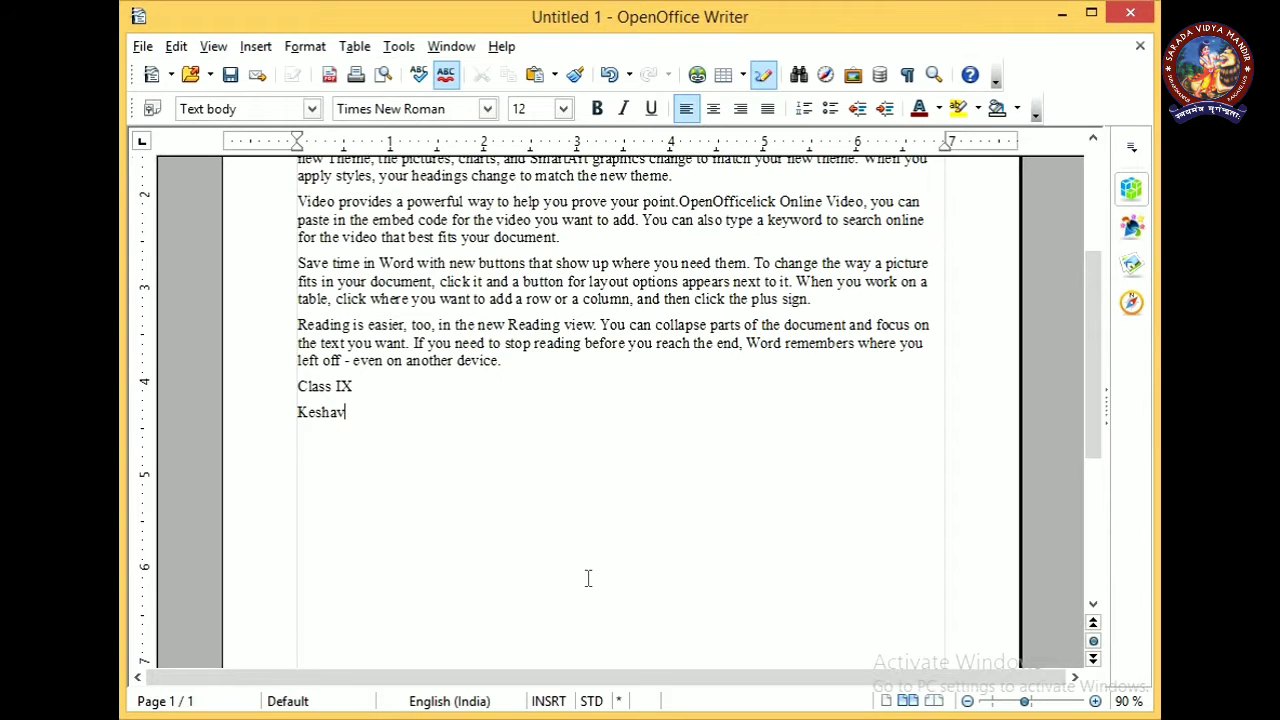
type("Madhav")
key("Up")
Increase the indent of both name lines under "Class IX" by one level
left_click_drag(362, 442, 366, 387)
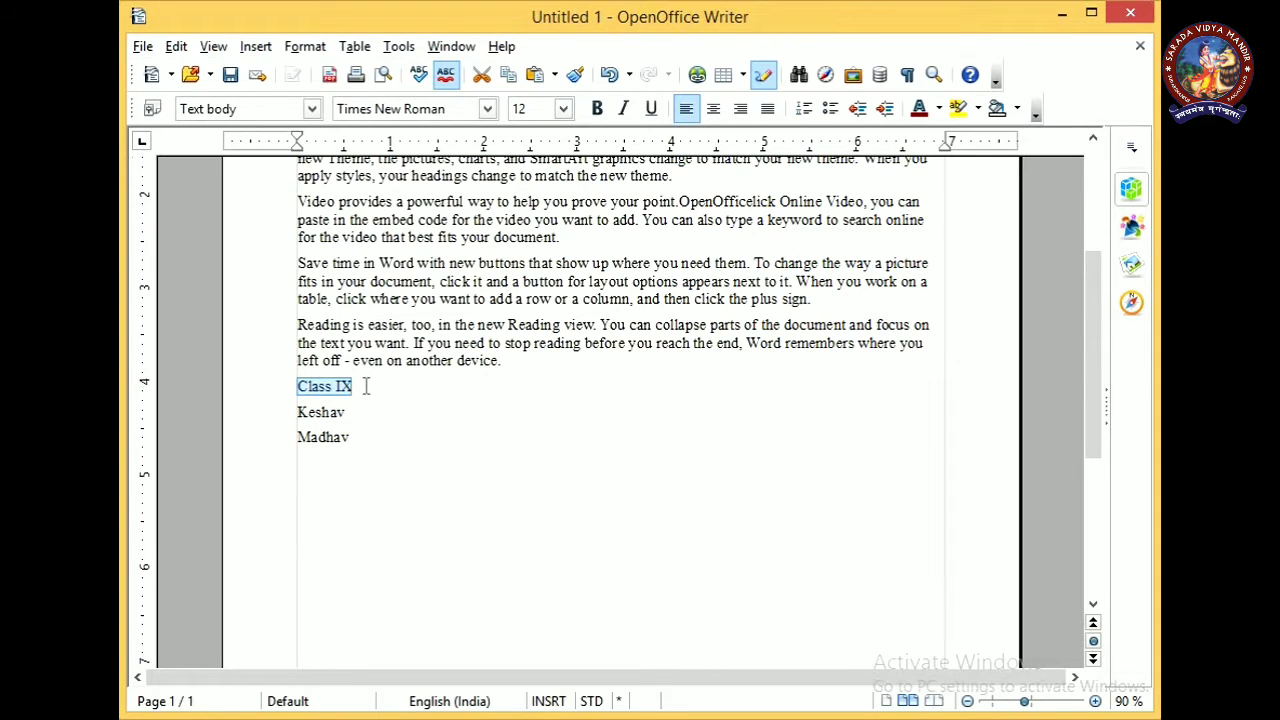
left_click_drag(362, 442, 283, 403)
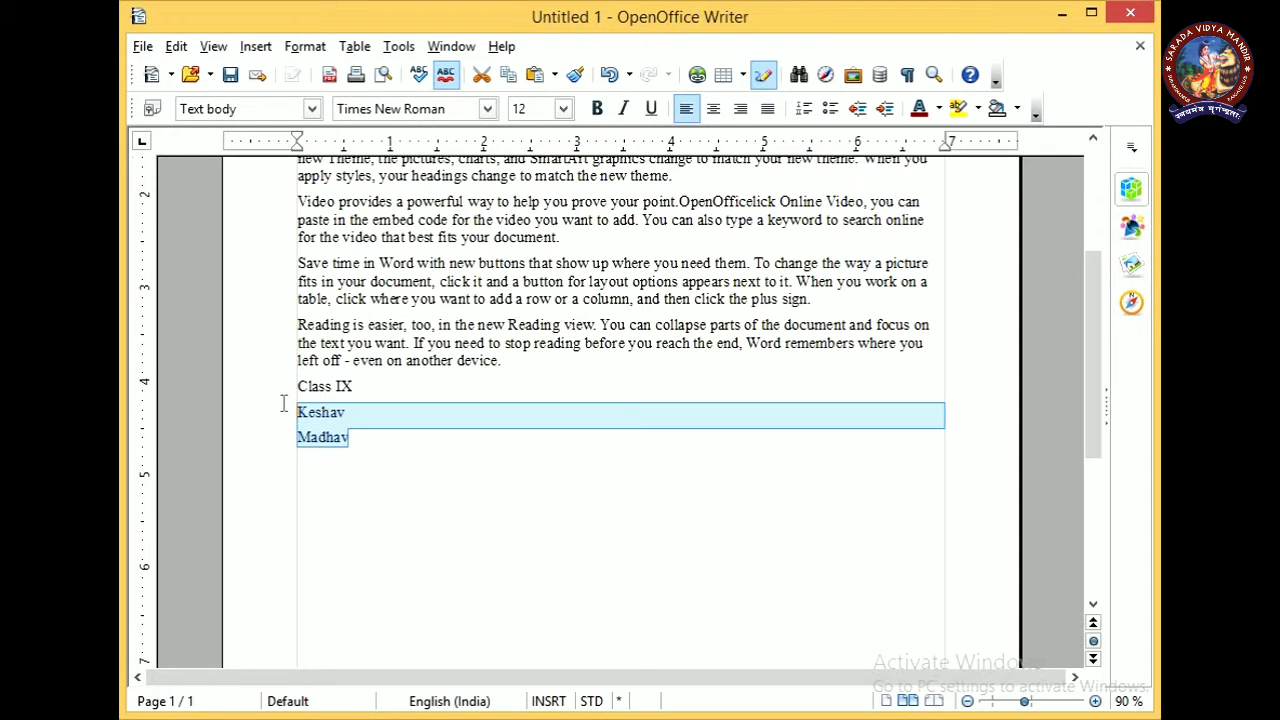
left_click(355, 477)
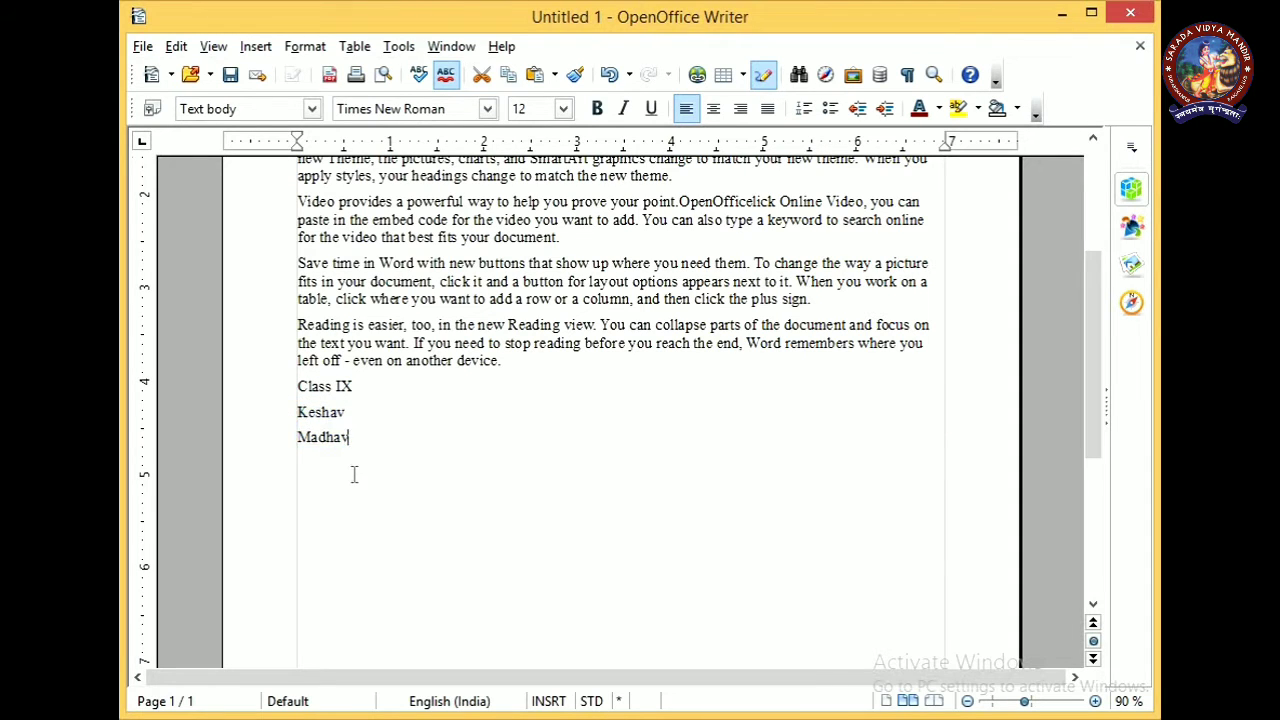
left_click(293, 414)
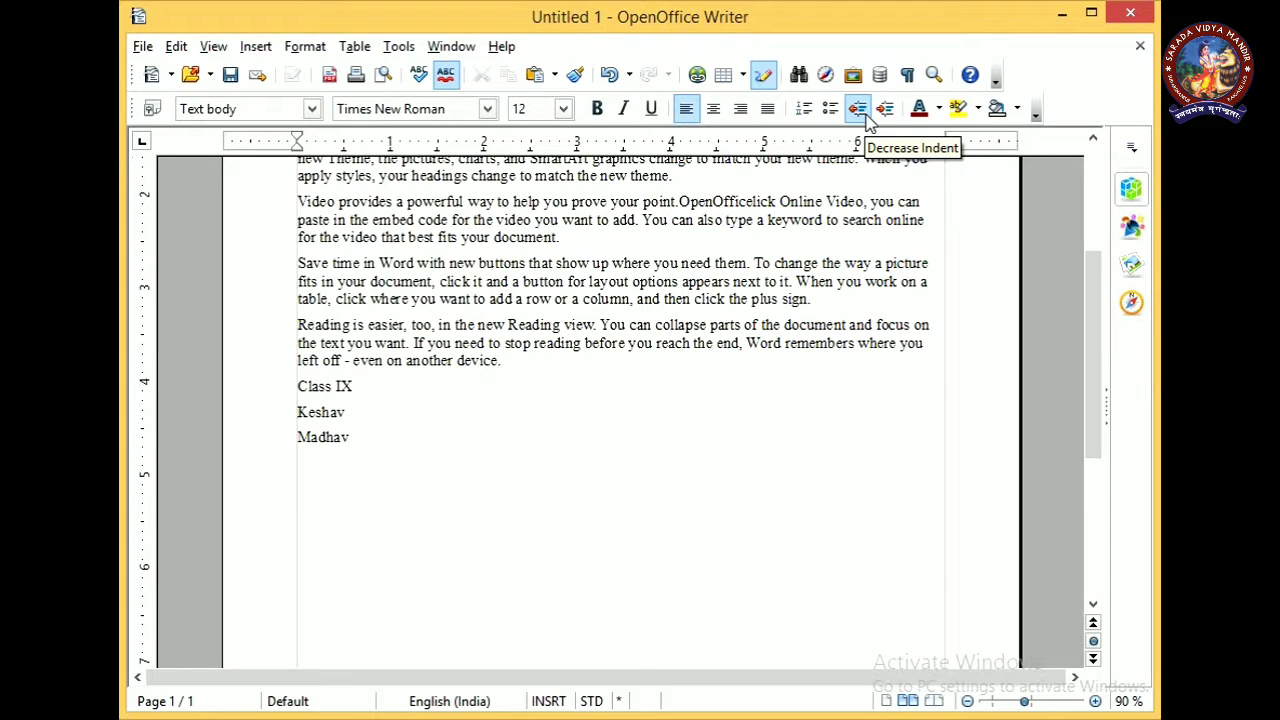
left_click(298, 414)
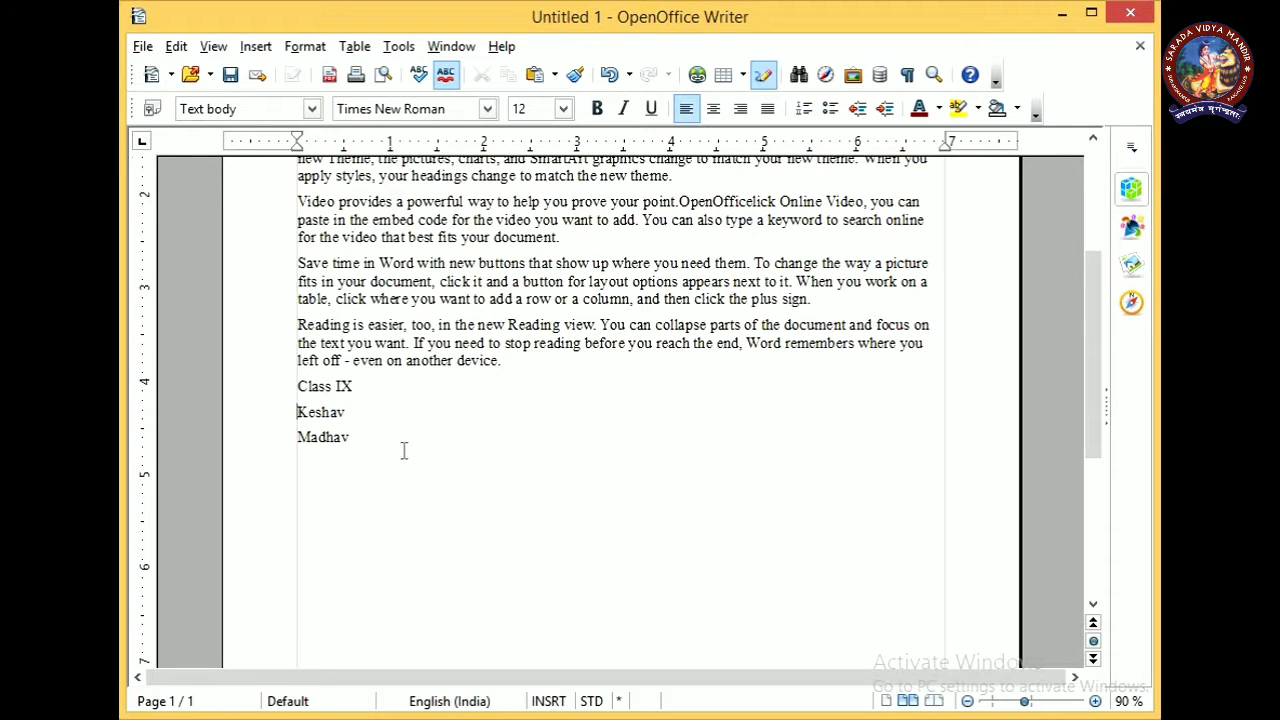
left_click(886, 110)
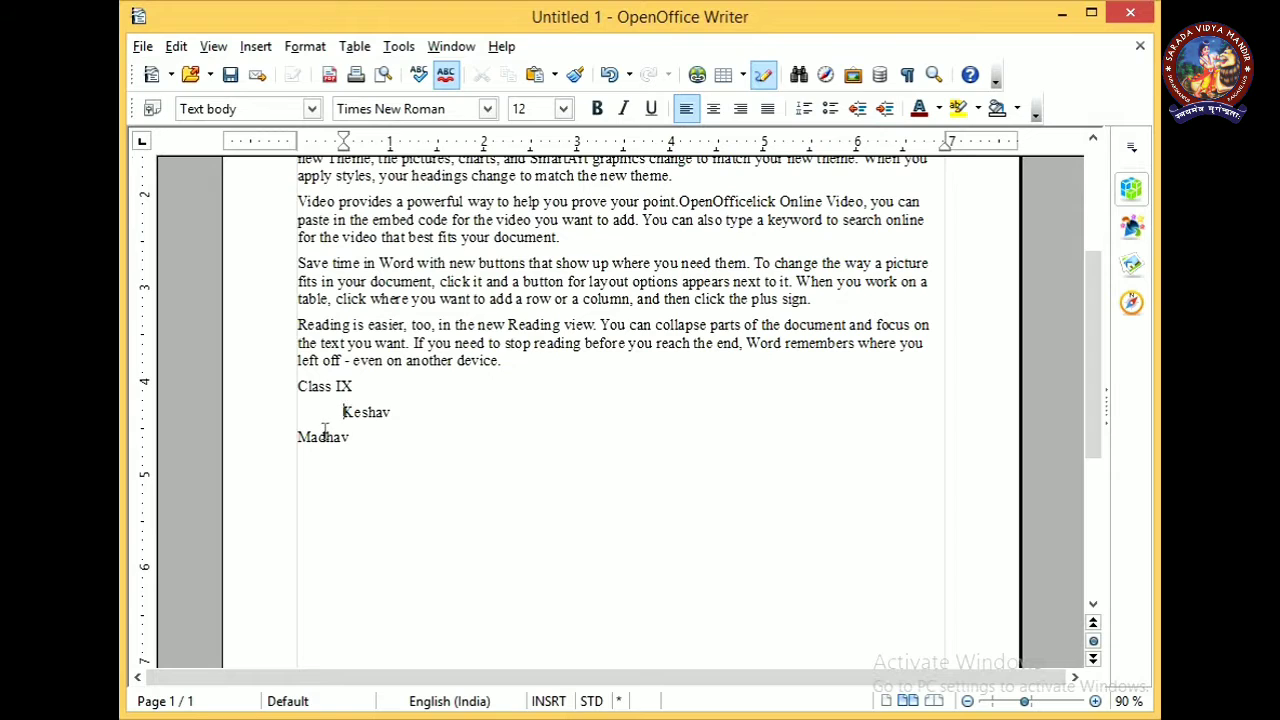
left_click(296, 438)
left_click(887, 112)
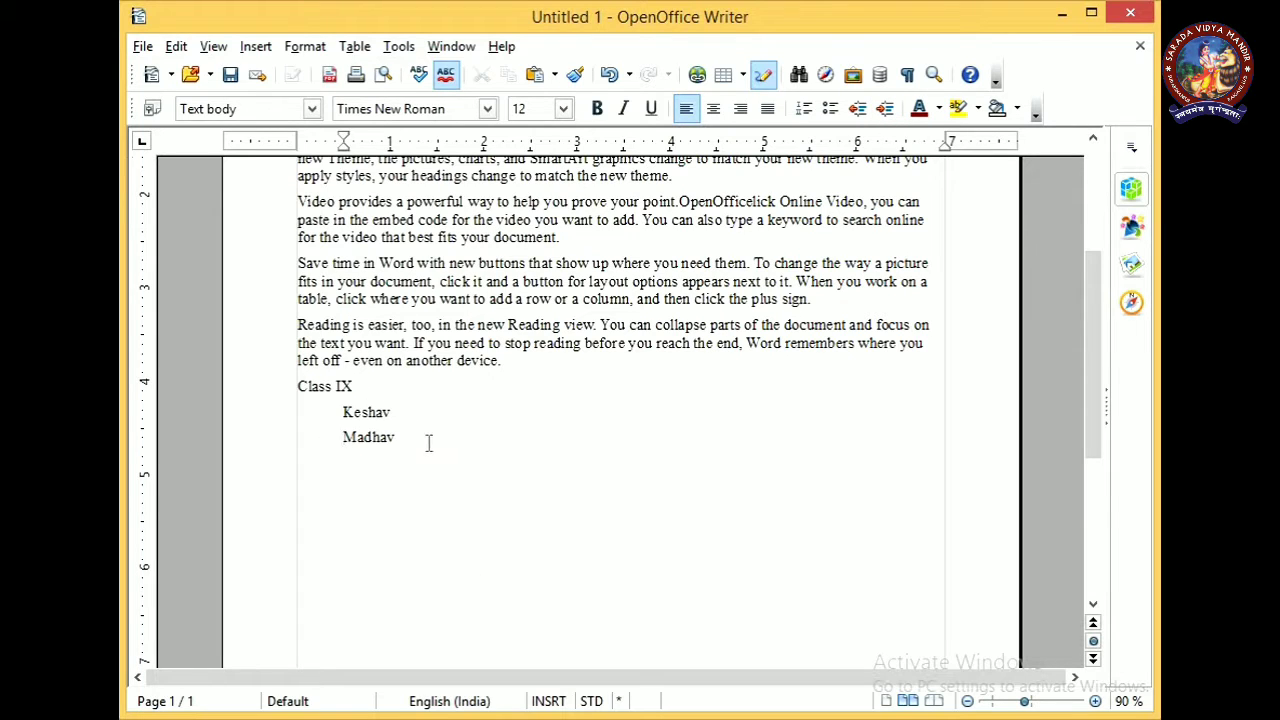
Add a "Class VII" line below the names, with "Vivekananda" and "Maa Sarada" as indented lines under it
key("Return")
type("Class VII")
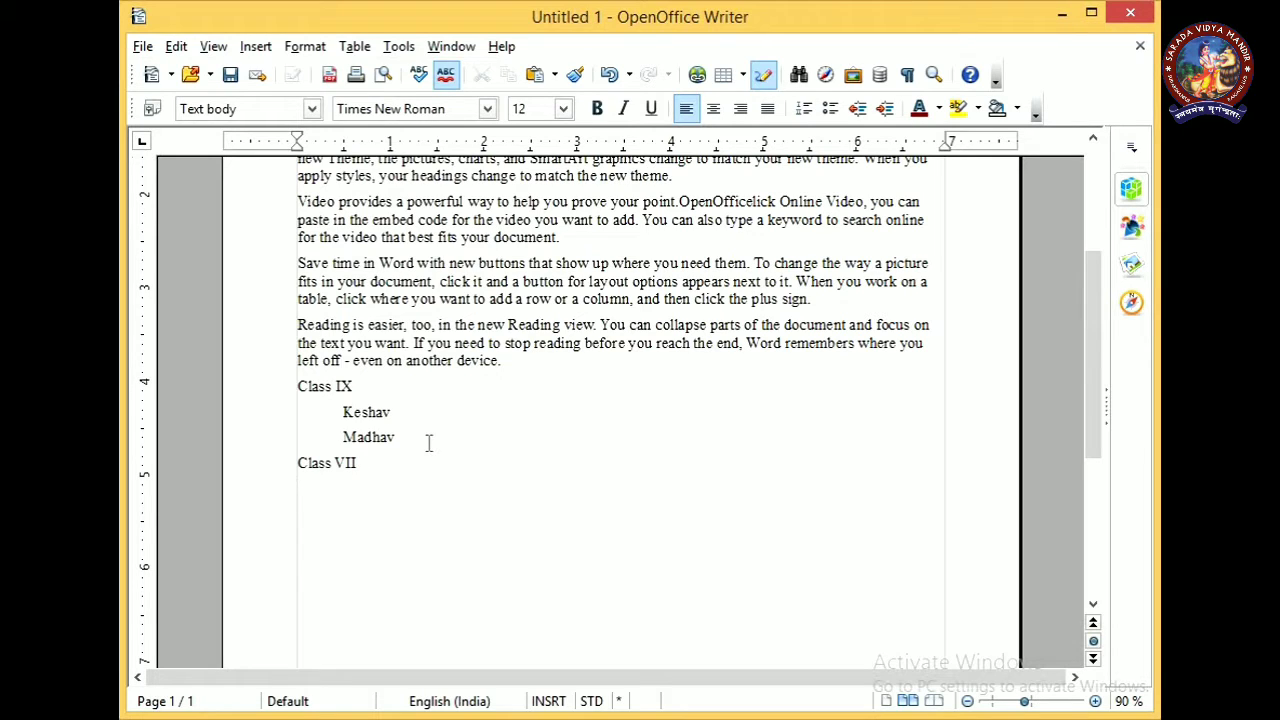
type("V")
key("BackSpace")
left_click(886, 111)
type("Viveka")
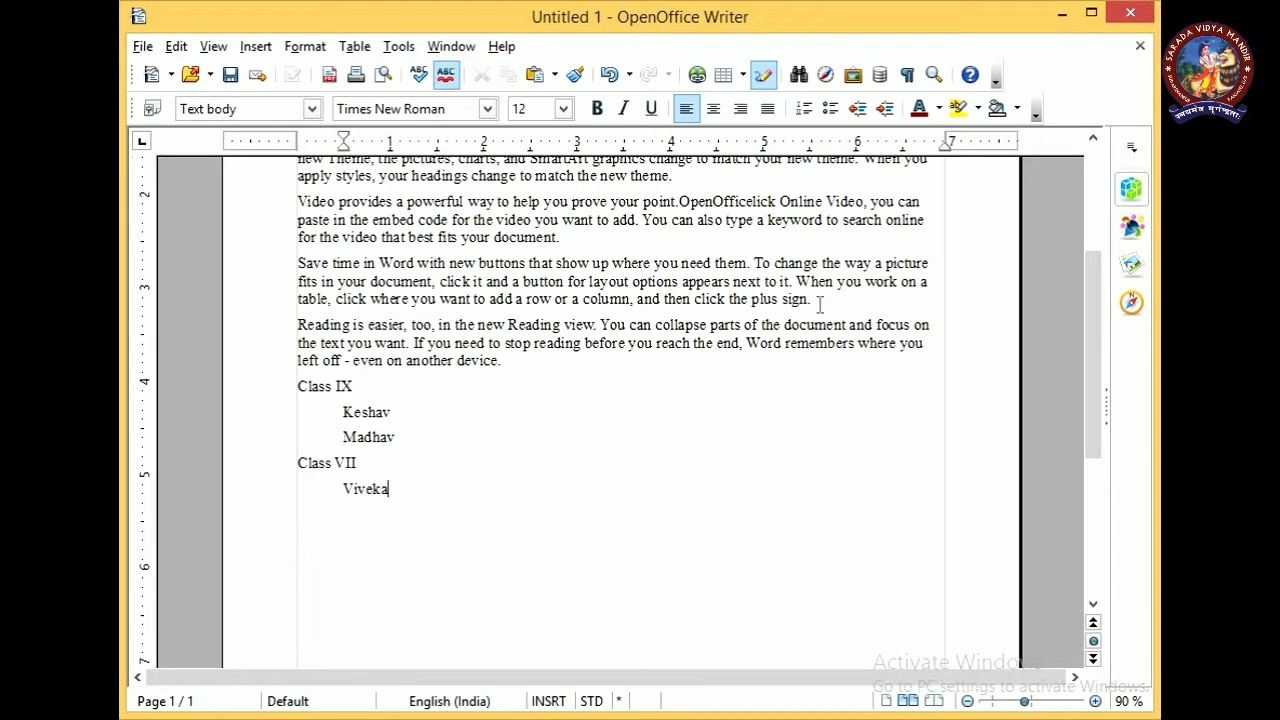
type("nanda ")
type("Maa Sara")
type("da")
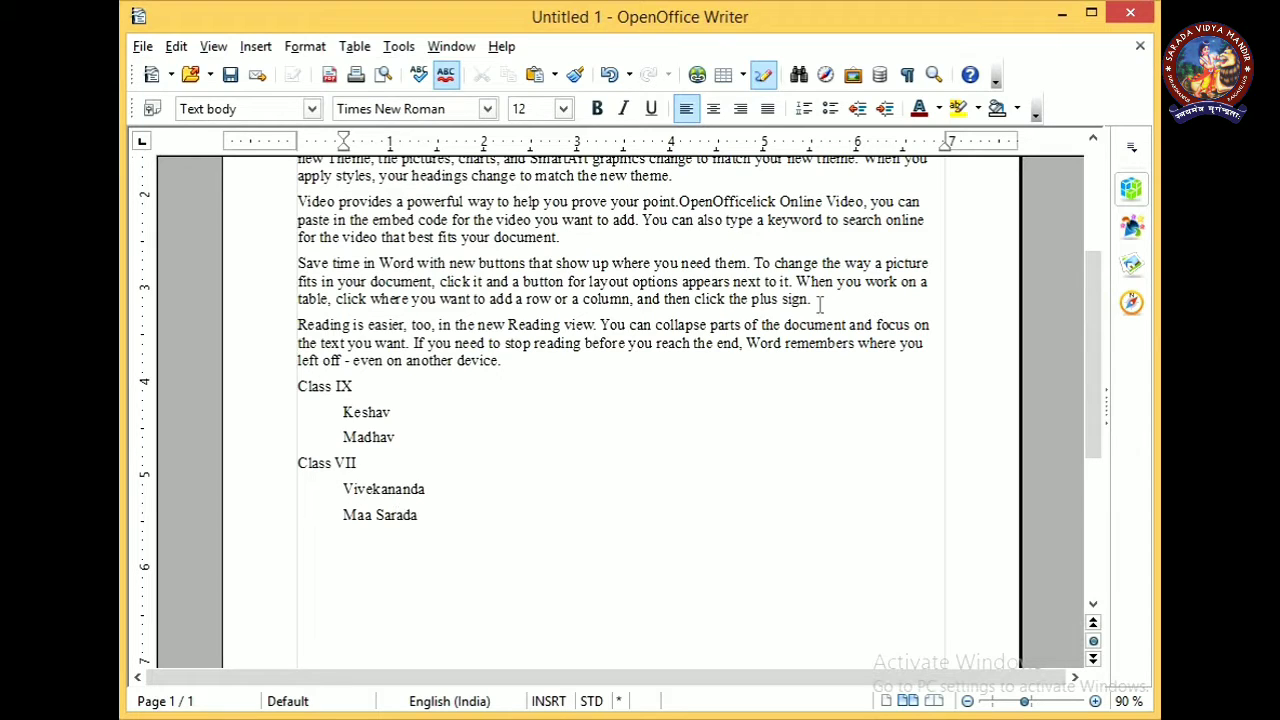
Add a second, unindented "Class VII" line below "Maa Sarada"
key("Return")
left_click(857, 110)
type("V")
key("BackSpace")
type("Class VII")
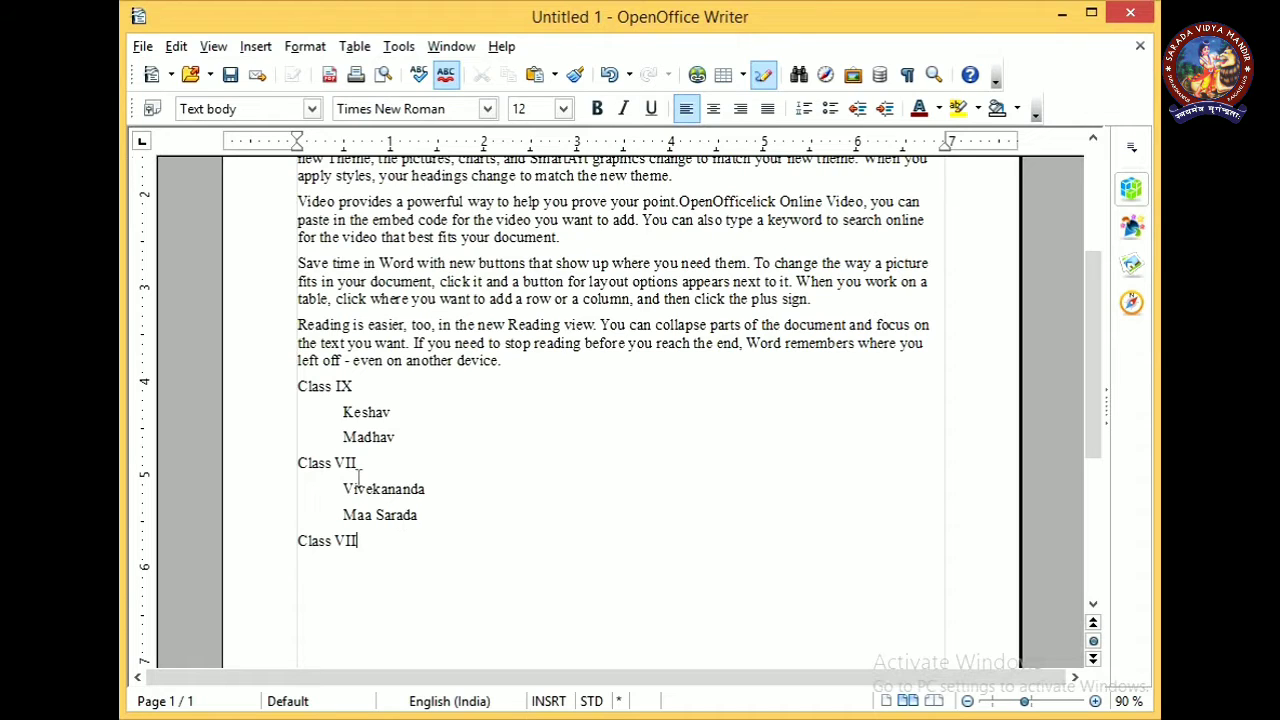
Create an indented numbered list under the last "Class VII" line with the items "Bankim" and "Rabindra"
left_click(343, 513)
left_click(371, 537)
left_click(886, 110)
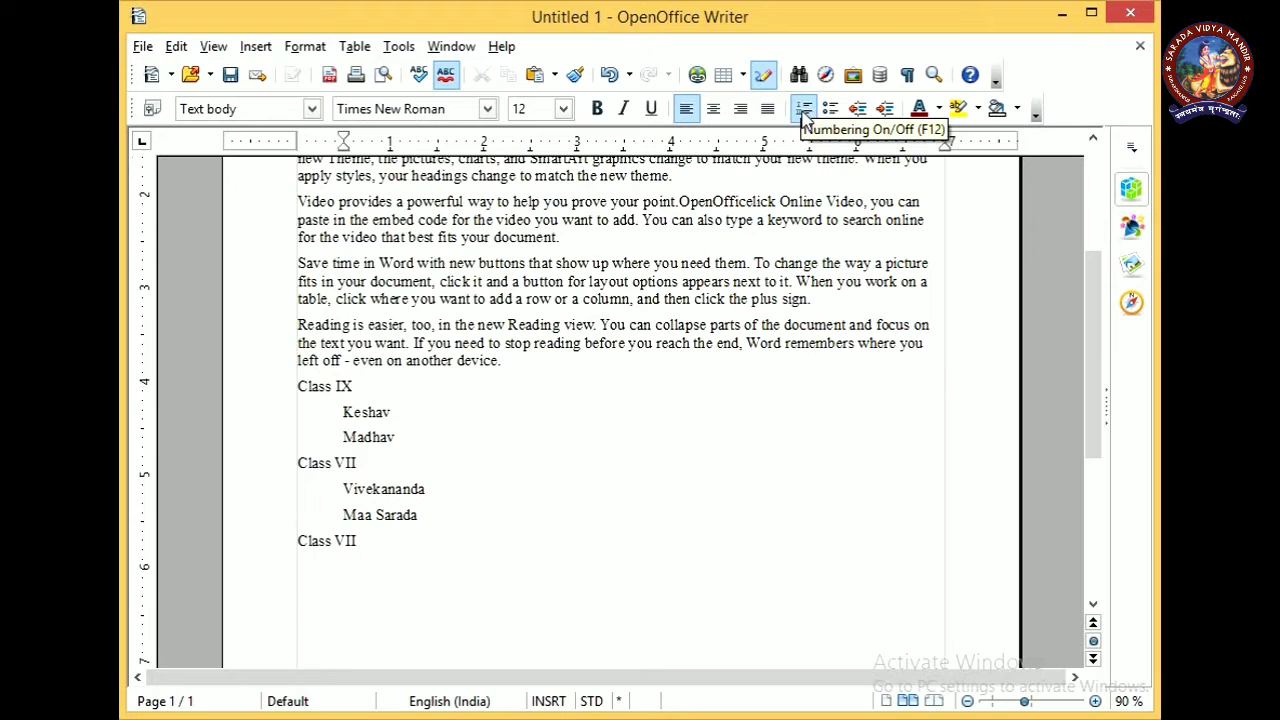
left_click(808, 116)
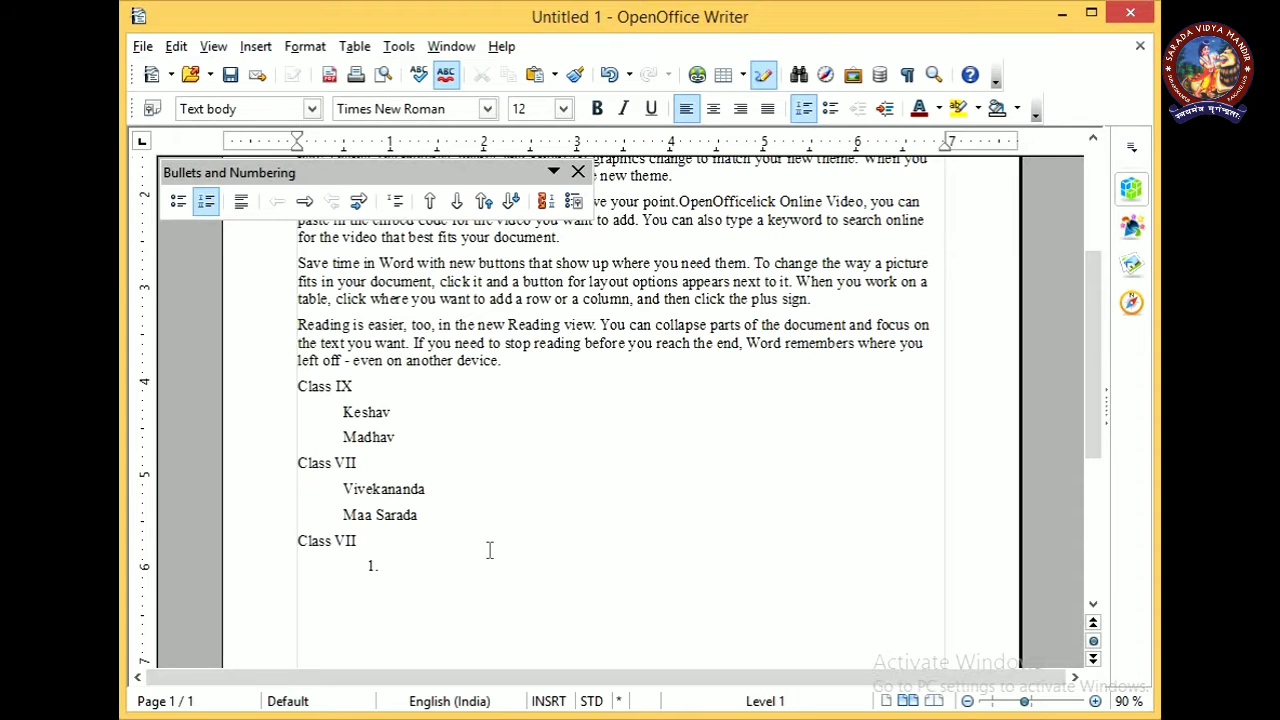
type("Bankim")
key("Return")
type("Rabin")
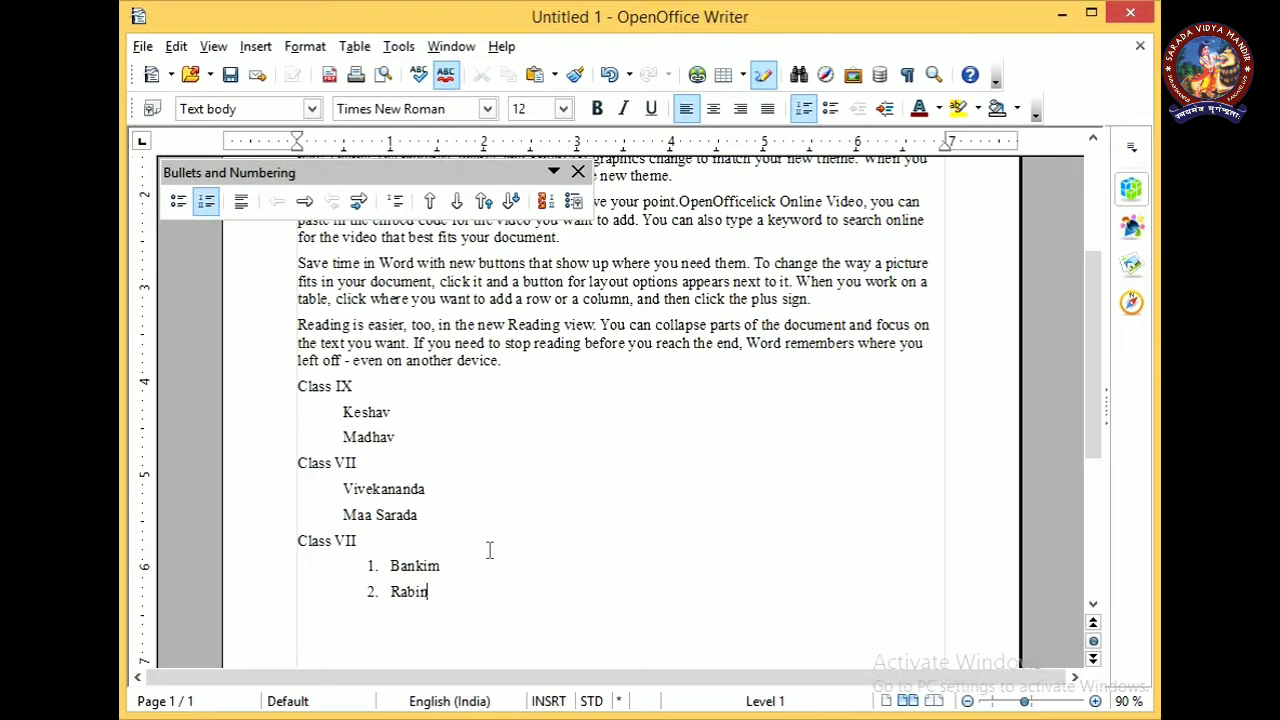
type("dra")
End the numbered list and add an unindented "Class VI" line below it
key("Return")
key("BackSpace")
key("BackSpace")
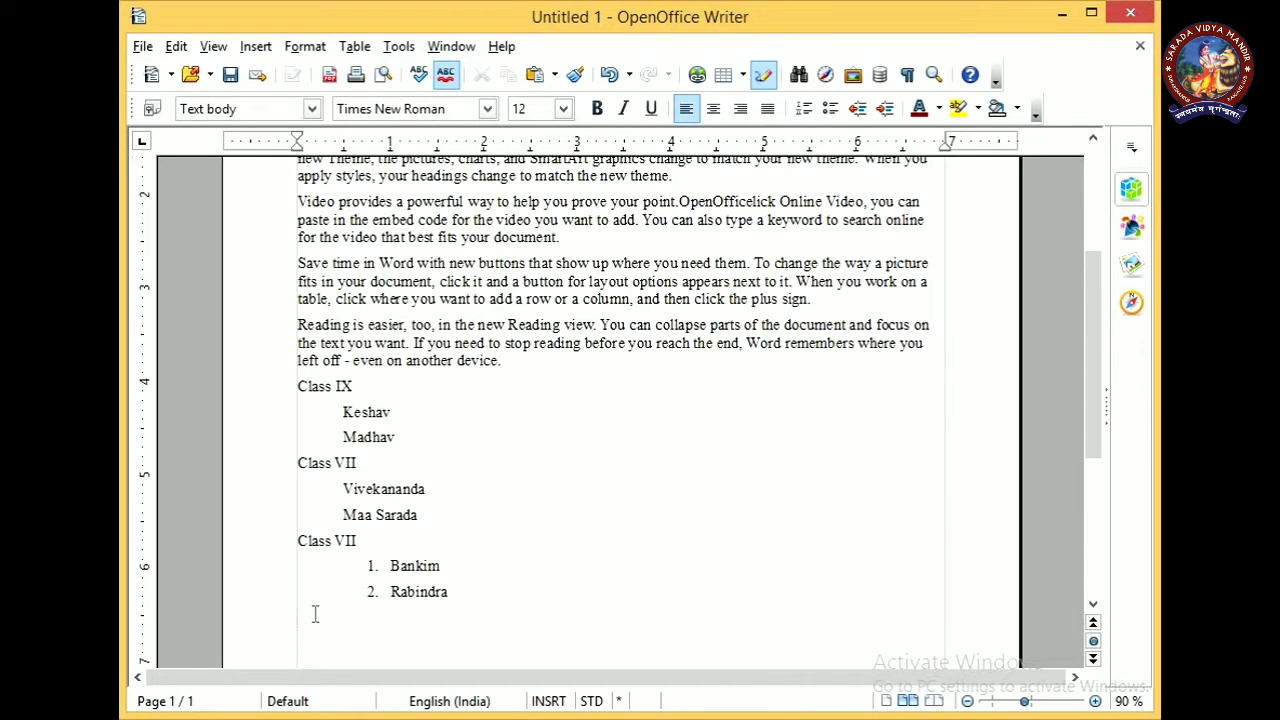
type("Class VI")
key("Return")
Create an indented bulleted list under "Class VI" with the items "Shivaji" and "Savarkar"
left_click(884, 110)
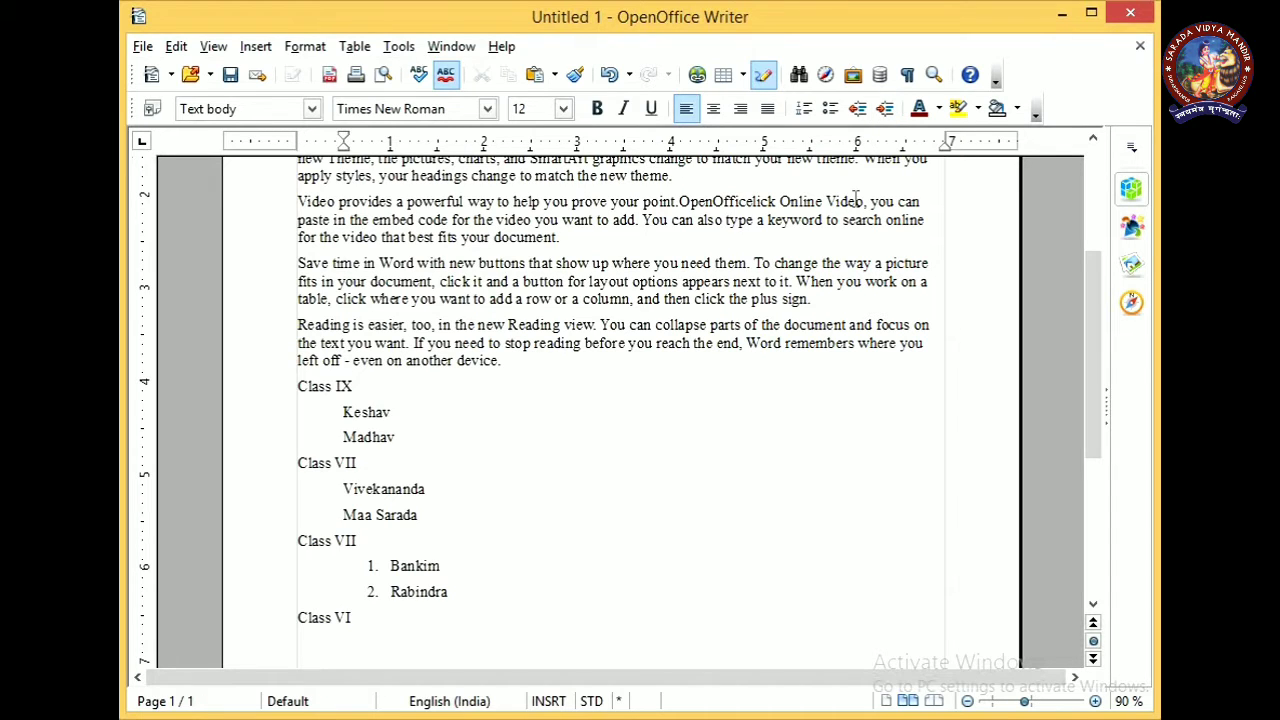
left_click(830, 110)
scroll(549, 491, "down", 3)
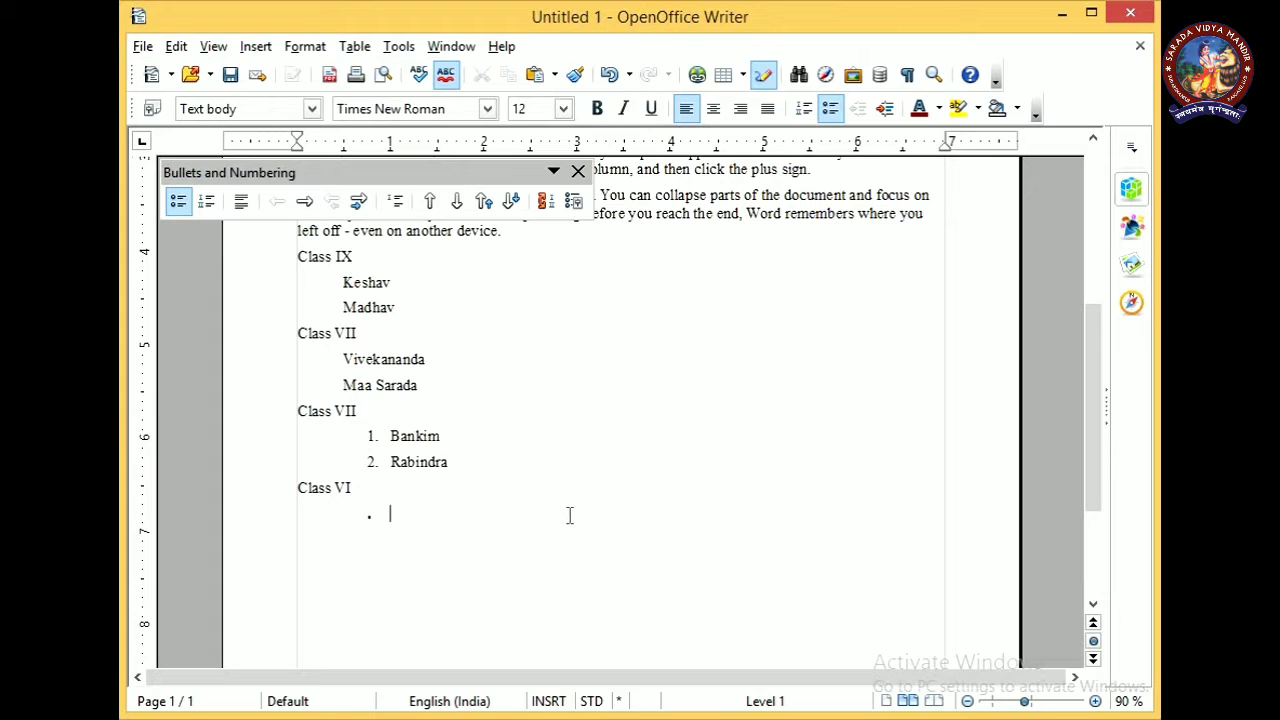
type("Shivaji")
key("Return")
type("Savarkar")
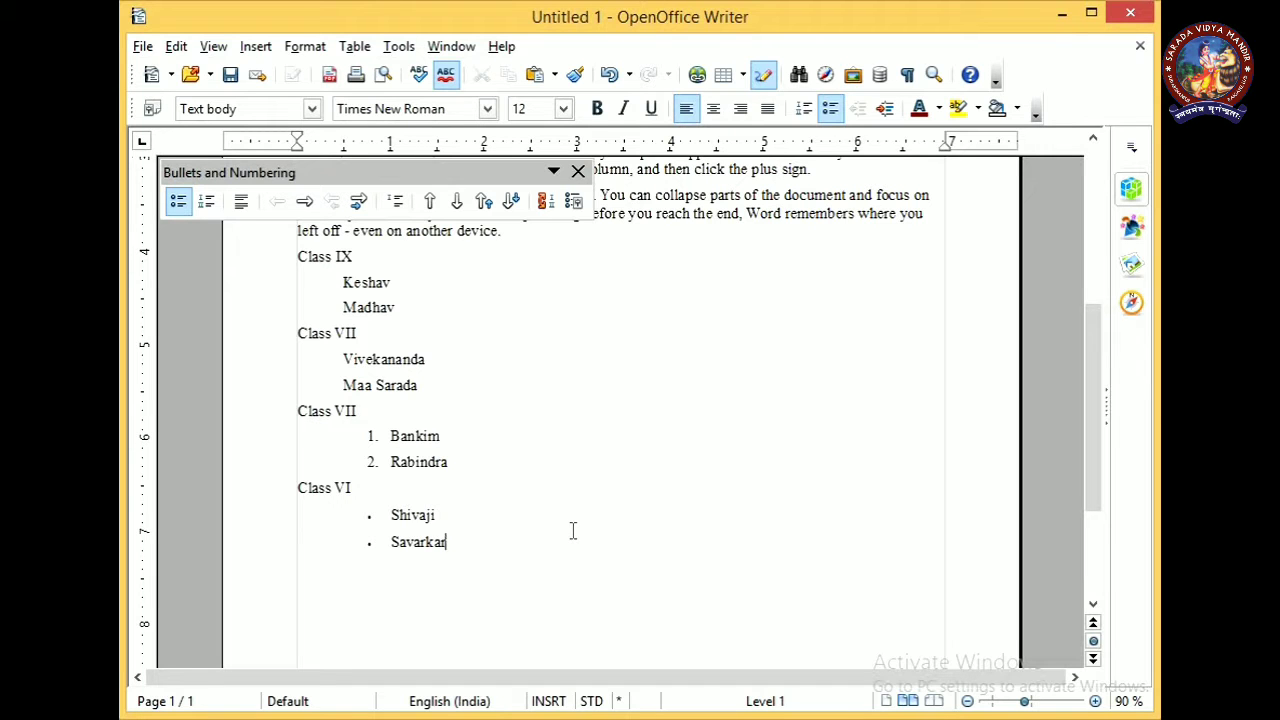
Set the language for all text in the document to English (USA)
key("ctrl+Home")
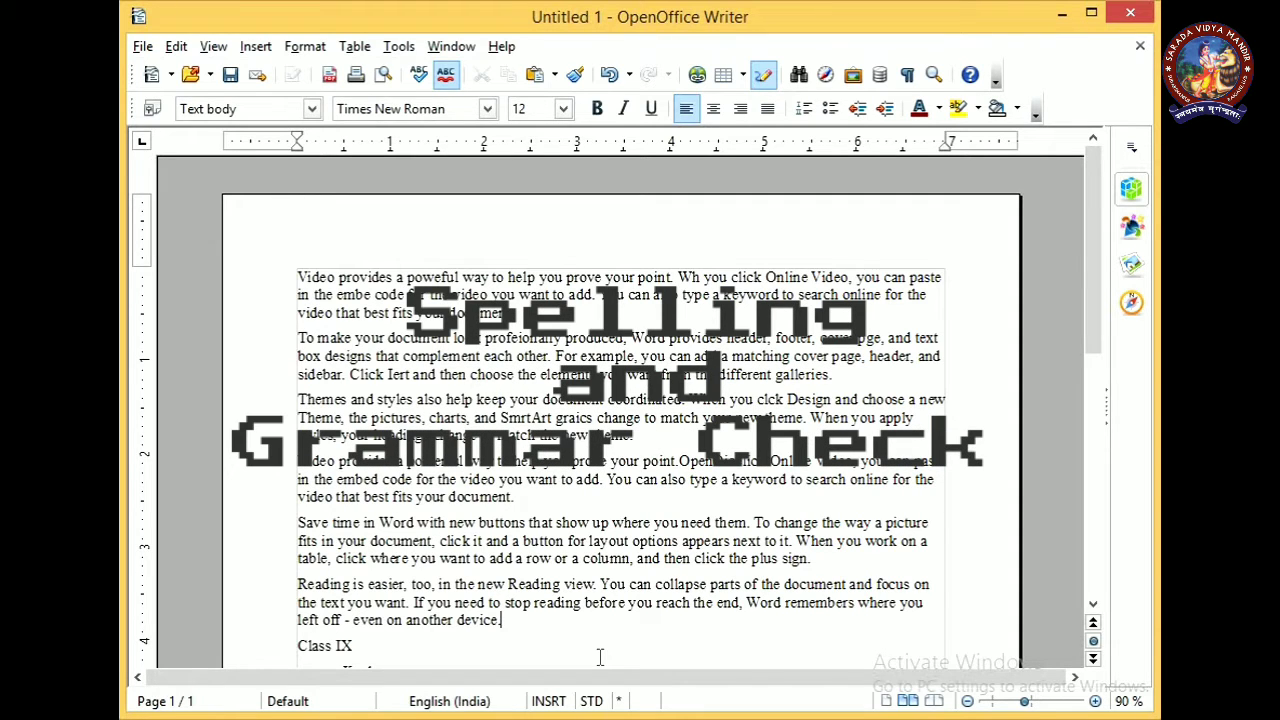
left_click_drag(600, 656, 280, 223)
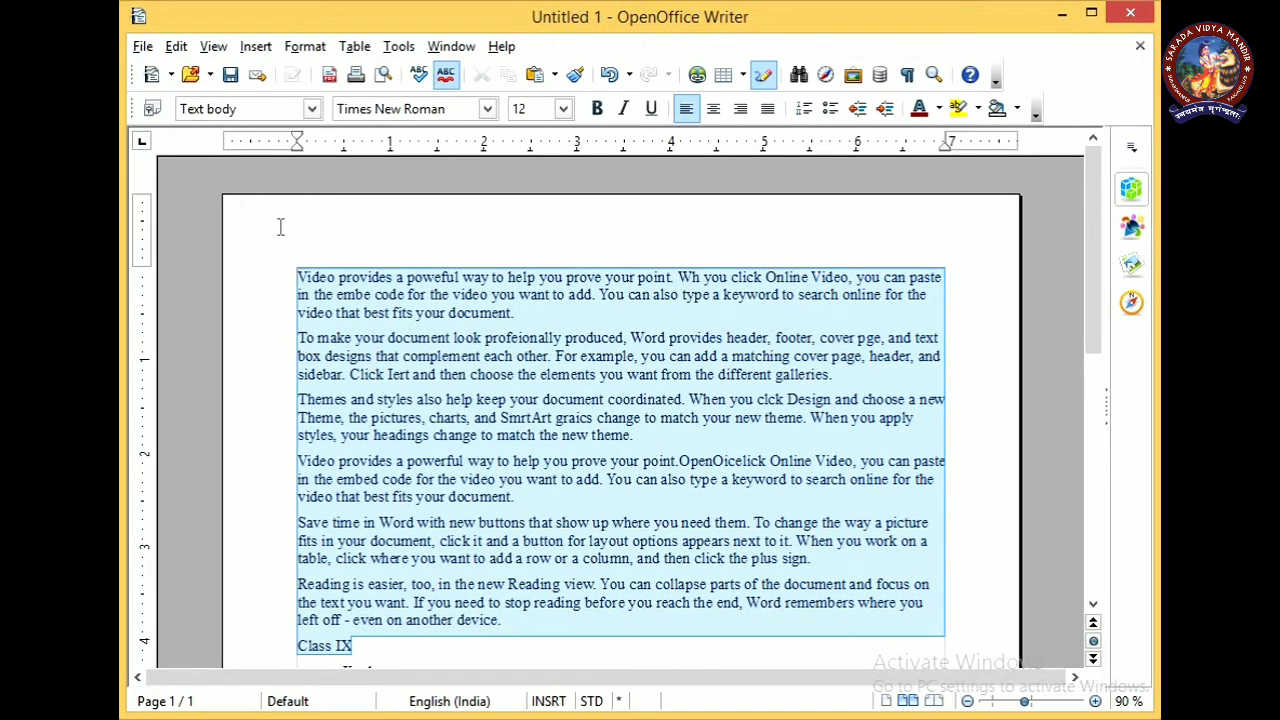
left_click(520, 618)
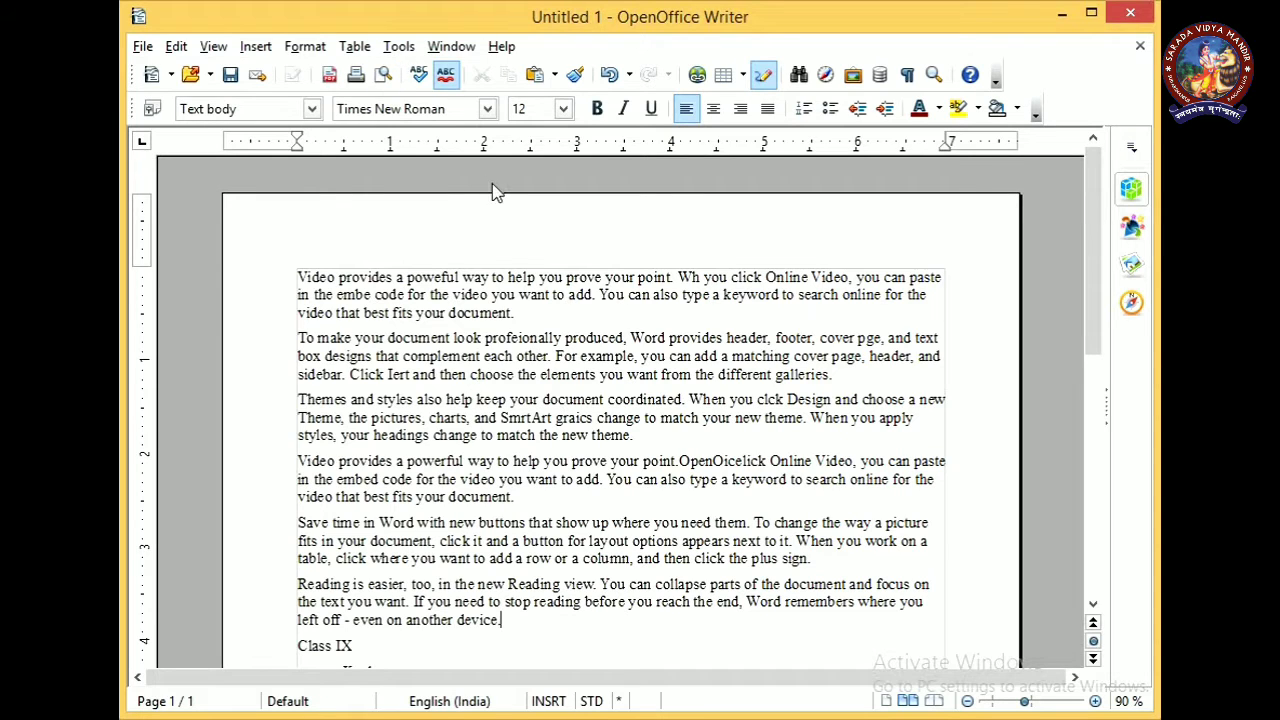
left_click(398, 47)
mouse_move(428, 100)
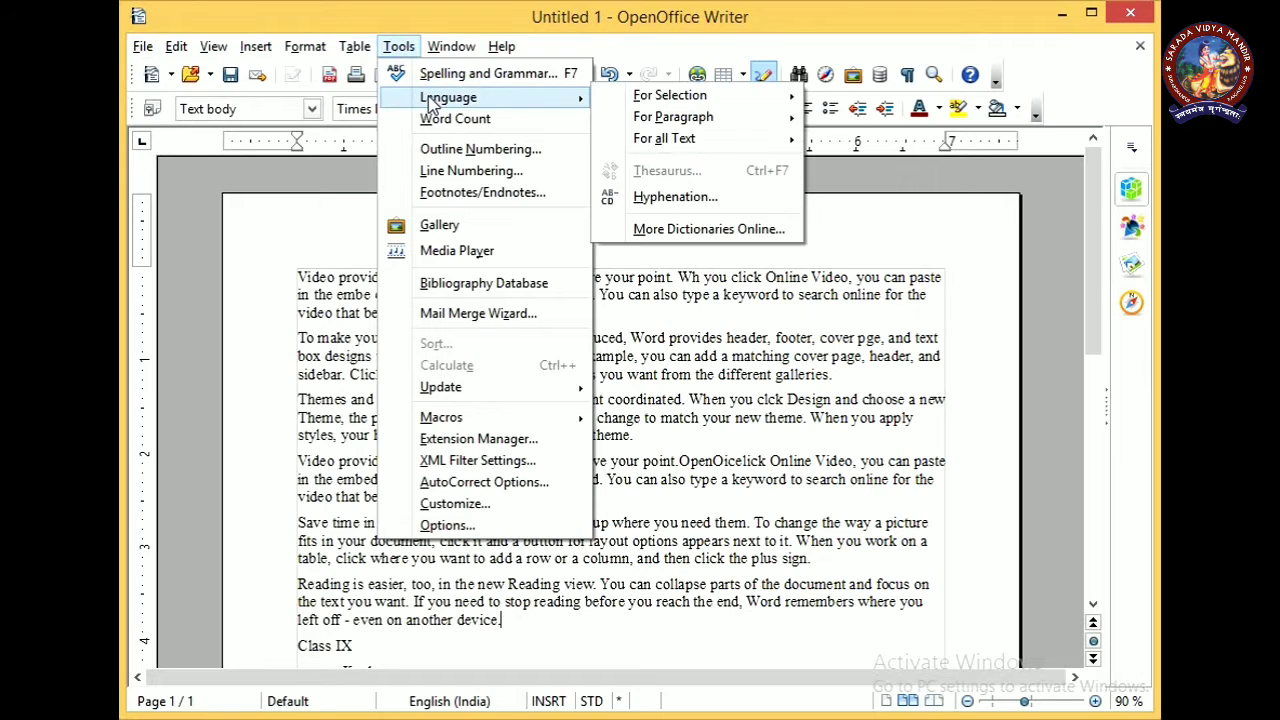
mouse_move(623, 140)
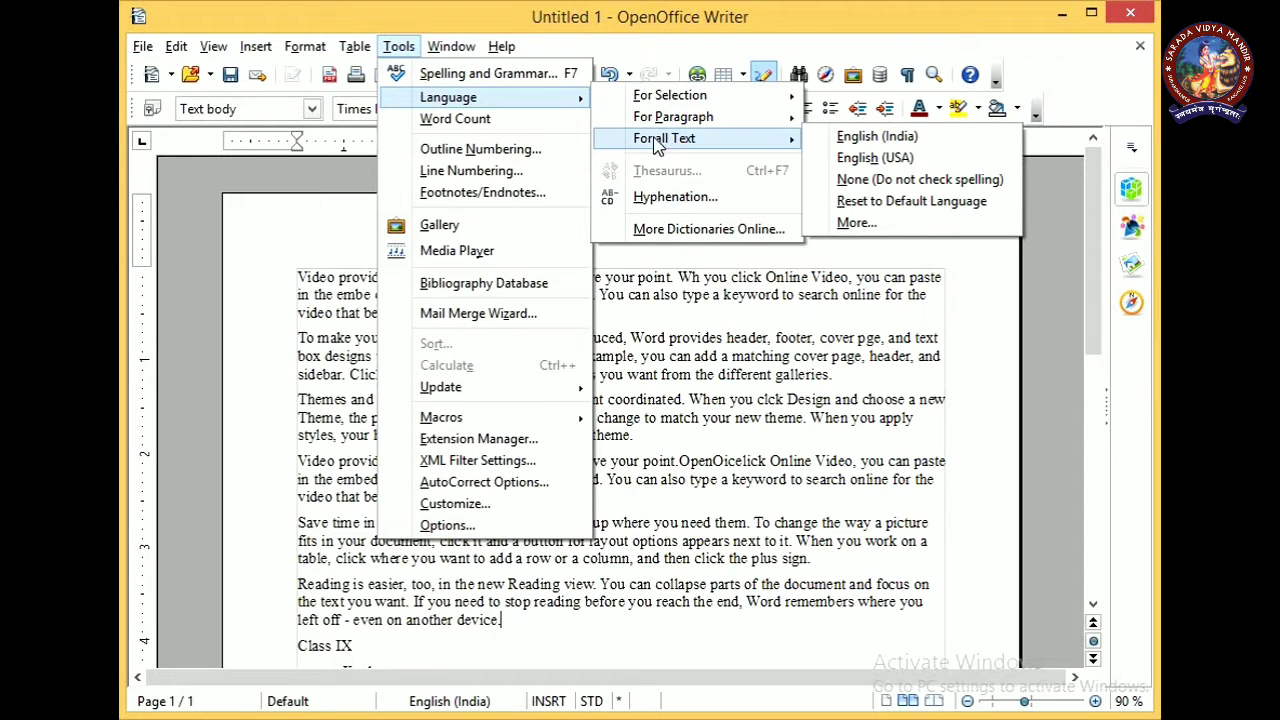
left_click(903, 163)
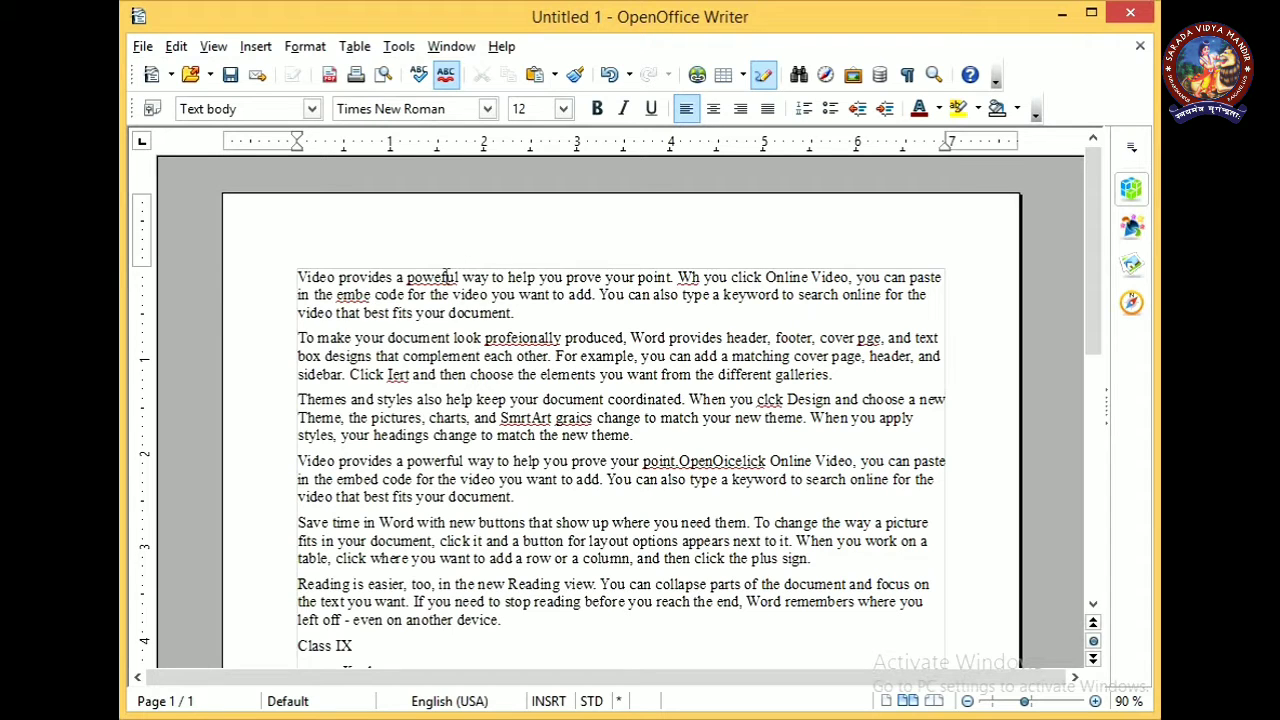
Start the Spelling and Grammar check from "poweful" in the first paragraph and move its dialog higher over the document
left_click(446, 277)
left_click(403, 50)
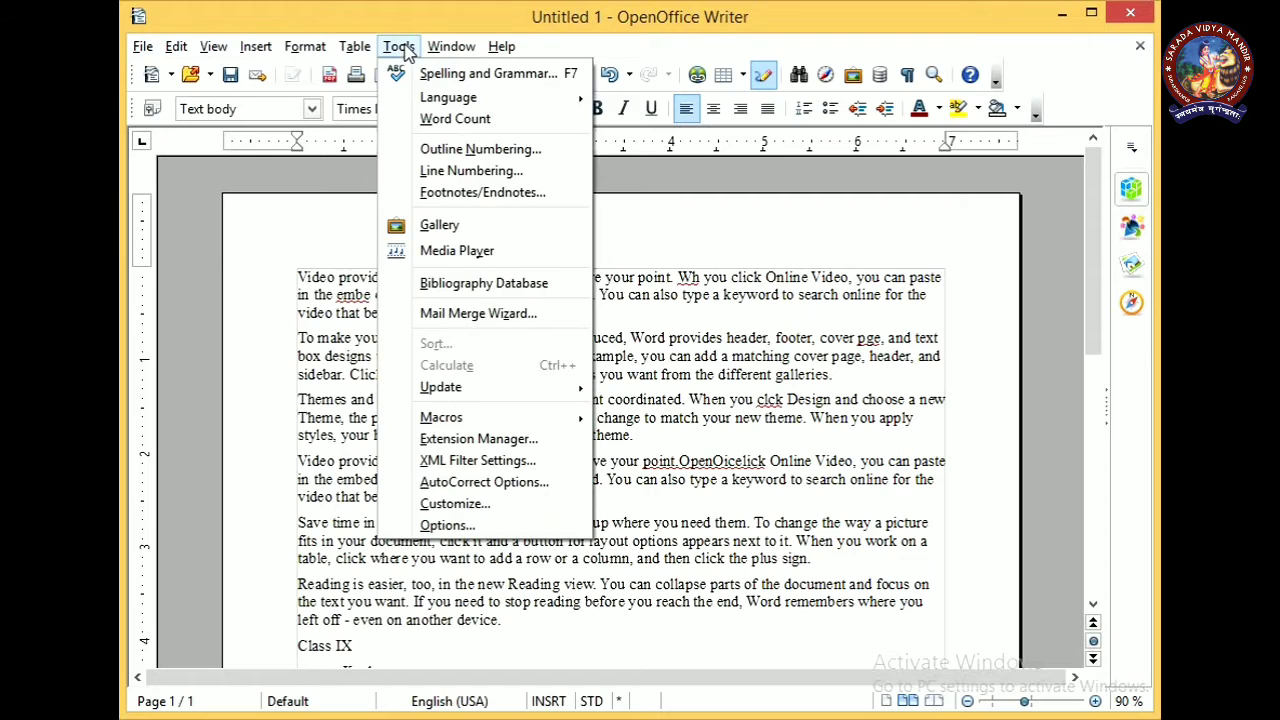
left_click(568, 74)
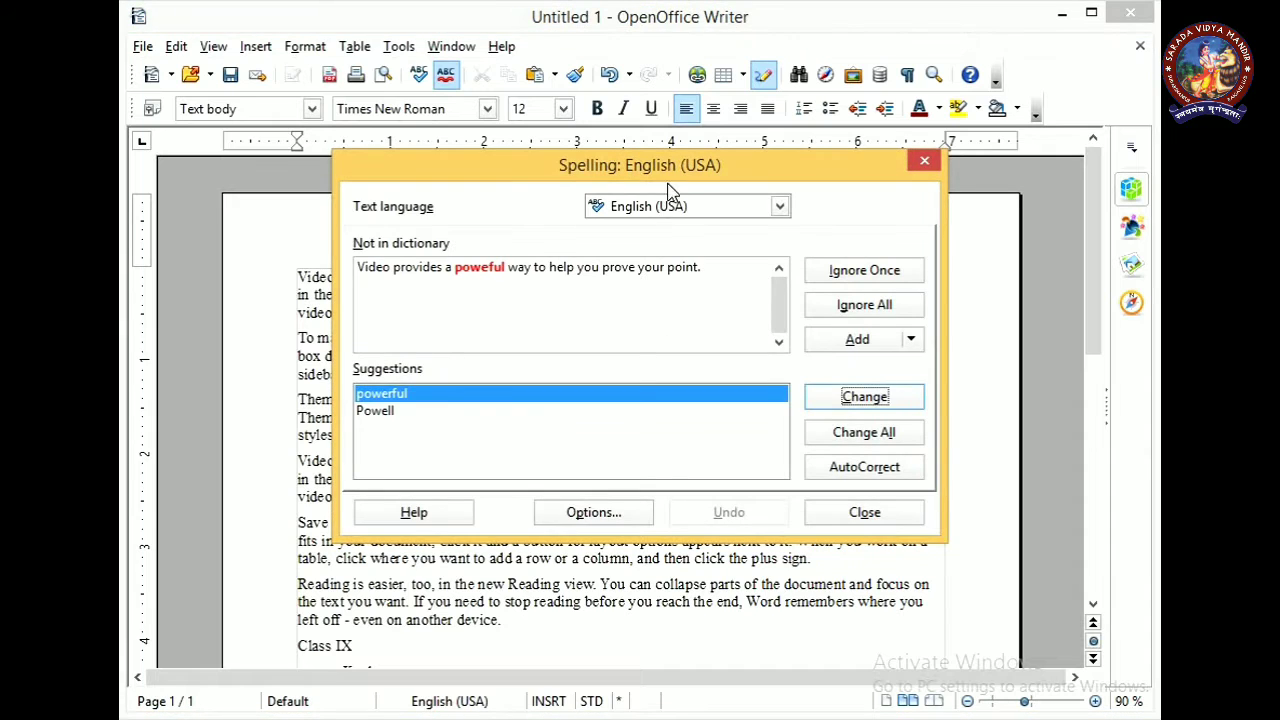
left_click_drag(670, 165, 662, 110)
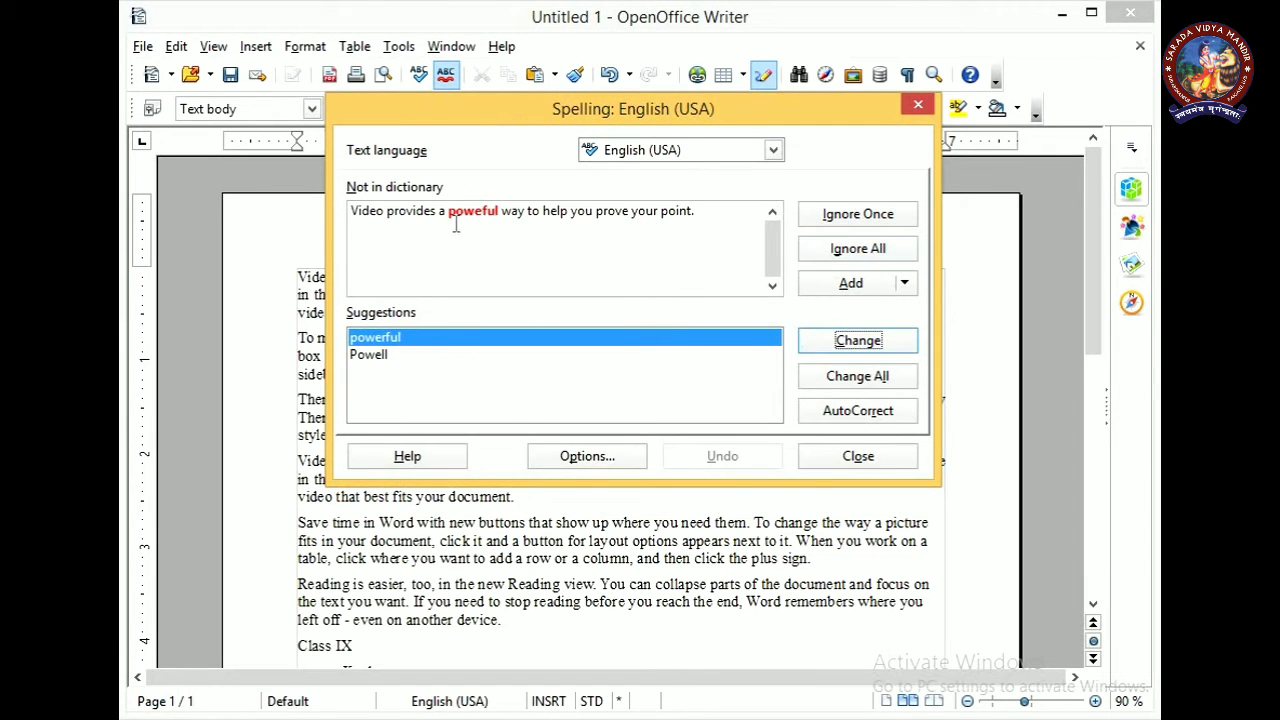
left_click_drag(445, 211, 505, 210)
left_click(500, 254)
left_click(474, 211)
Add the flagged word "poweful" to the standard.dic dictionary and close the spelling check
left_click(905, 284)
left_click(905, 285)
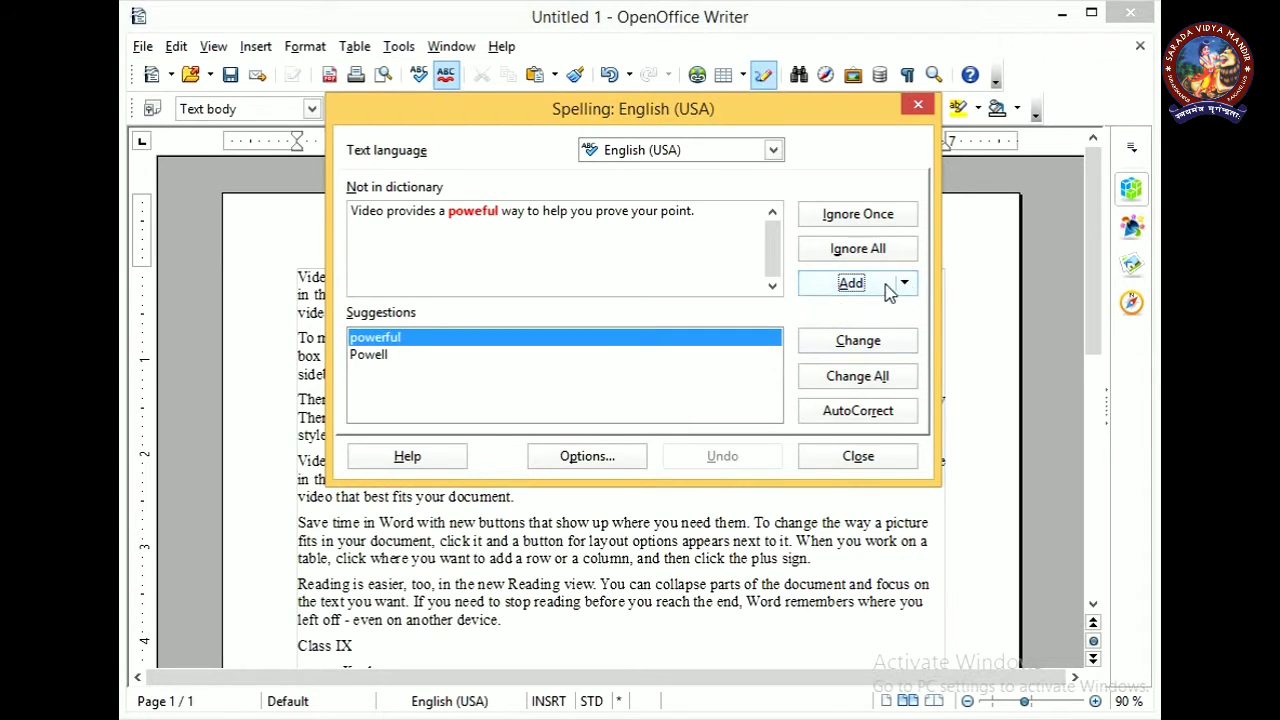
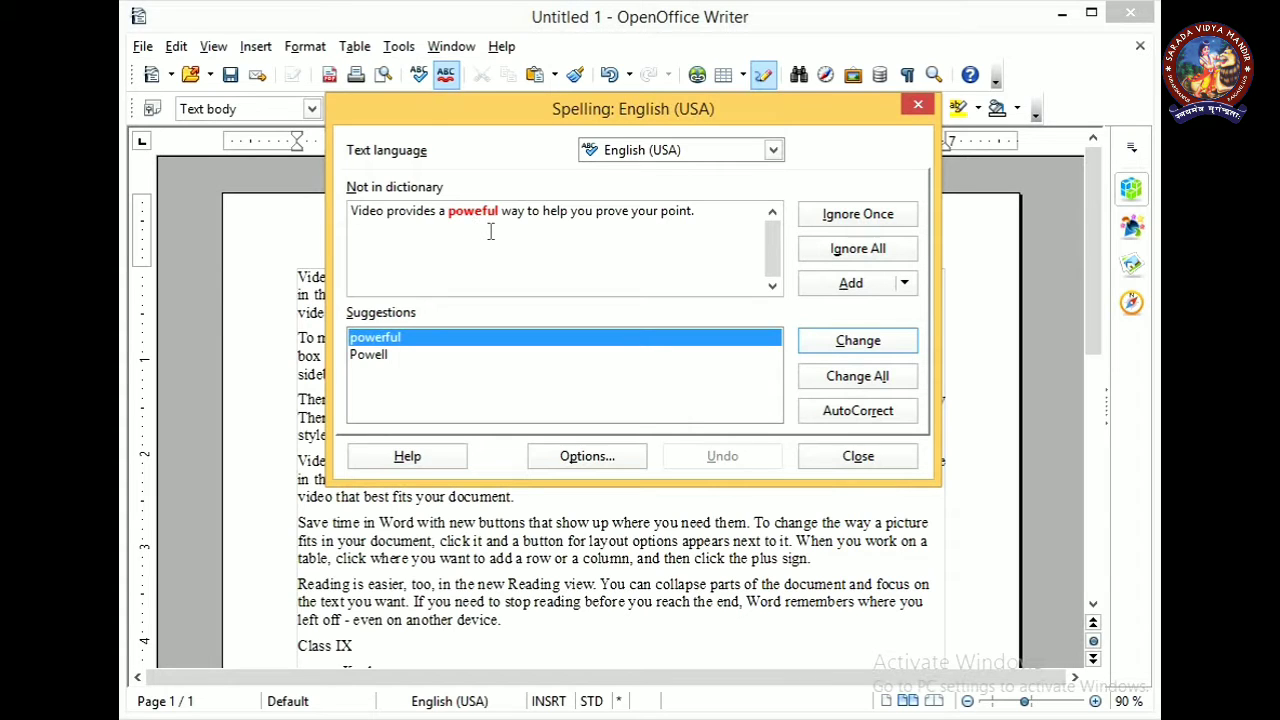
left_click(855, 286)
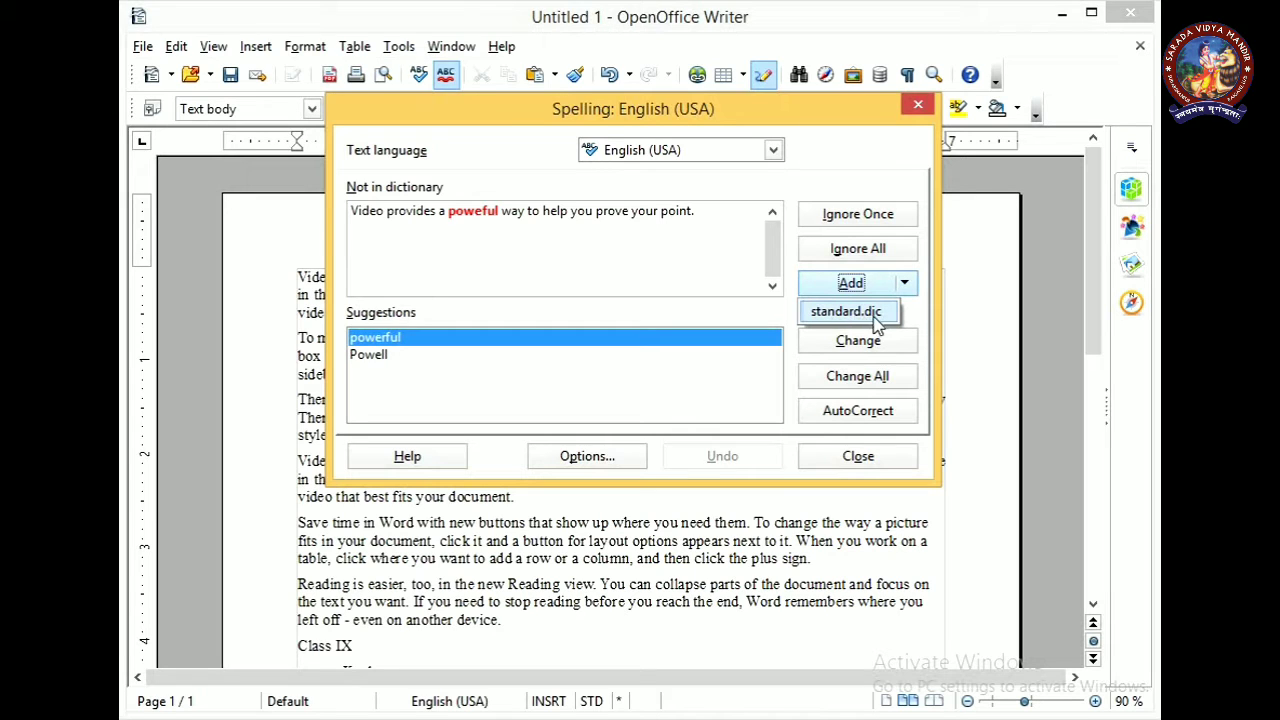
left_click(875, 318)
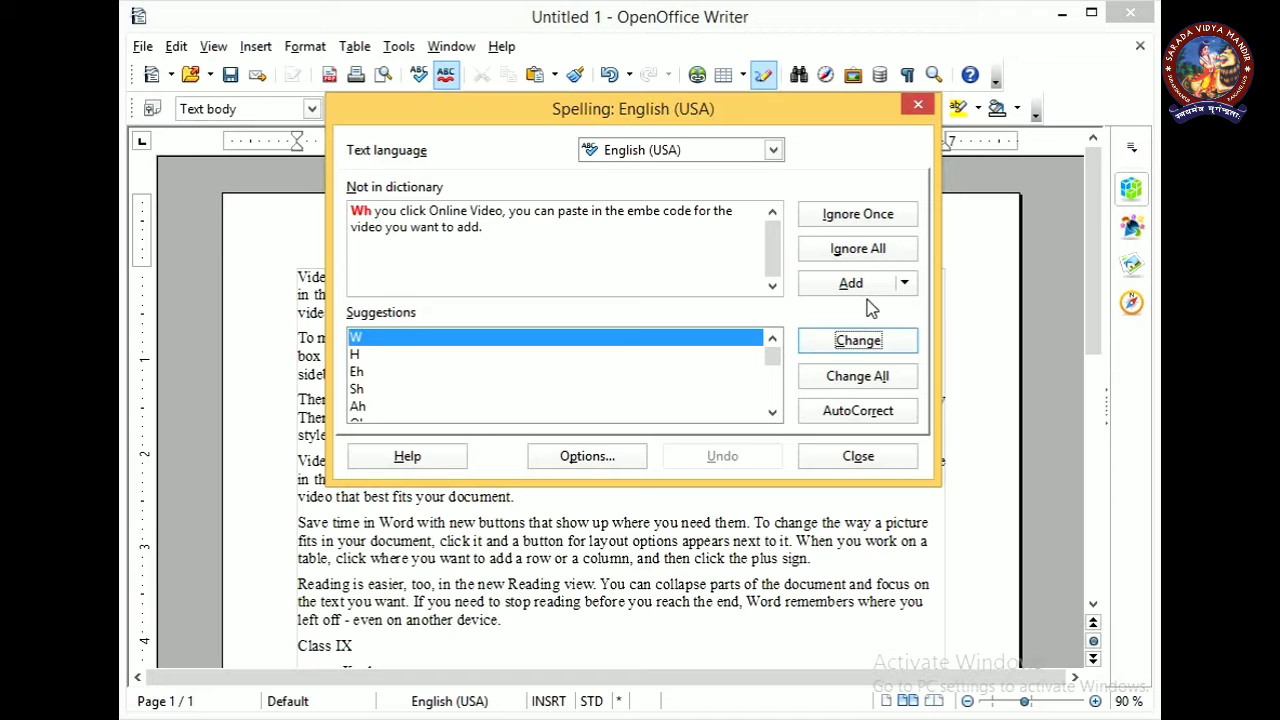
left_click(858, 456)
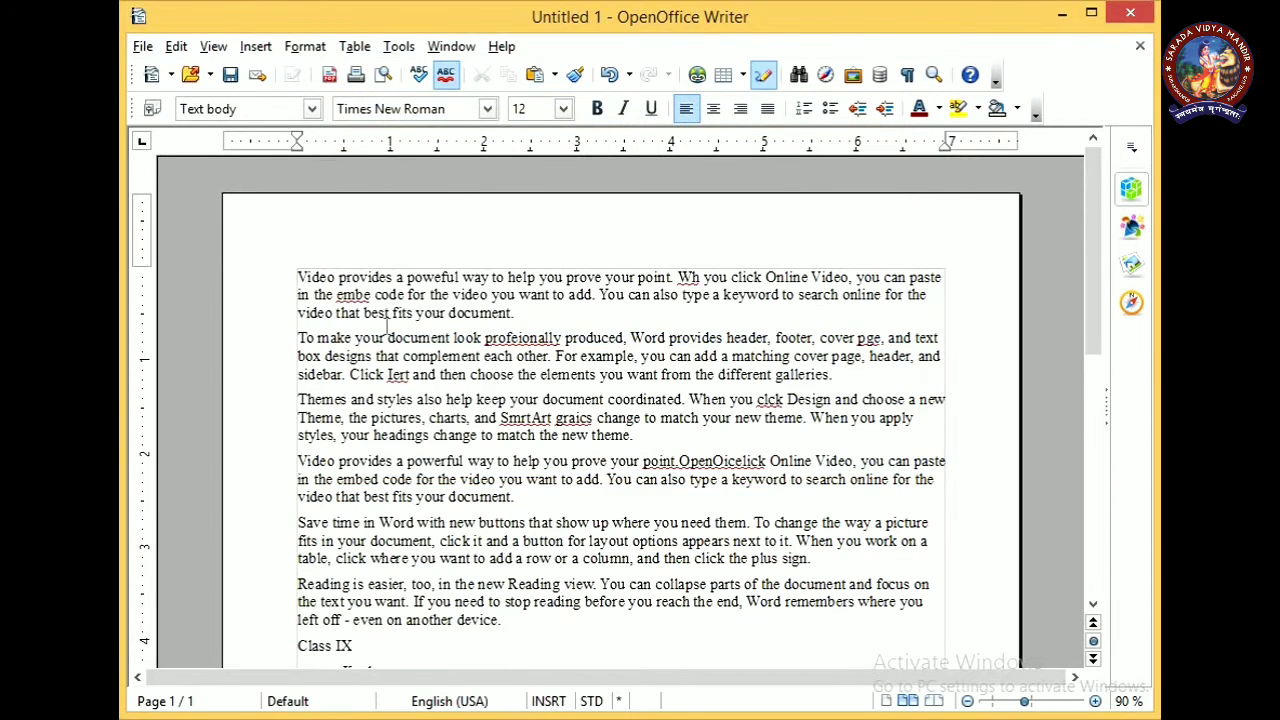
Enter "Poweful" on its own line above "Class IX" and insert "poweful" after "help" in the first paragraph
left_click(420, 276)
scroll(449, 276, "down", 3)
type("Poweful")
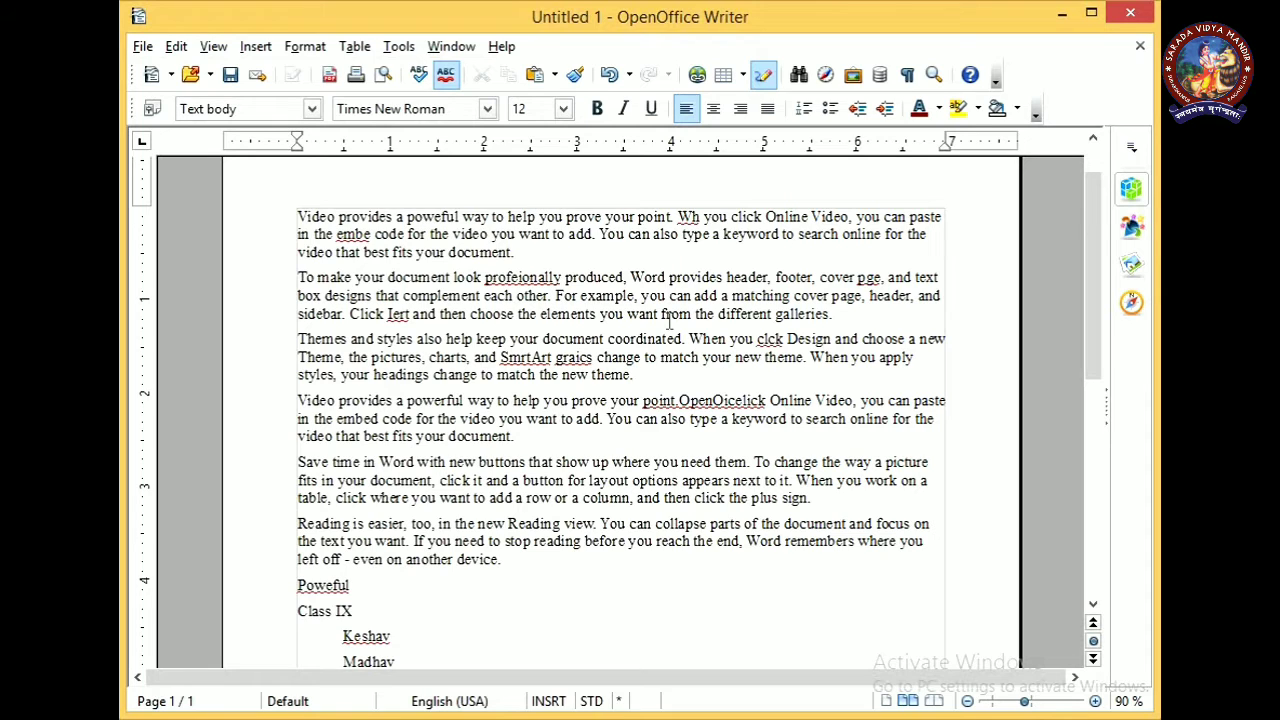
type("powef")
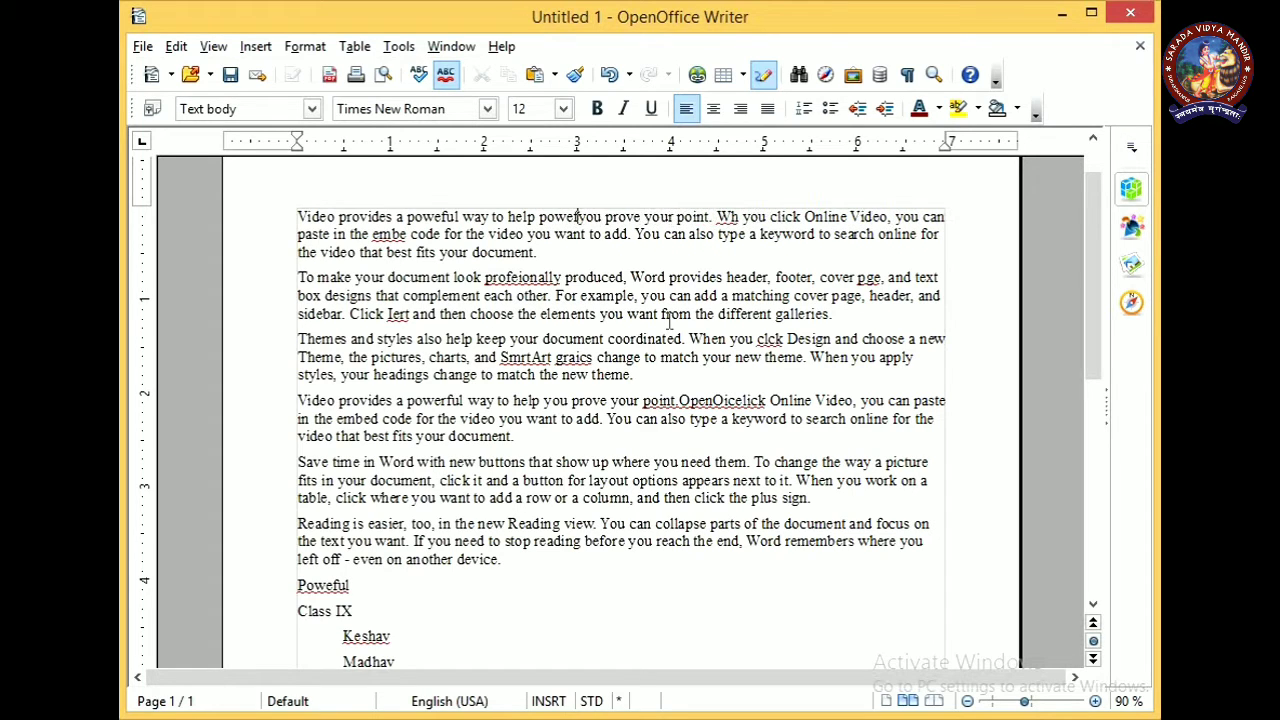
type("ull")
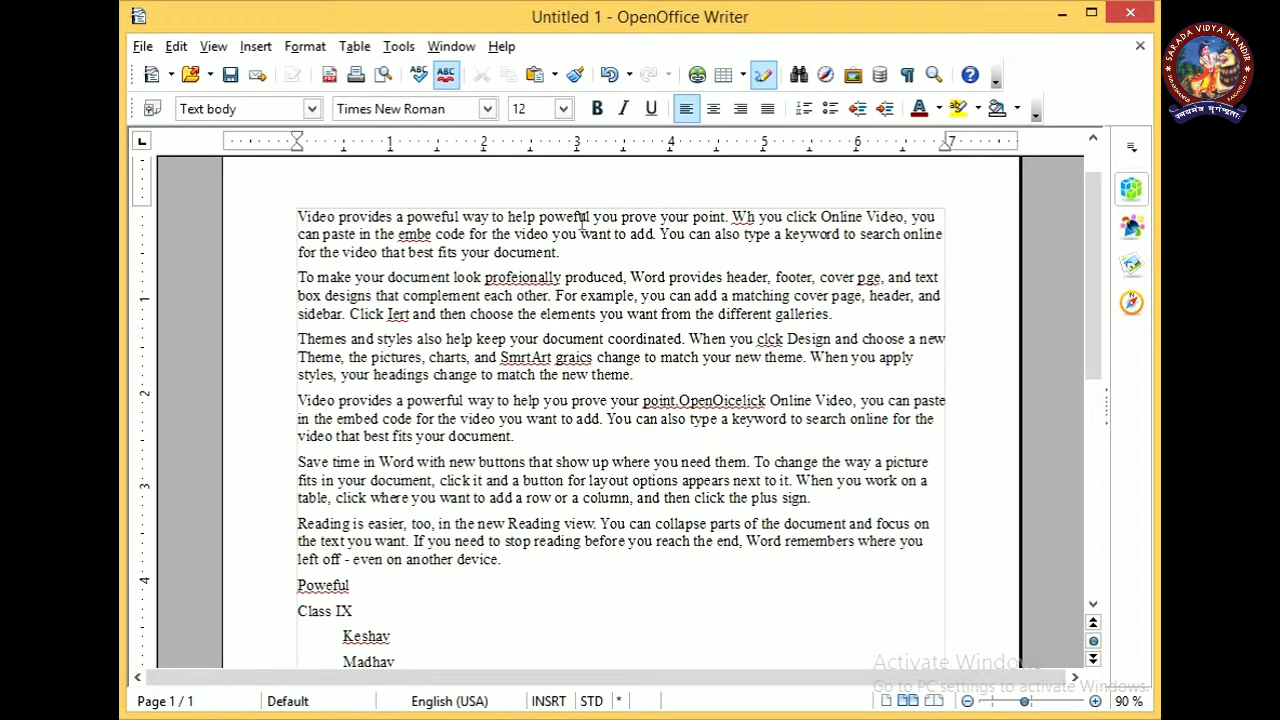
Insert "98" before "ful" in the second "poweful" of the first paragraph
left_click_drag(581, 219, 557, 218)
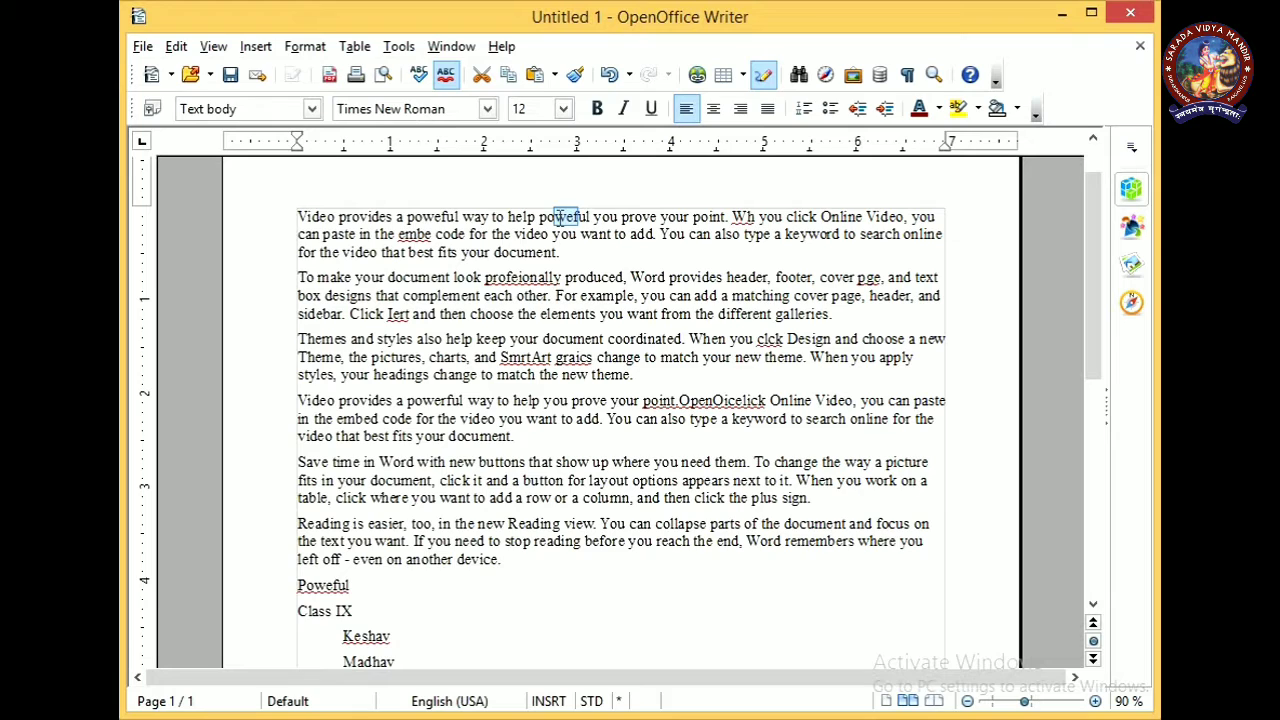
left_click(578, 250)
left_click(576, 218)
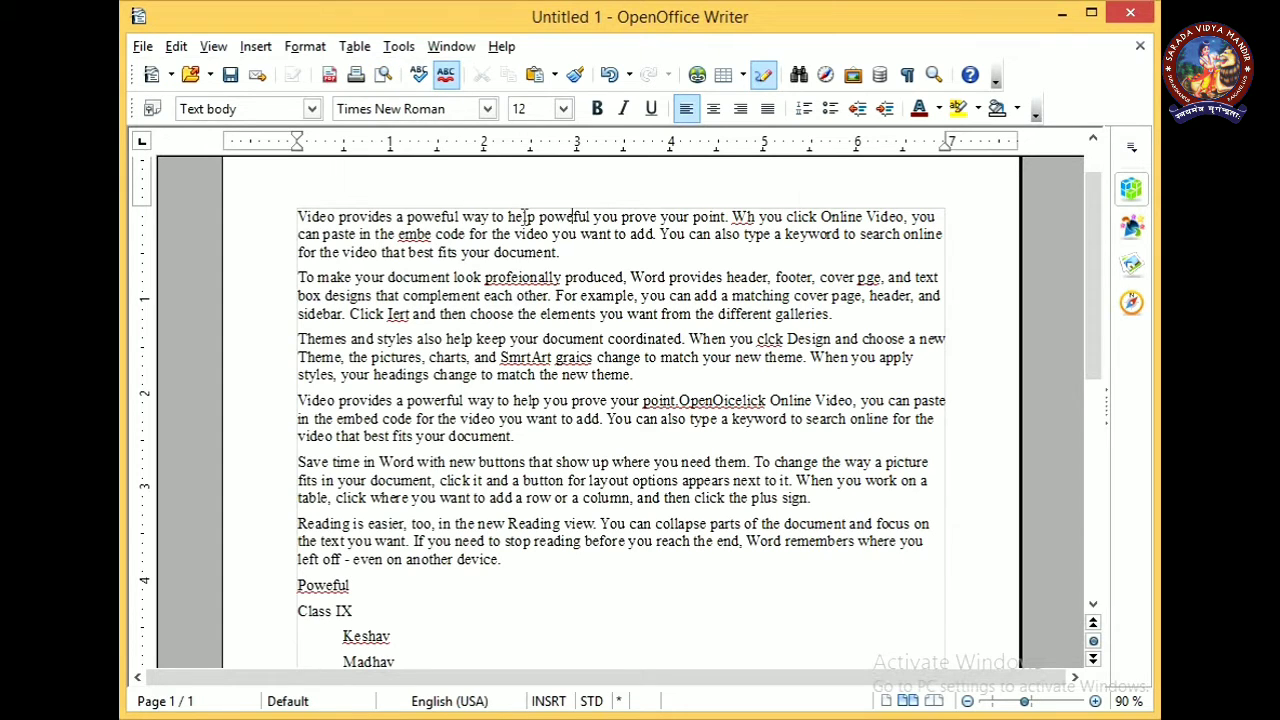
type("98")
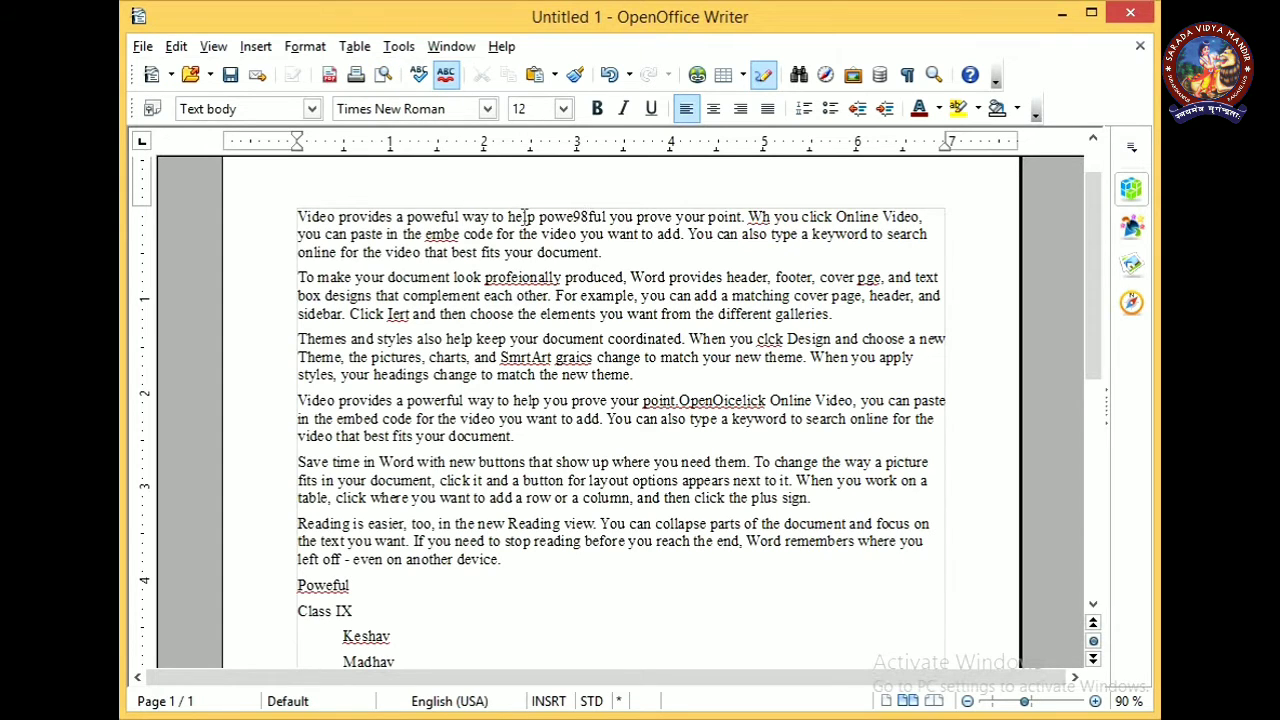
Run the spelling check again and ignore "Wh", "embe", "profeionally", "pge", "Iert" and "clck" once each
key("F7")
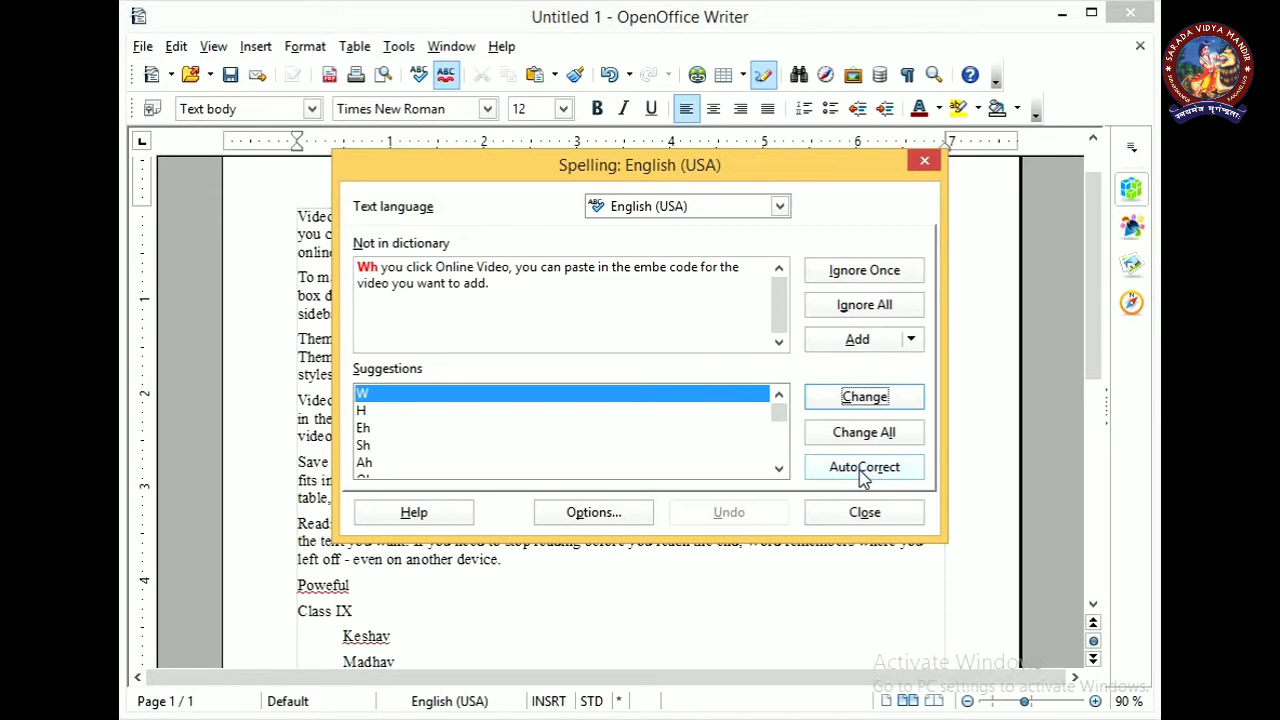
double_click(368, 268)
left_click(400, 267)
left_click(866, 282)
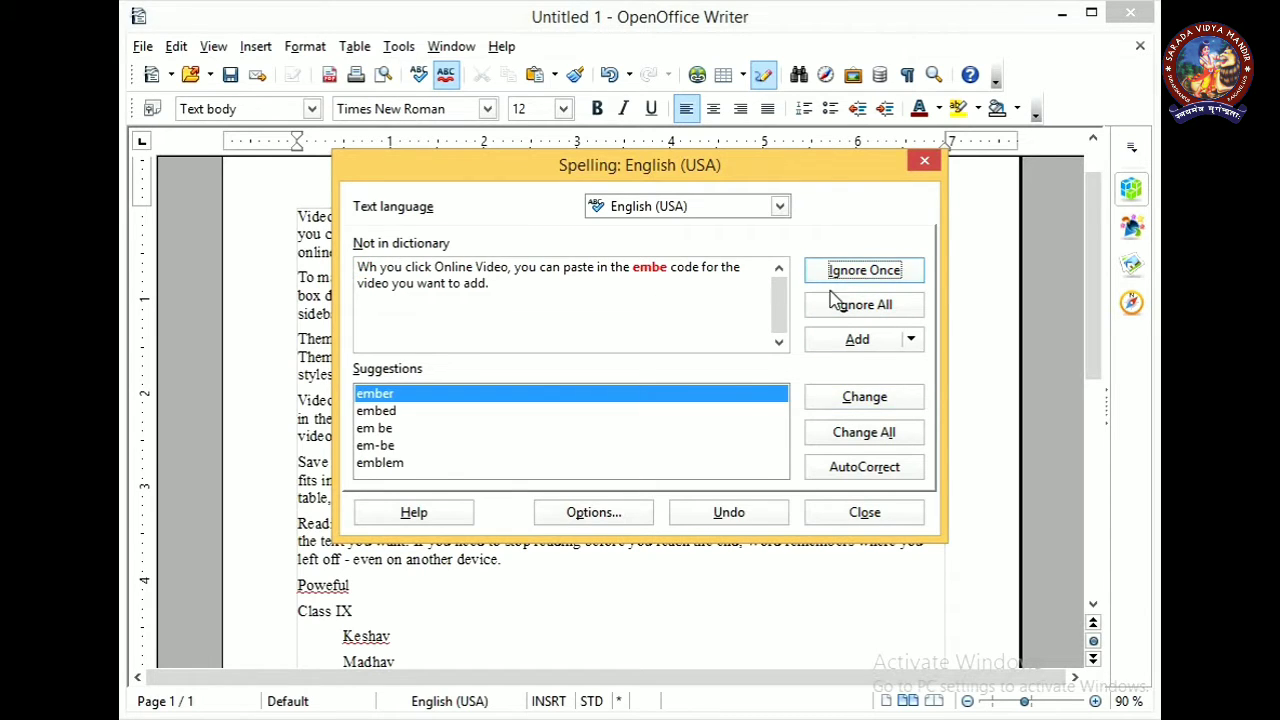
left_click(879, 279)
left_click(874, 274)
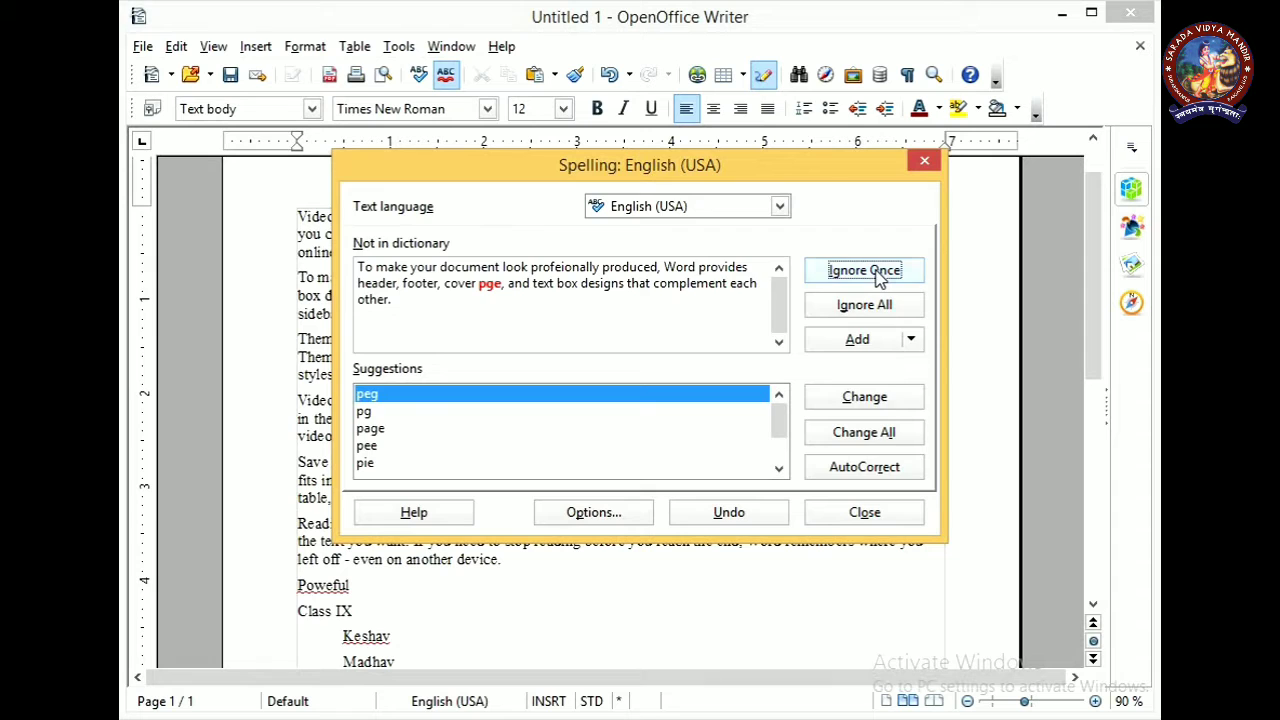
left_click(870, 272)
left_click_drag(829, 171, 1083, 233)
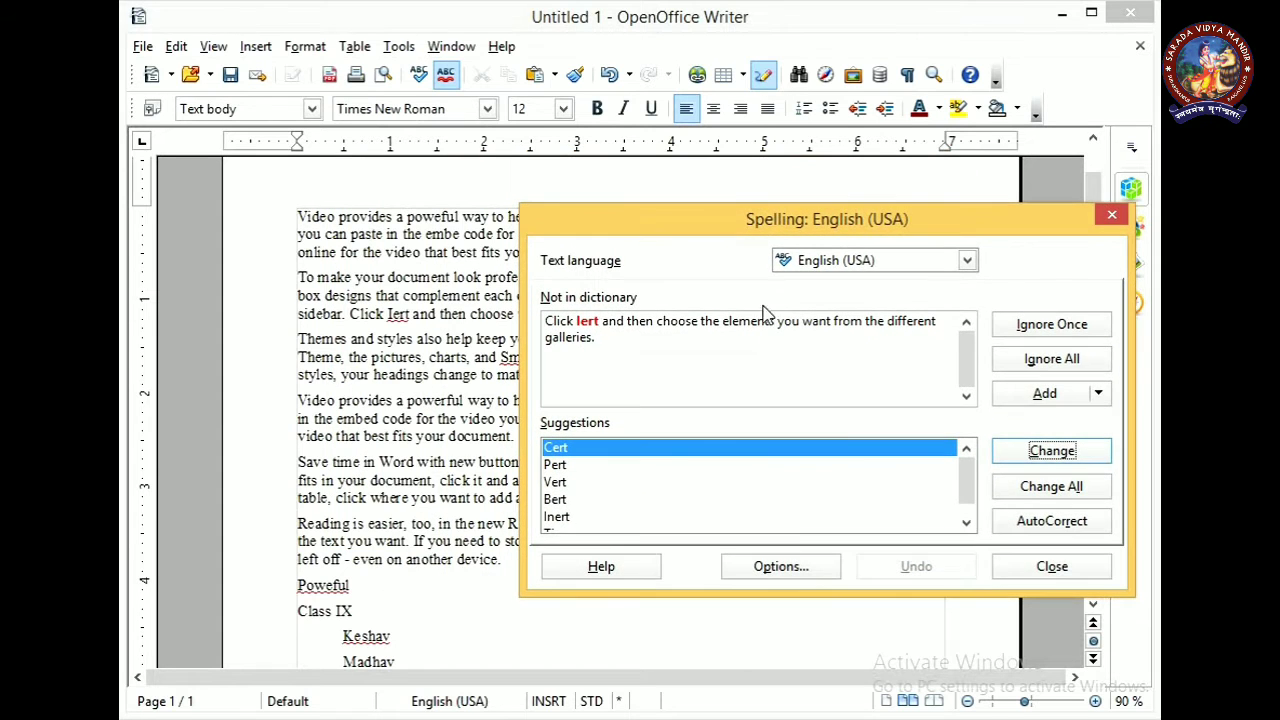
left_click(1082, 334)
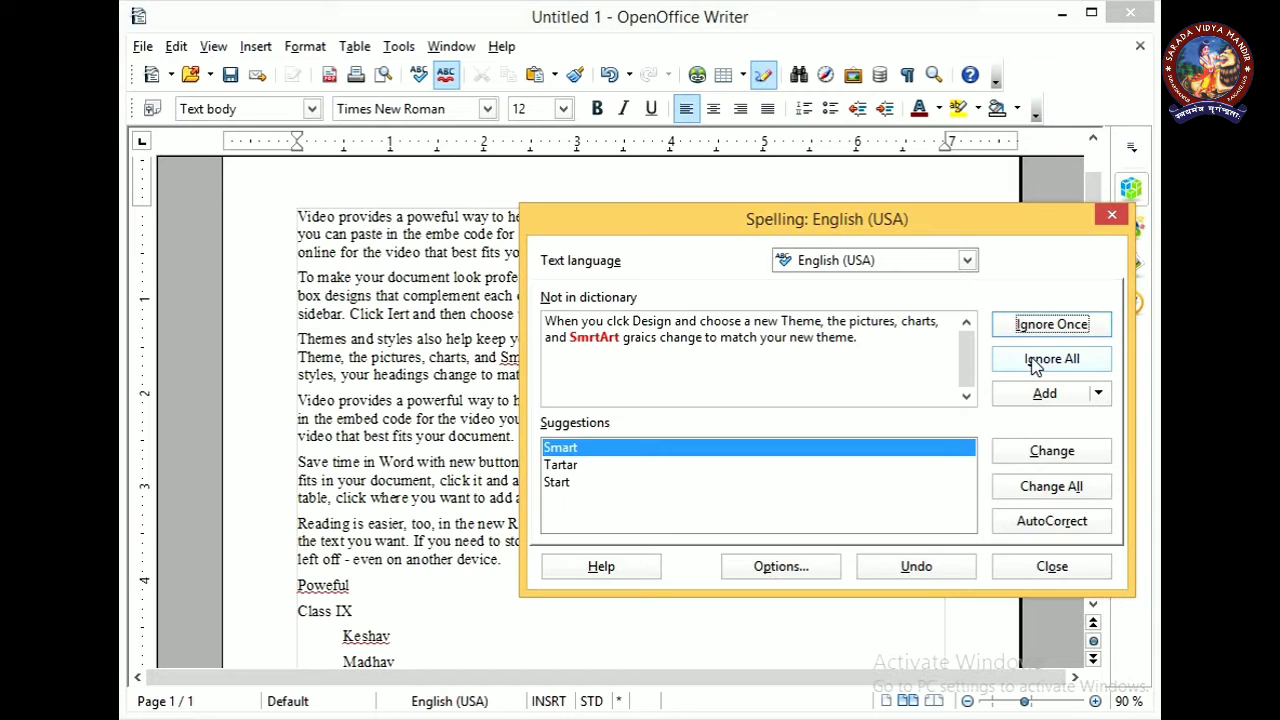
Ignore all occurrences of each remaining flagged word, from "SmrtArt" through "Savarkar", and finish the spelling check
left_click(1035, 362)
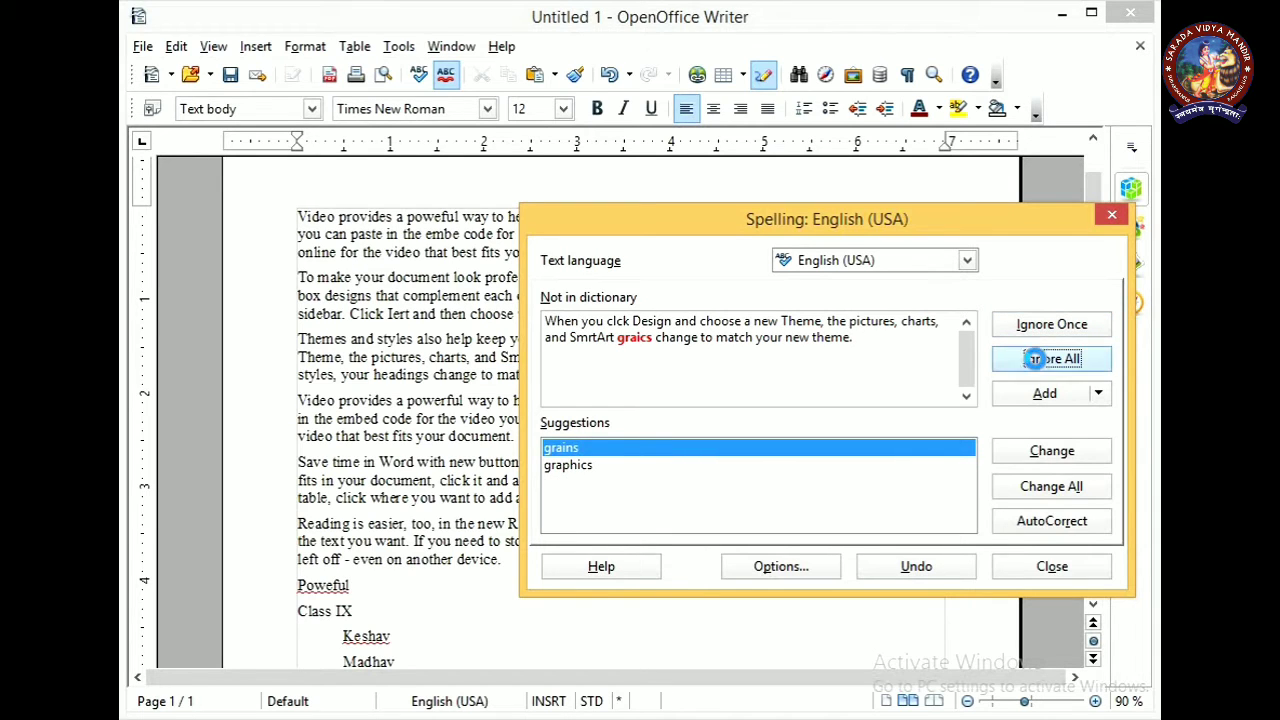
left_click(1037, 362)
left_click(1040, 366)
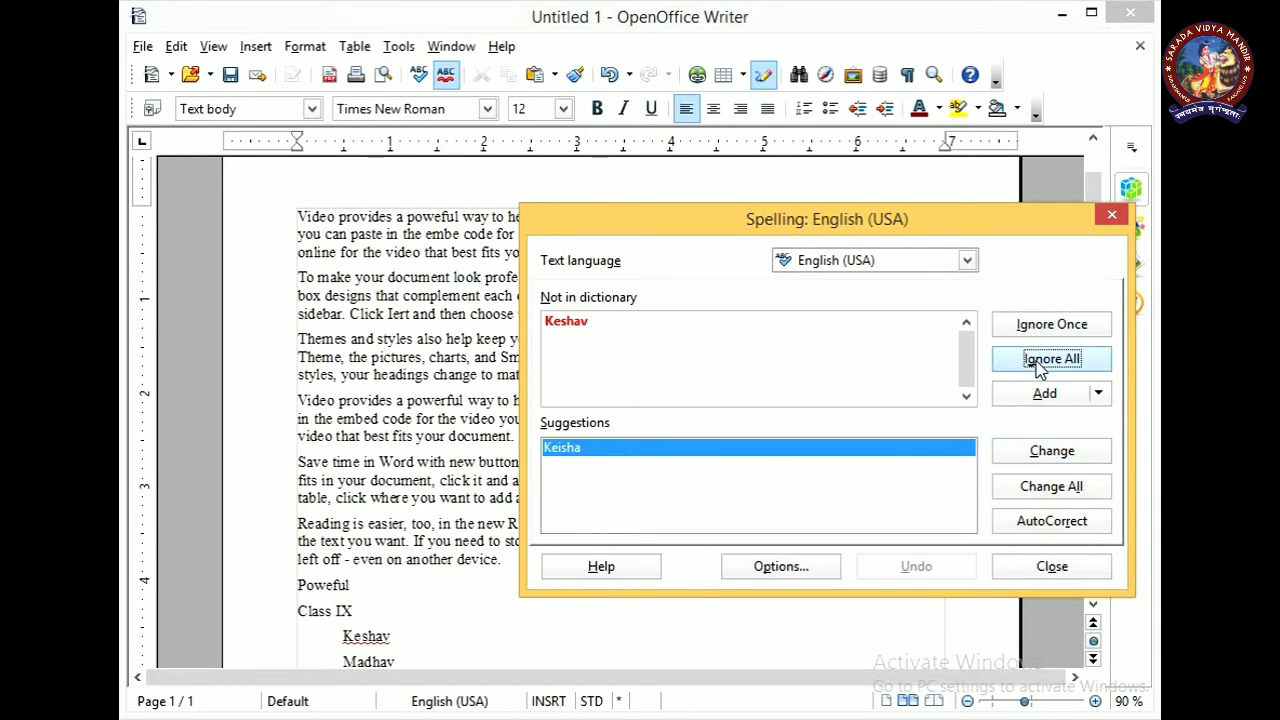
left_click(1040, 366)
left_click(1040, 366)
left_click(1040, 366)
left_click(1040, 366)
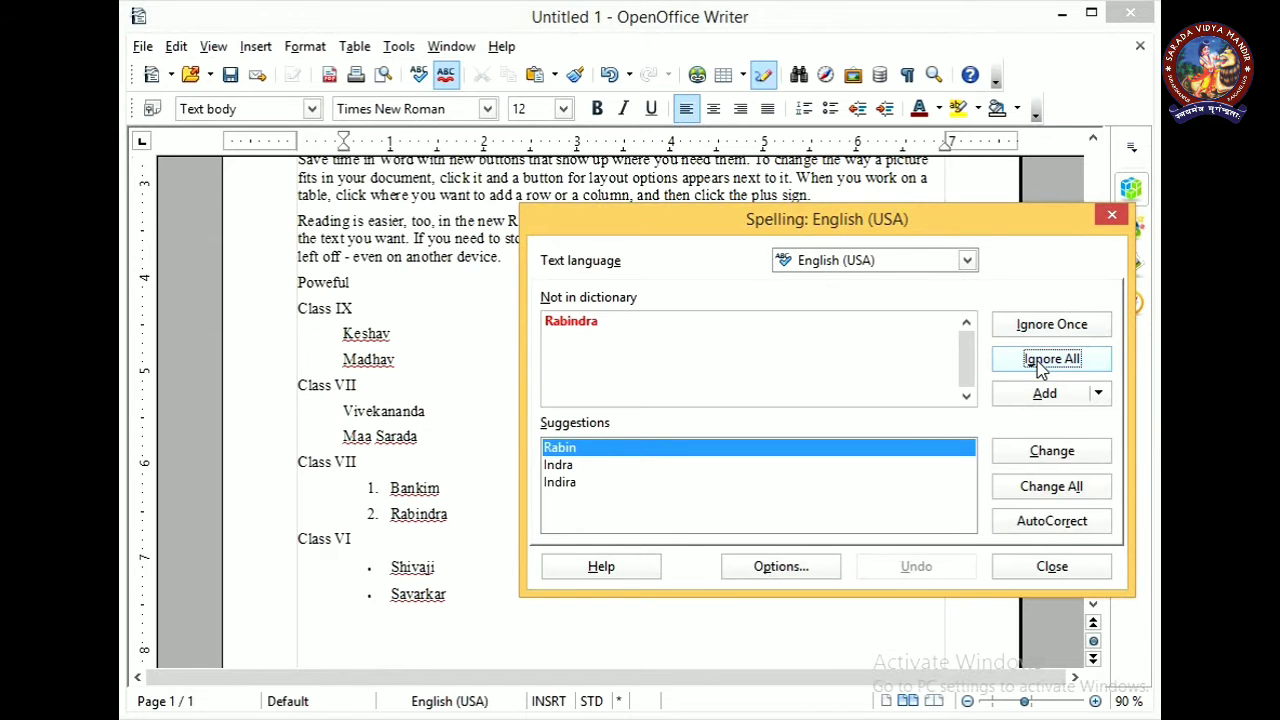
left_click(1040, 366)
left_click(1040, 366)
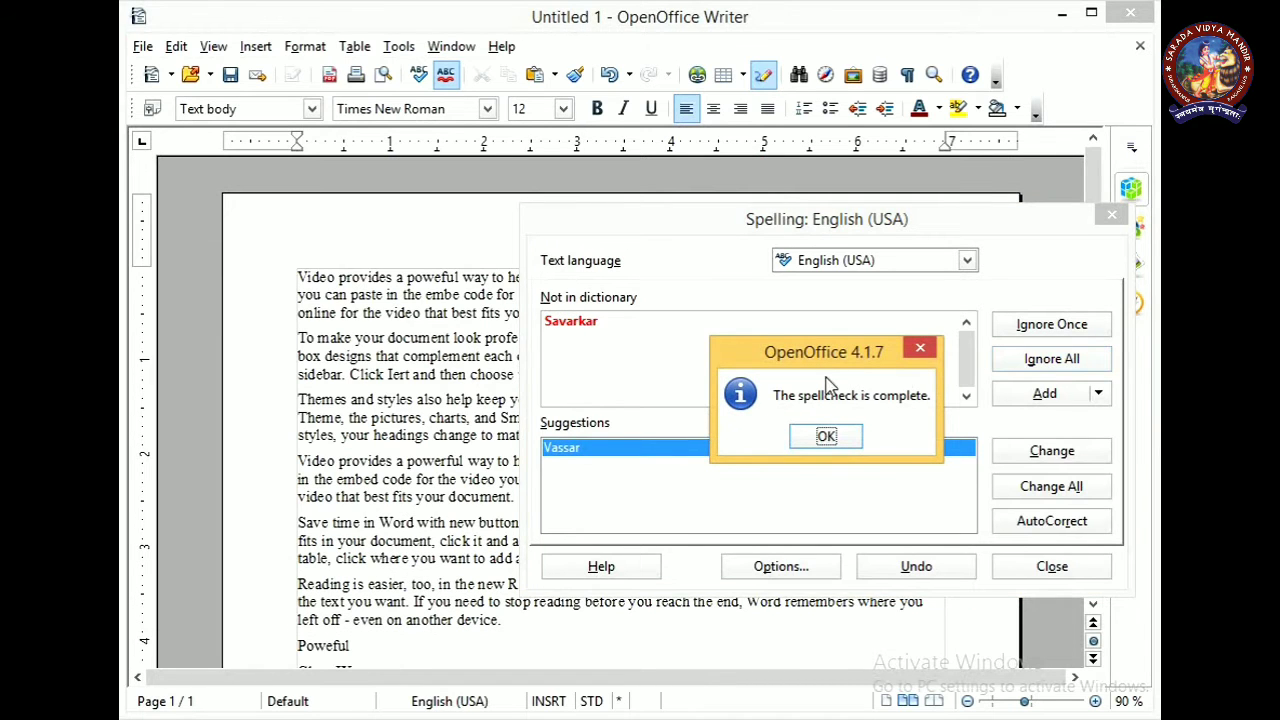
left_click(834, 440)
Ignore the underlined word "clck" in the third paragraph using its spelling suggestions
scroll(815, 394, "down", 3)
scroll(813, 395, "up", 3)
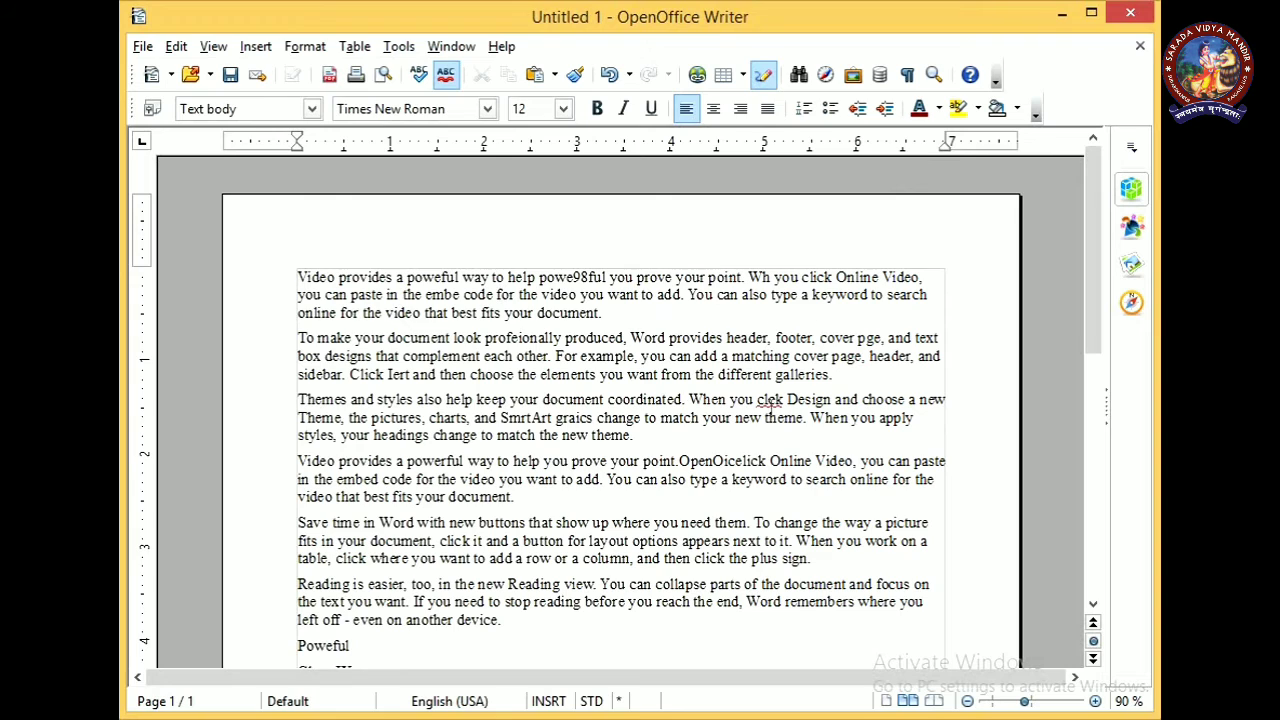
right_click(770, 401)
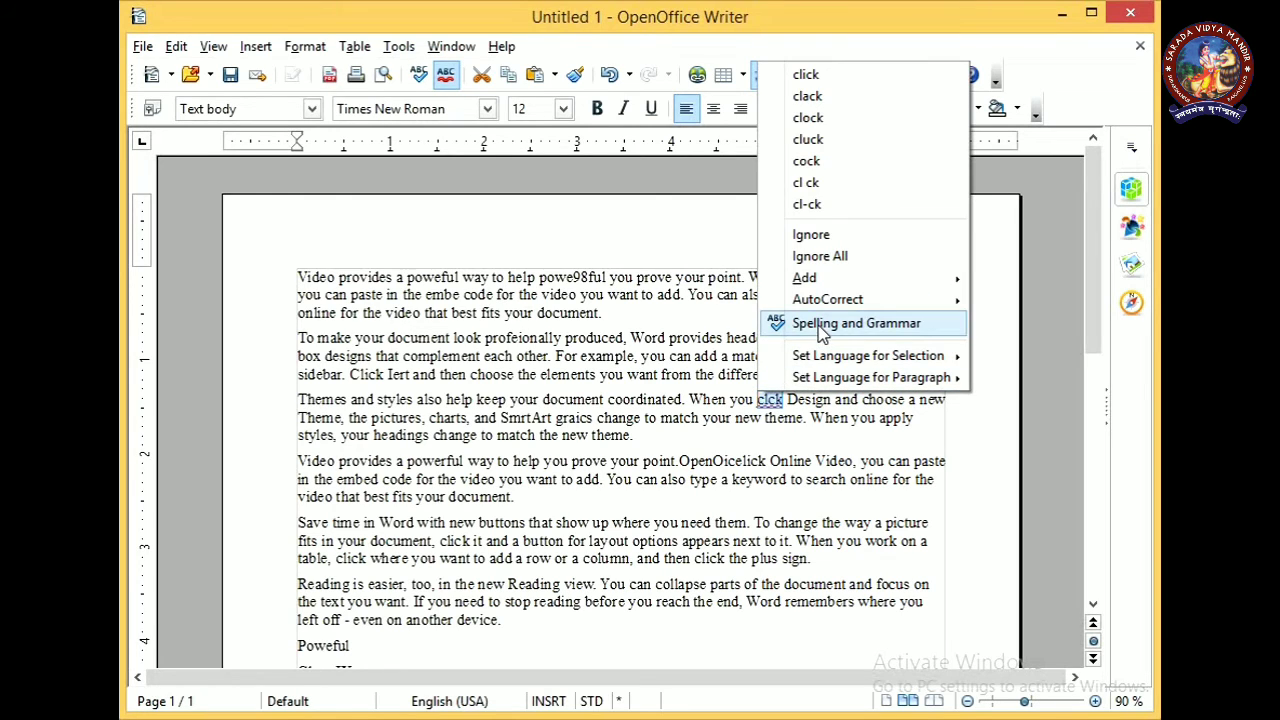
left_click(826, 238)
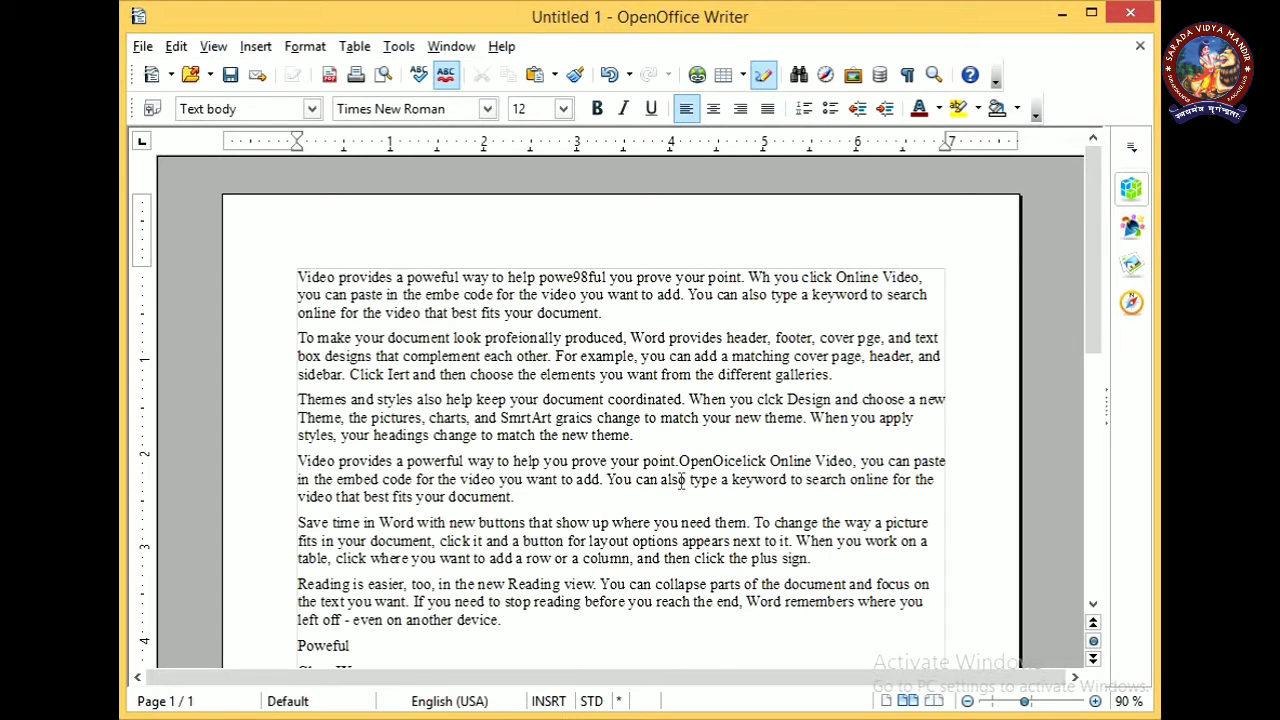
End the bulleted list after "Savarkar" and add empty paragraphs until the cursor reaches the second page
scroll(514, 530, "down", 10)
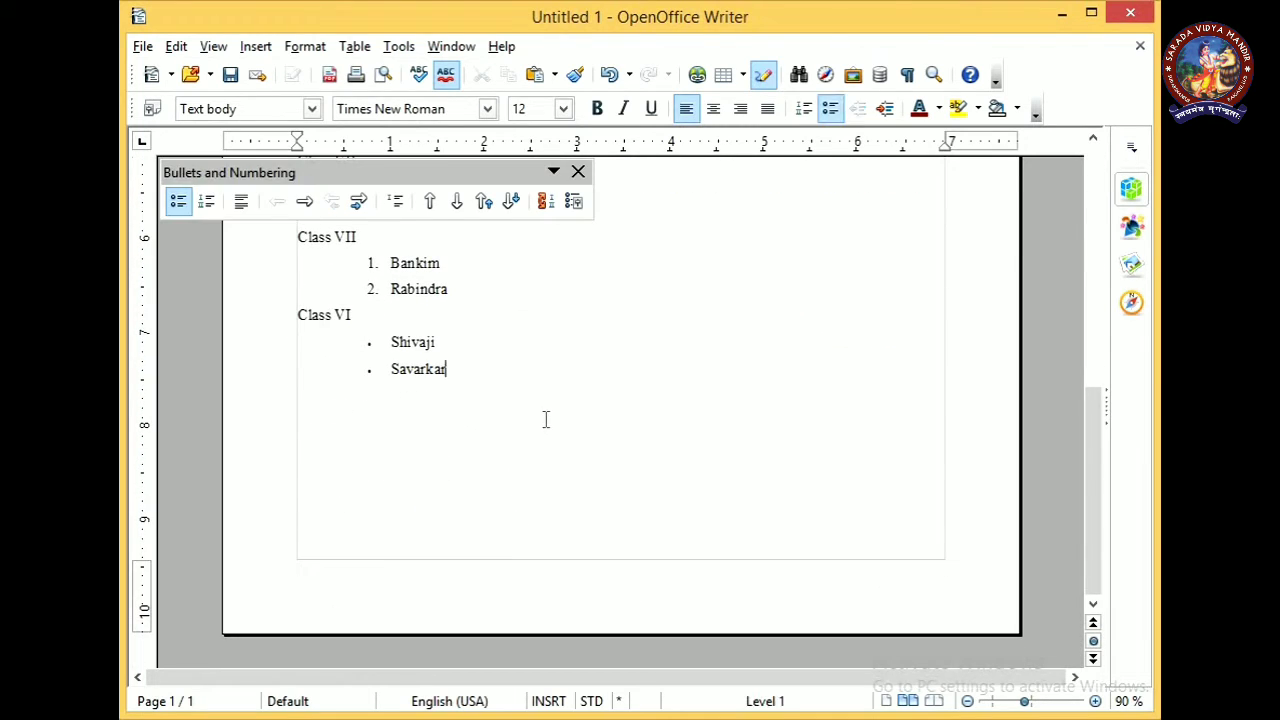
key("Return")
key("Return")
key("Return")
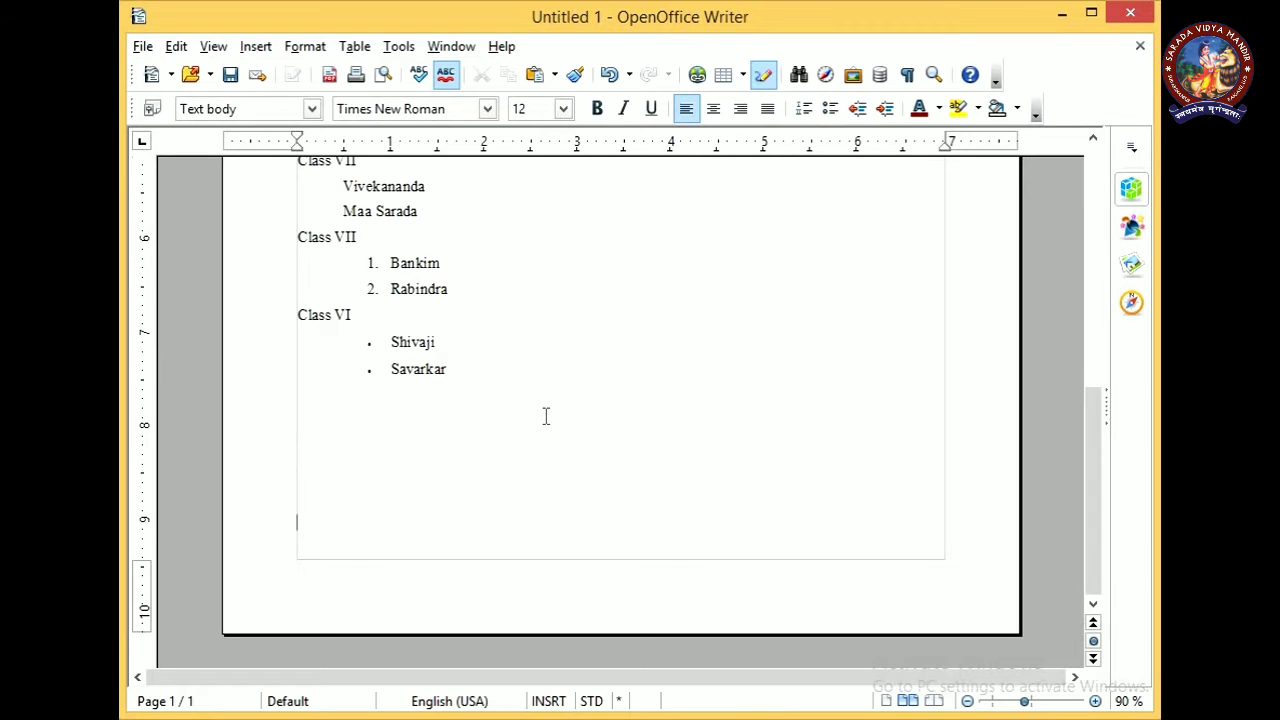
key("Return")
scroll(548, 430, "down", 3)
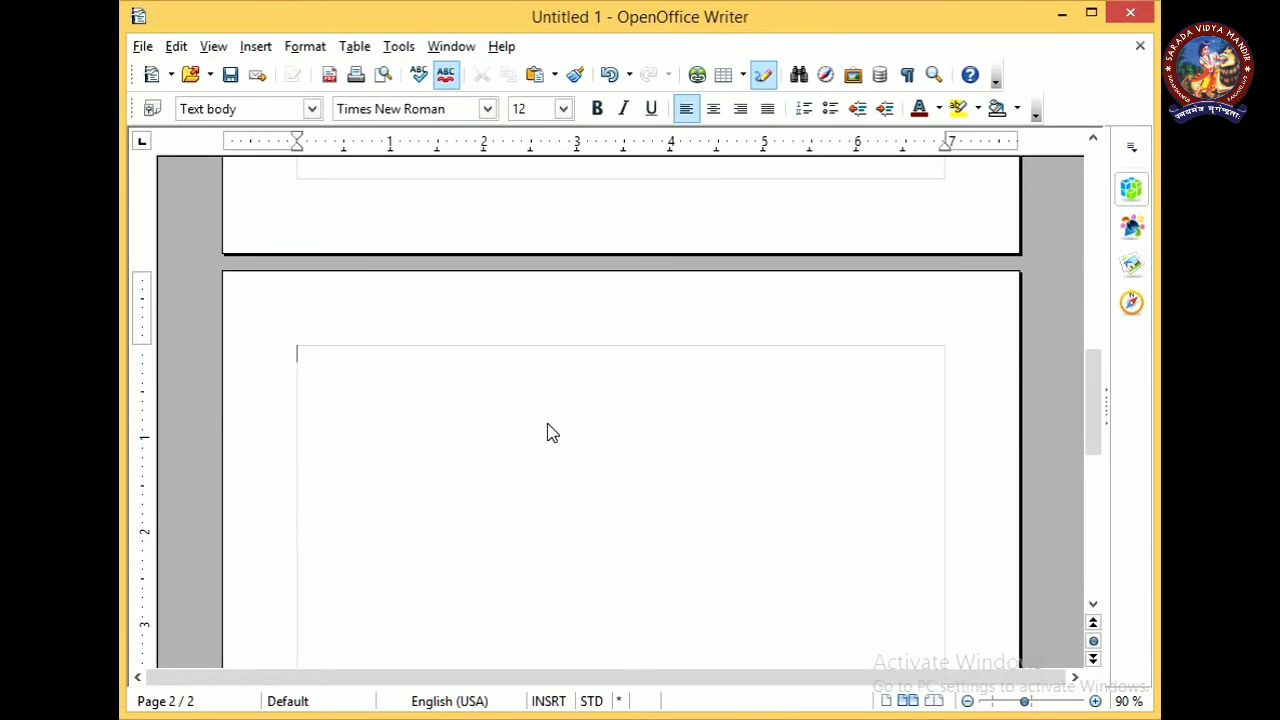
Display the Drawing toolbar
scroll(548, 432, "down", 1)
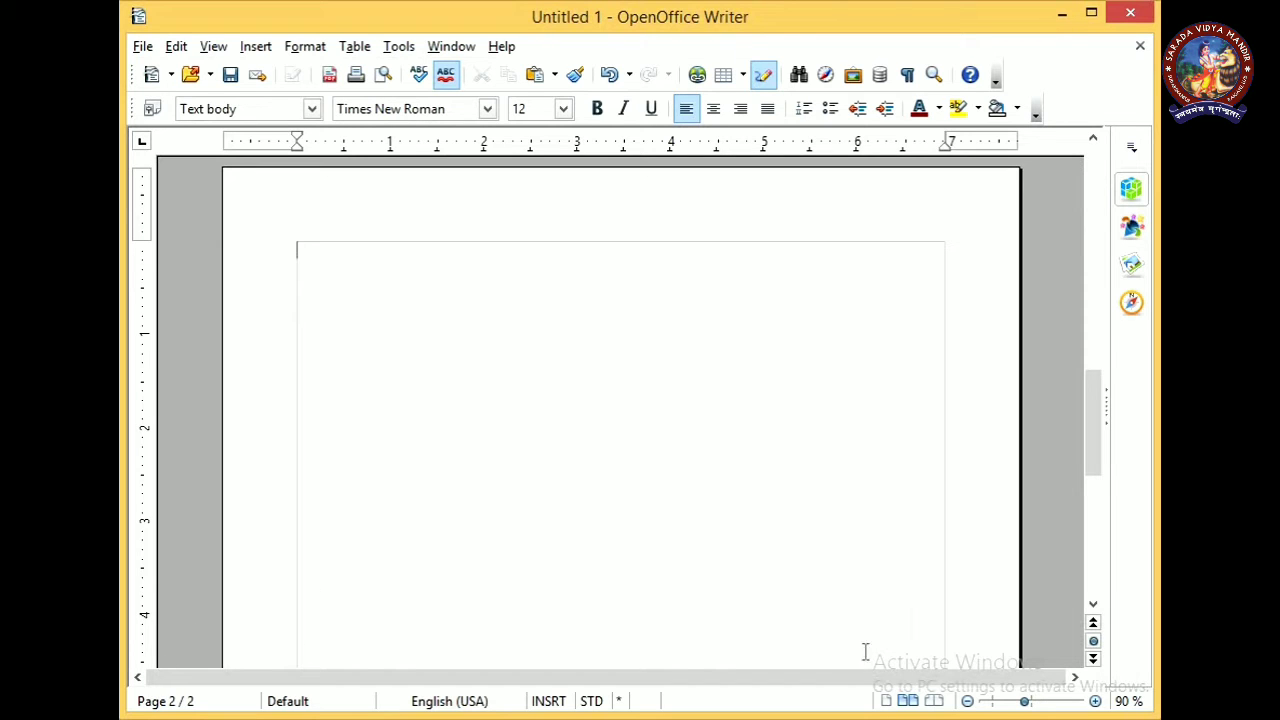
left_click(213, 50)
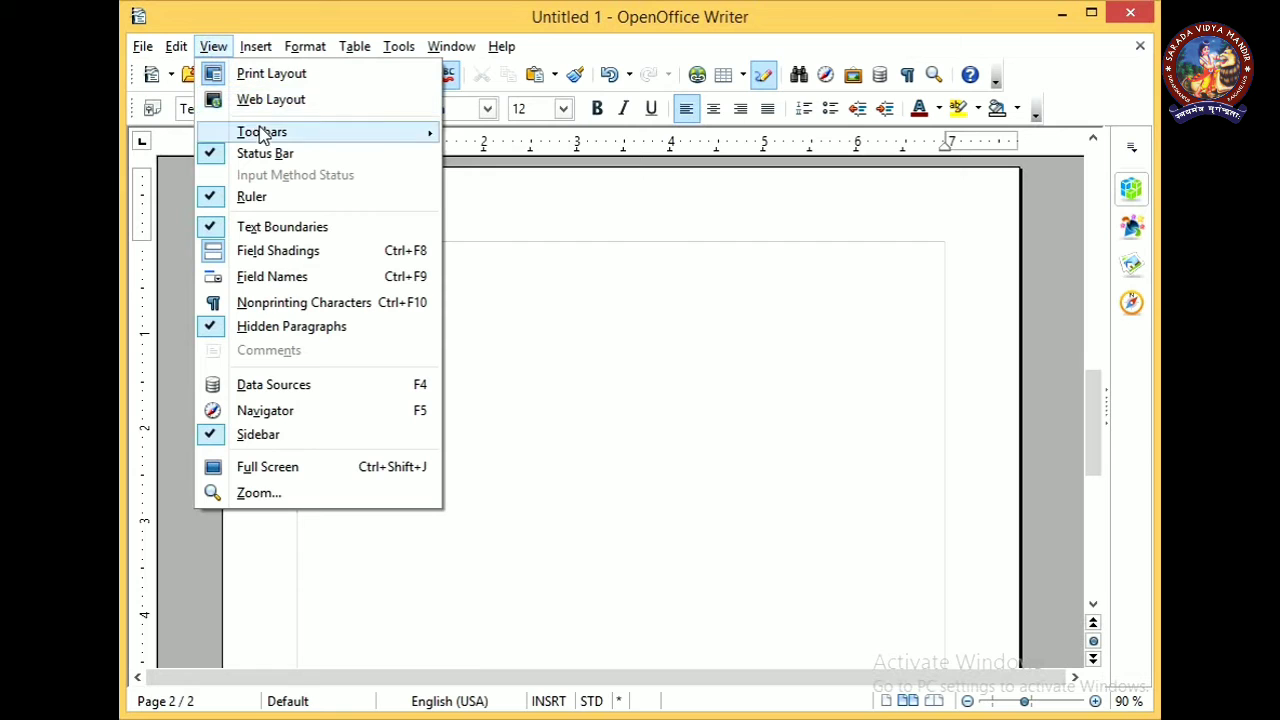
mouse_move(398, 131)
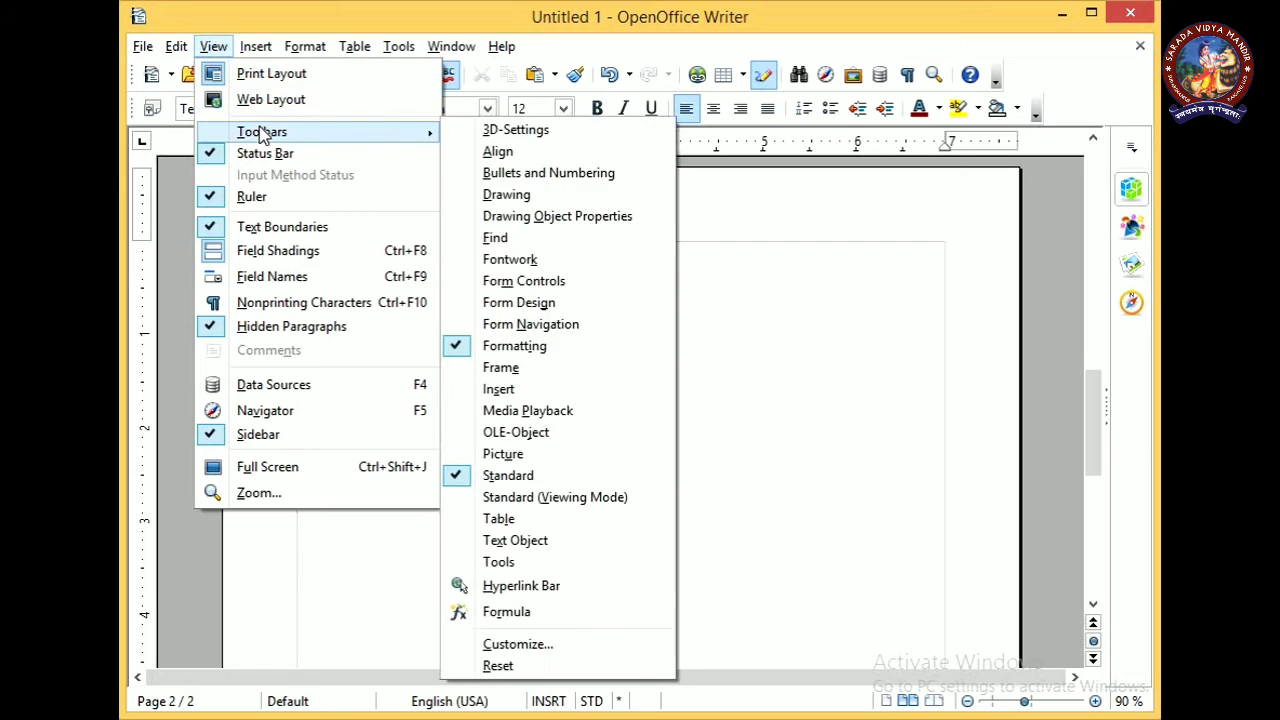
left_click(518, 196)
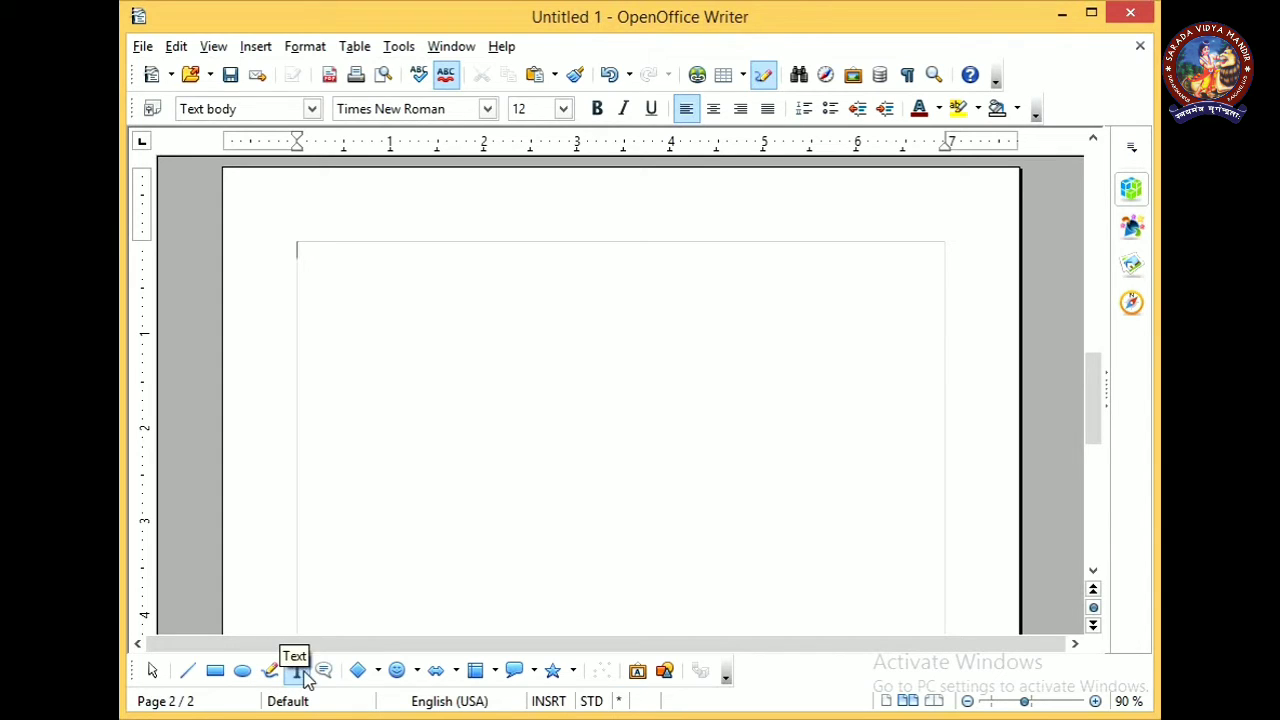
Examine the available basic shapes, symbol shapes, block arrows, flowchart shapes, callouts and stars
left_click(377, 674)
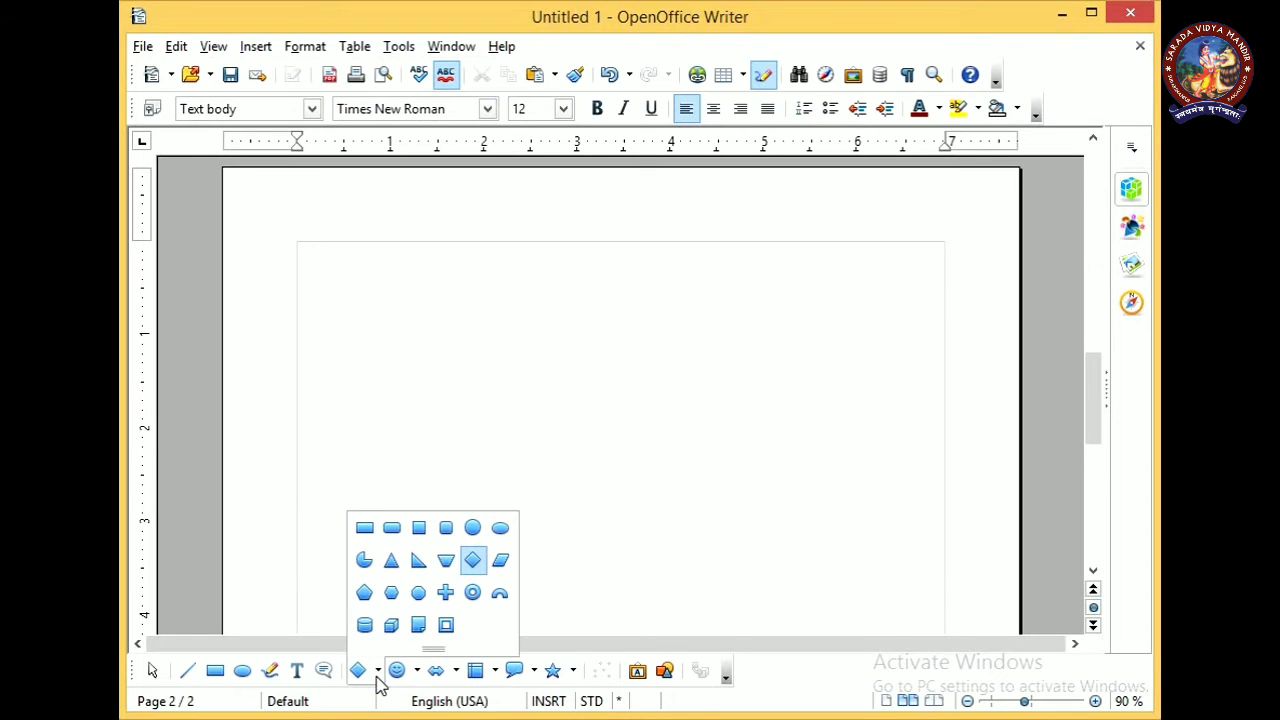
left_click(417, 674)
left_click(417, 674)
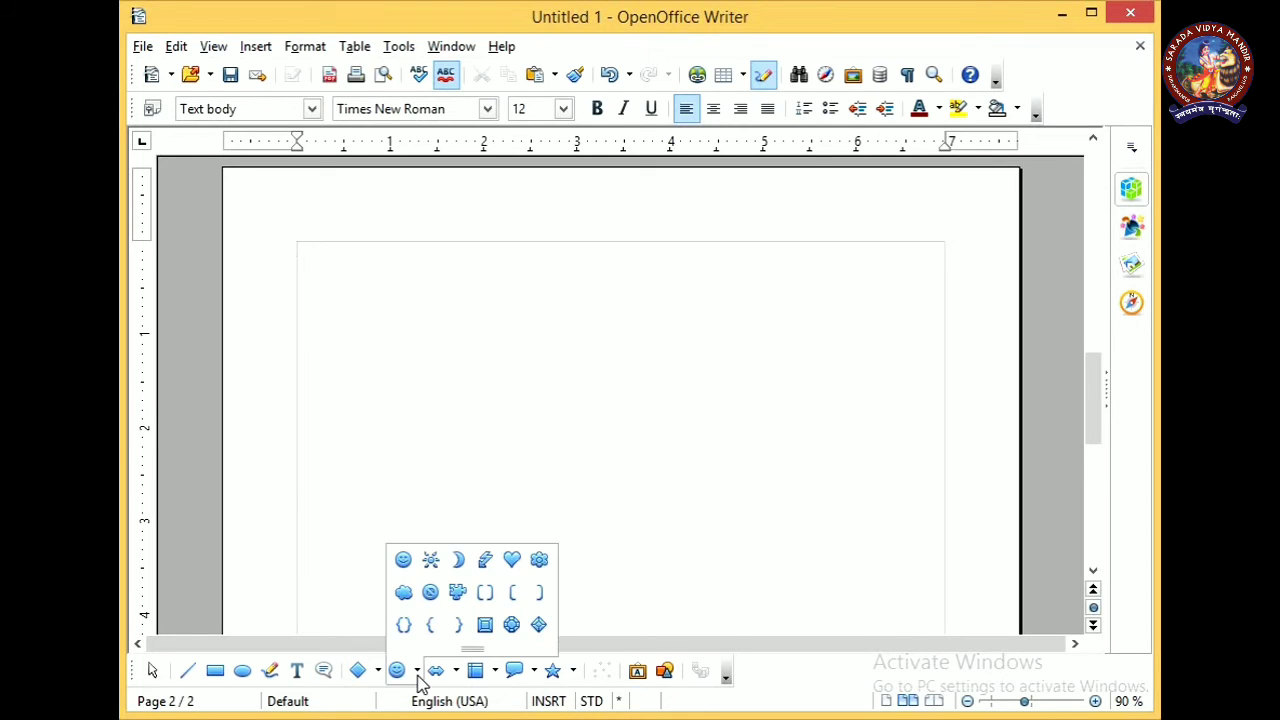
left_click(457, 675)
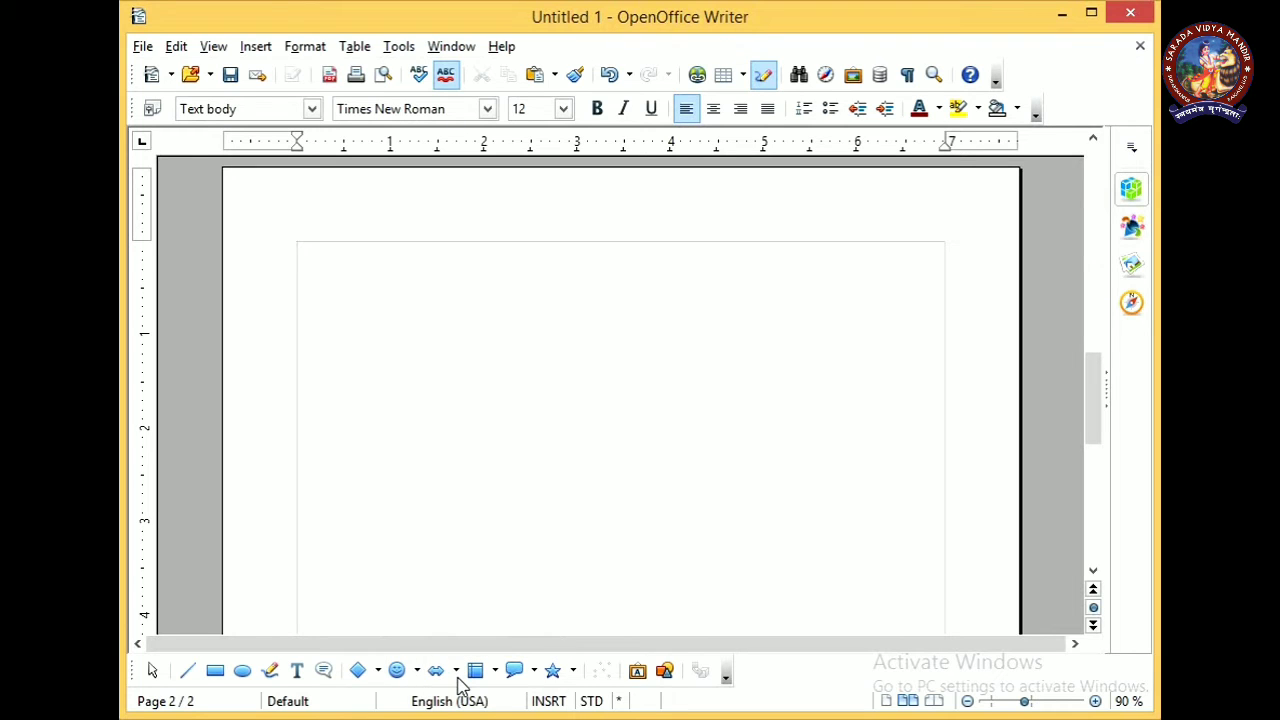
left_click(457, 675)
left_click(495, 675)
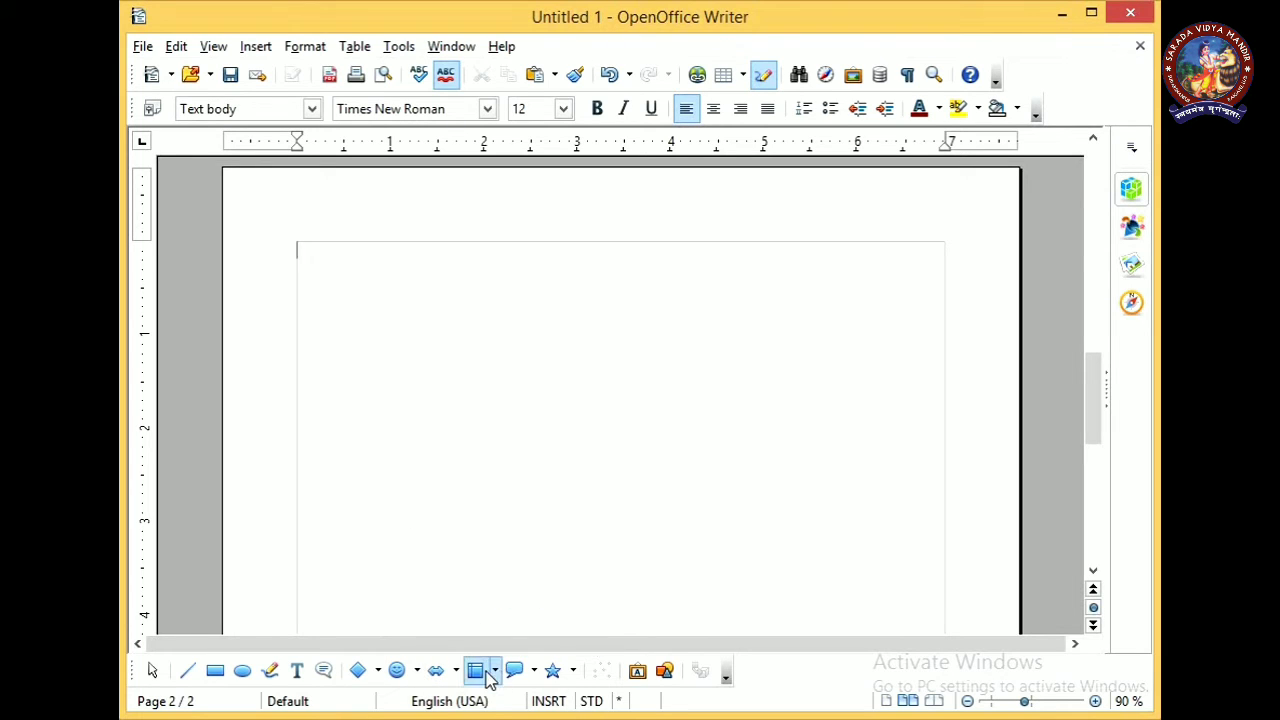
left_click(495, 675)
left_click(535, 675)
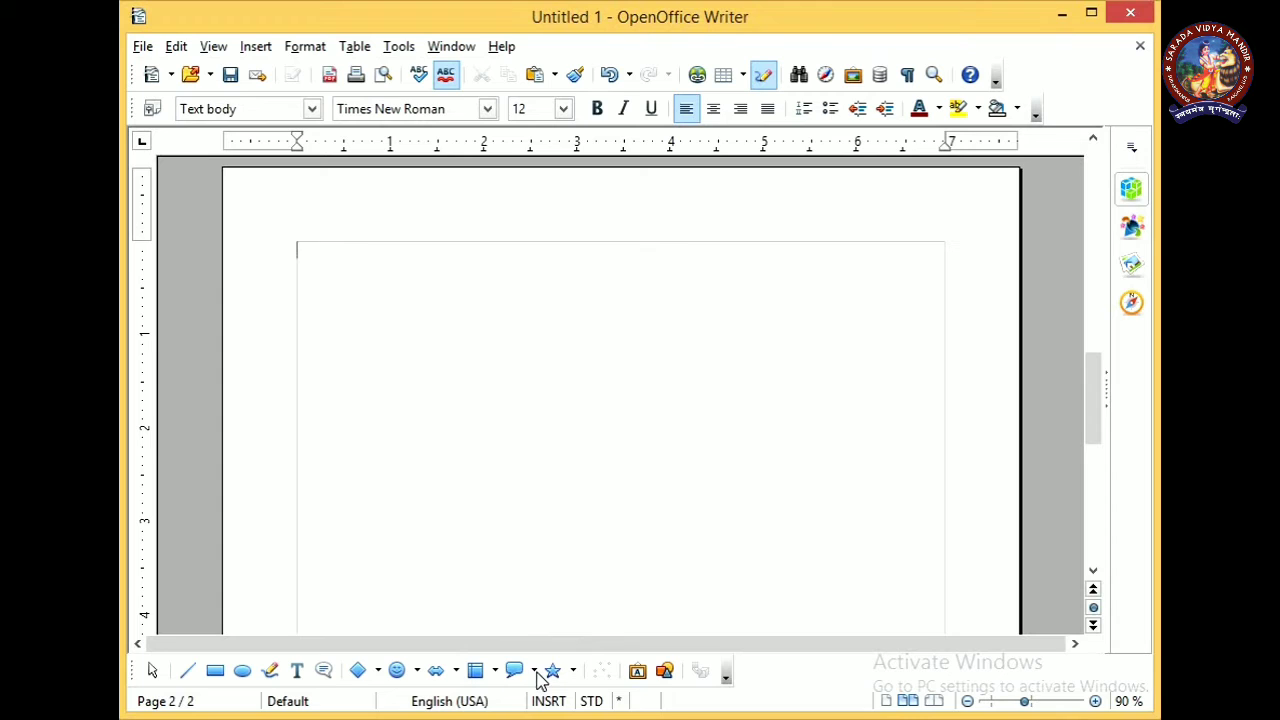
left_click(535, 675)
left_click(573, 671)
left_click(573, 671)
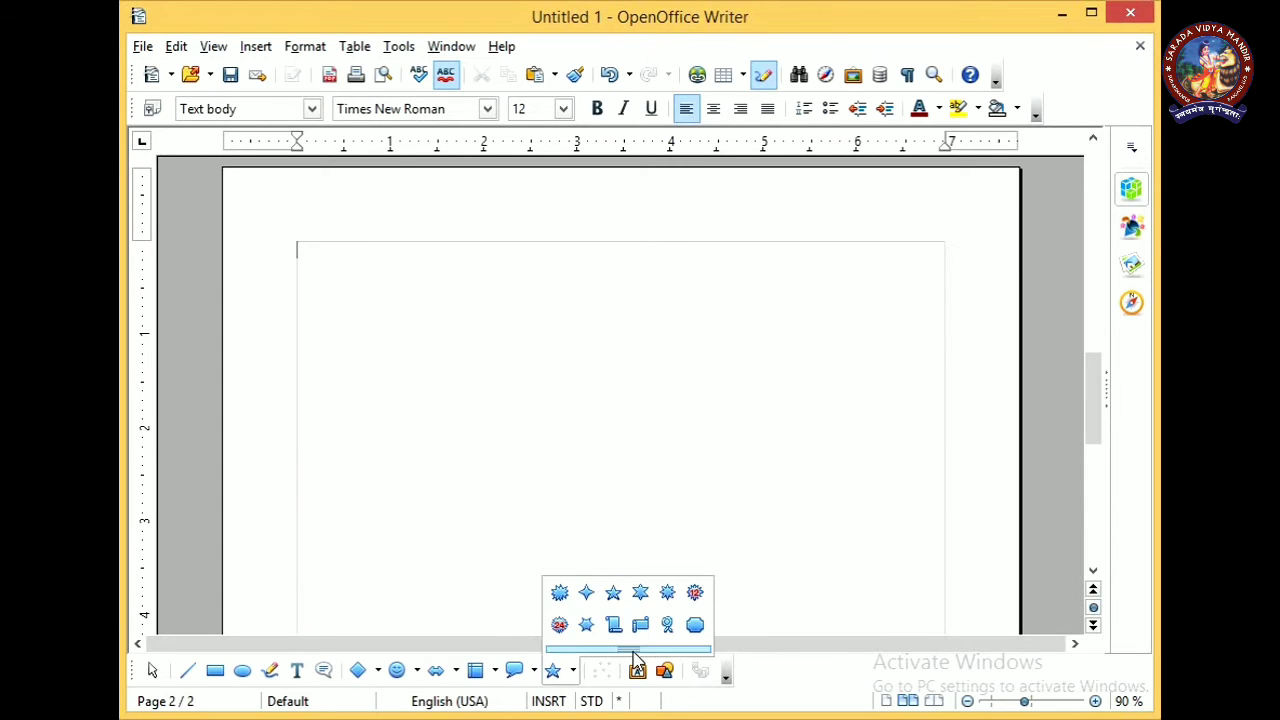
left_click(575, 672)
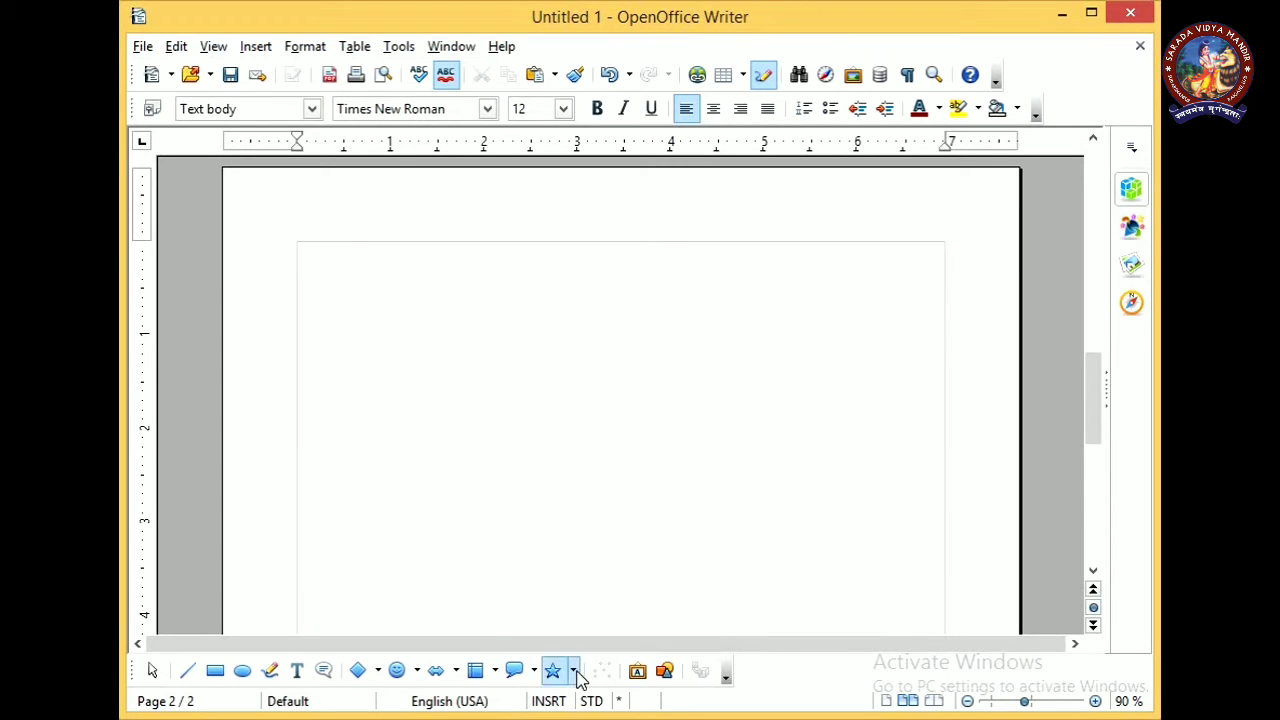
Draw a smiley face symbol shape about 3.10 by 2.67 inches in the upper middle of the second page
left_click(417, 671)
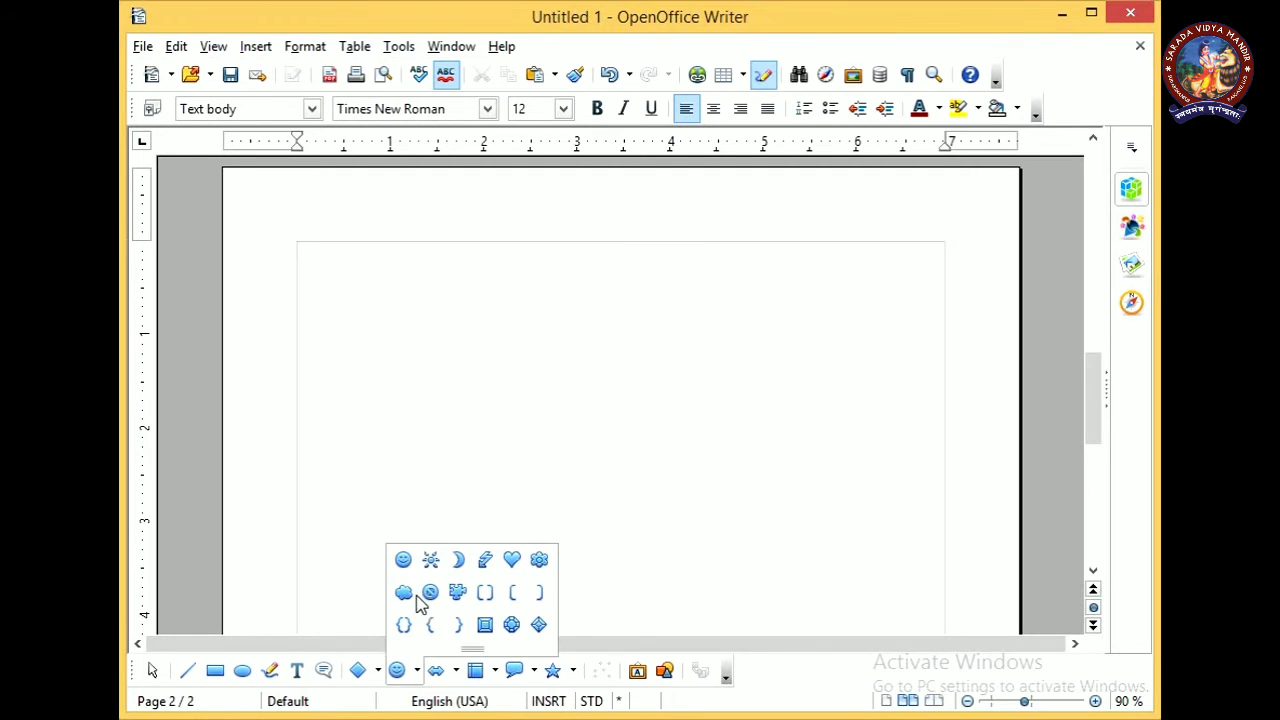
left_click(403, 563)
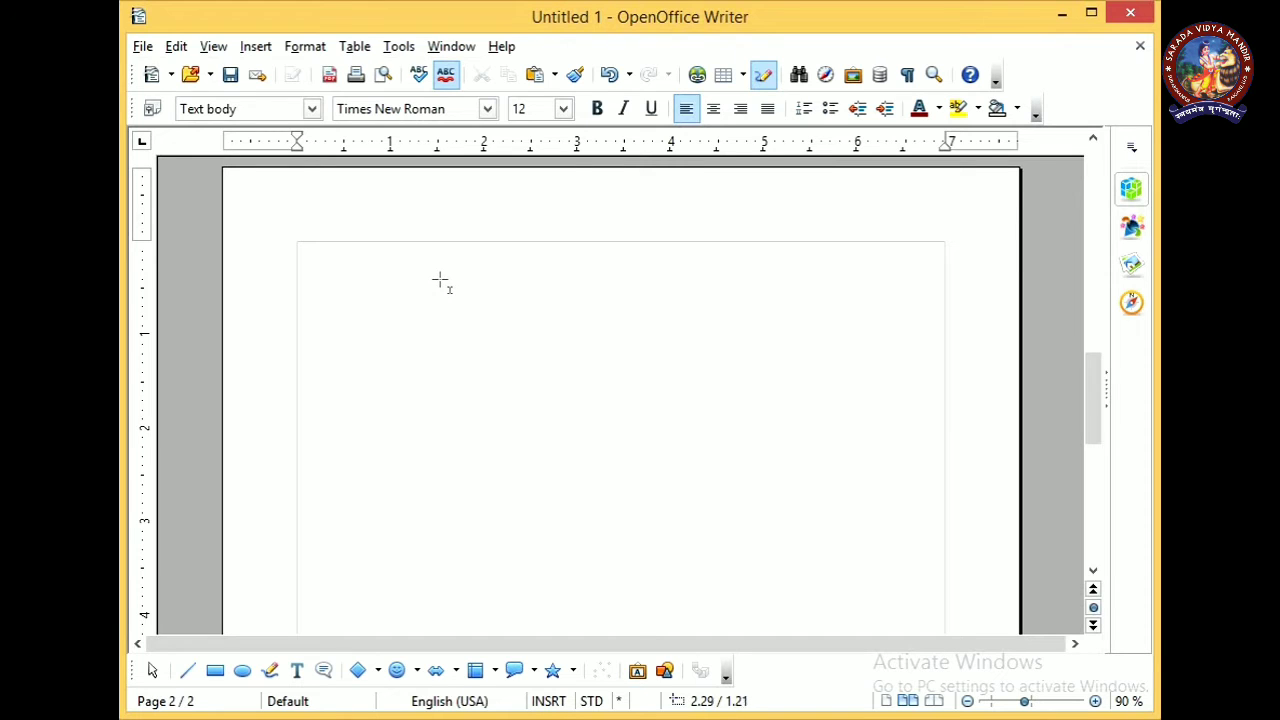
mouse_move(440, 280)
left_mouse_down()
mouse_move(541, 373)
mouse_move(729, 506)
mouse_move(731, 529)
left_mouse_up()
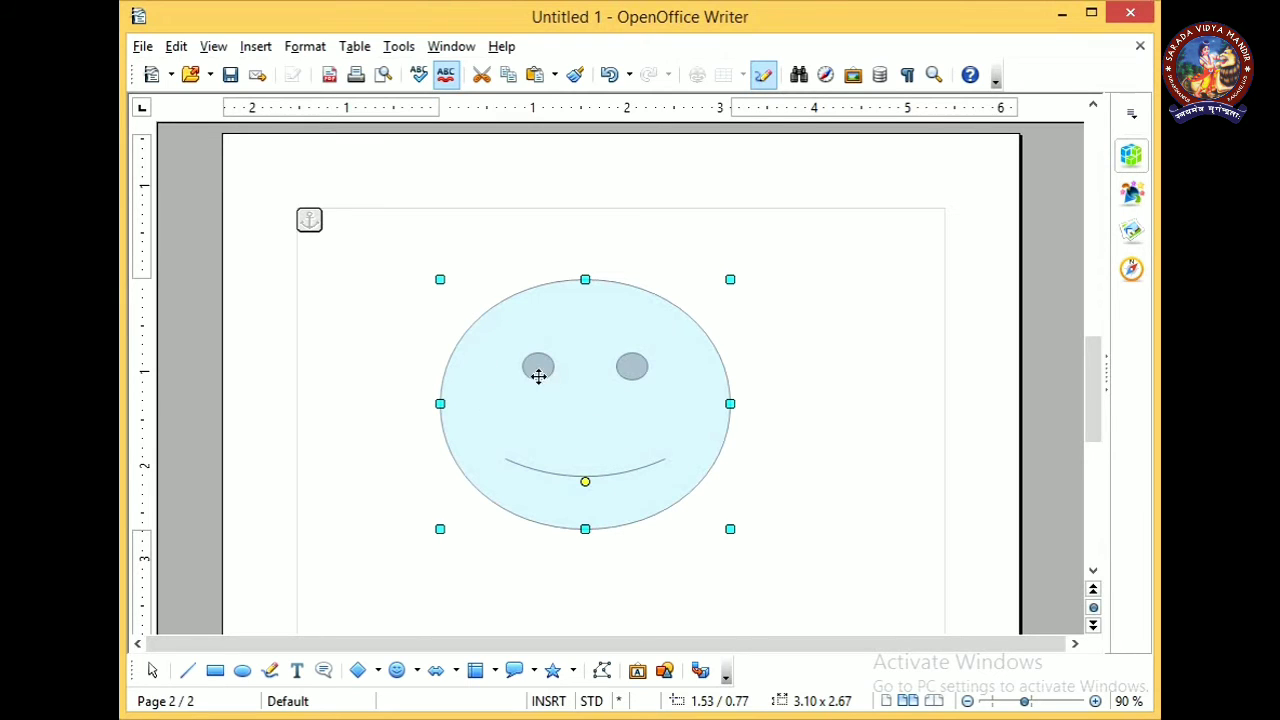
Display the Drawing Object Properties toolbar and leave the smiley face selected as an object
left_click(221, 52)
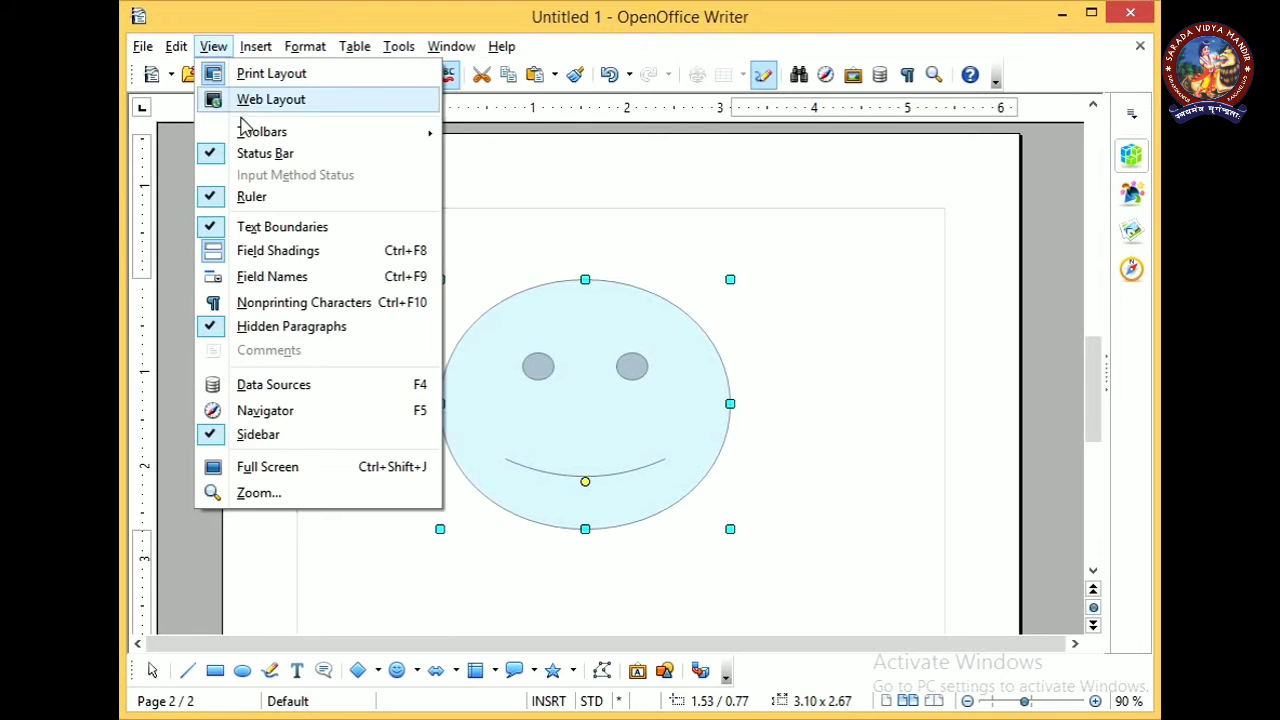
mouse_move(385, 136)
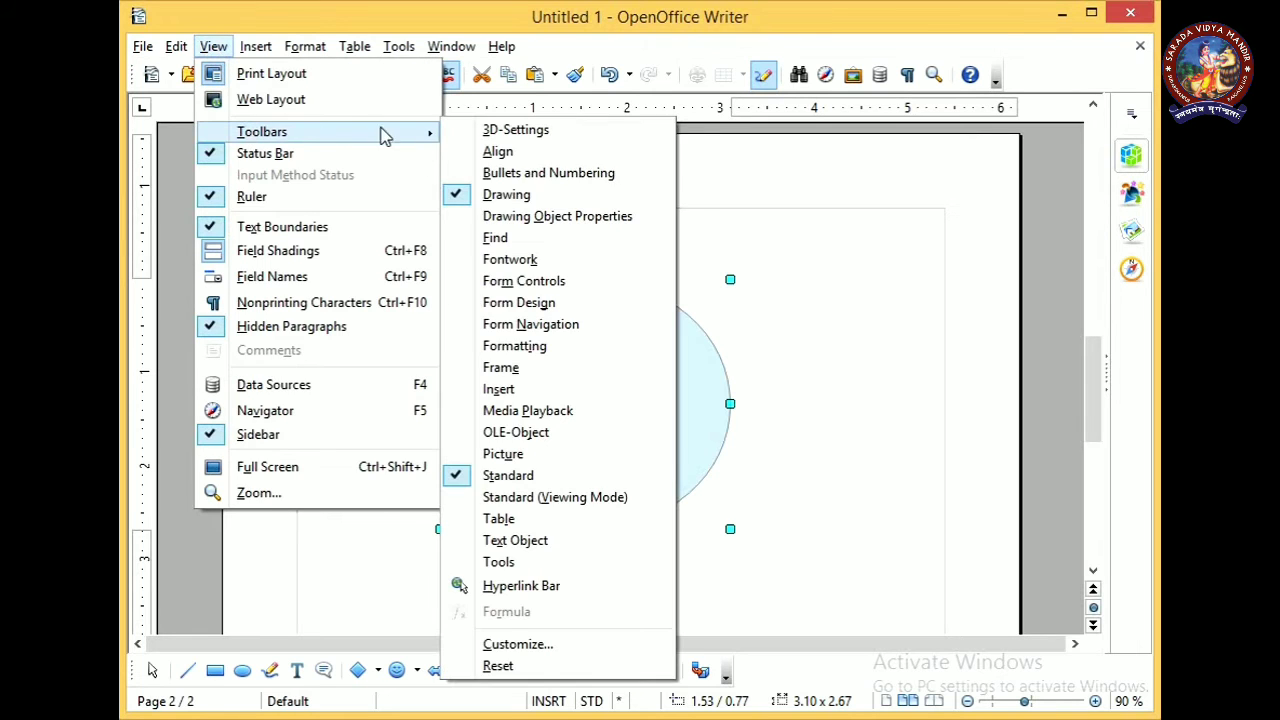
left_click(560, 218)
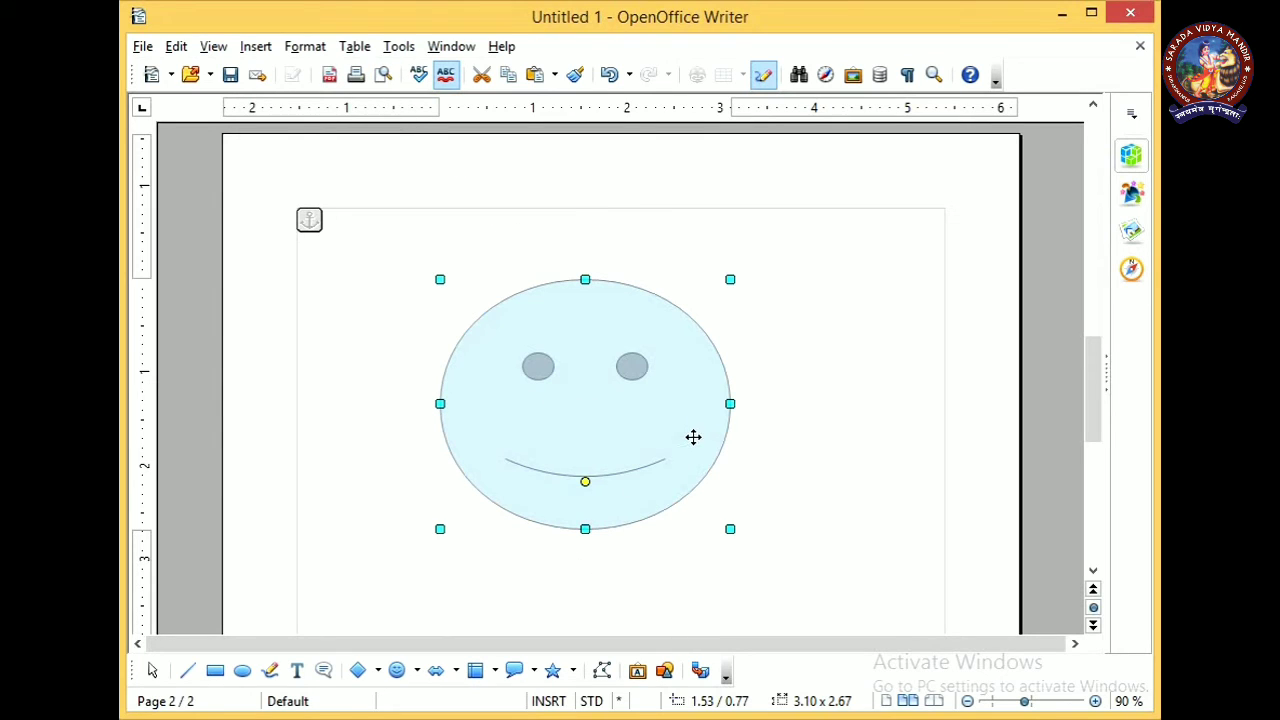
double_click(560, 394)
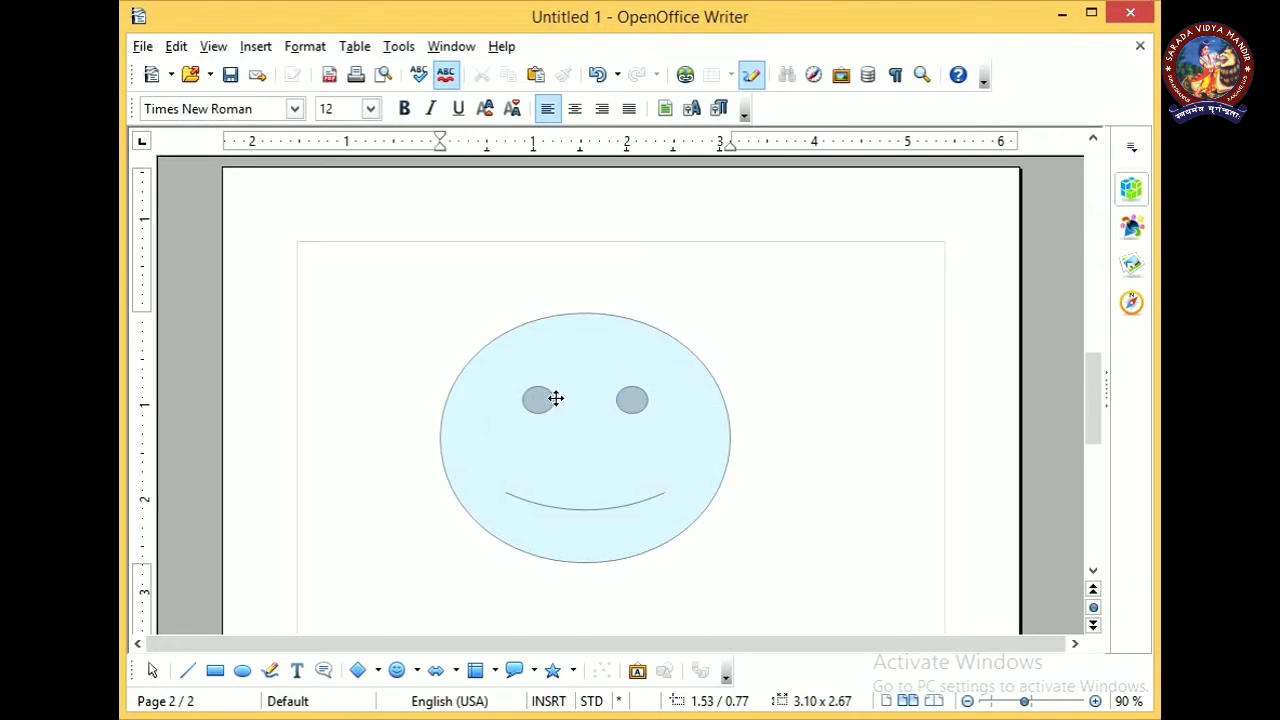
key("Escape")
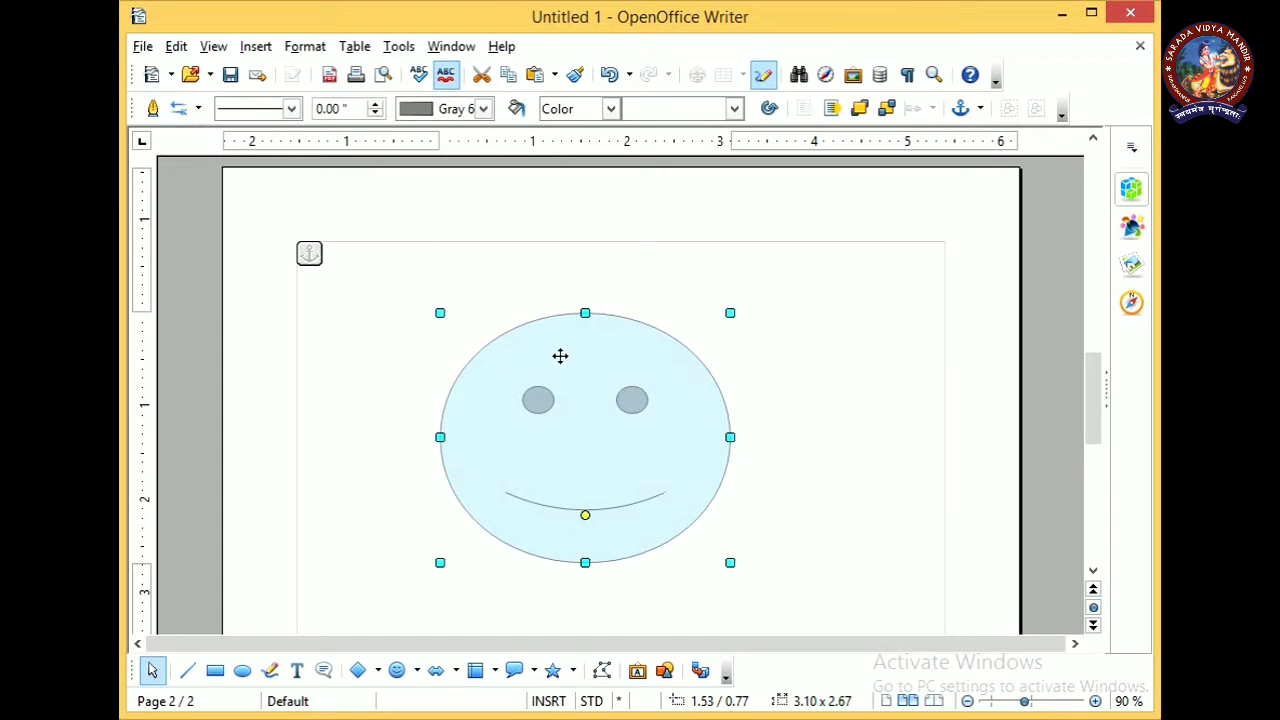
Set the smiley face's line color to Red and its fill color to Turquoise
left_click(610, 110)
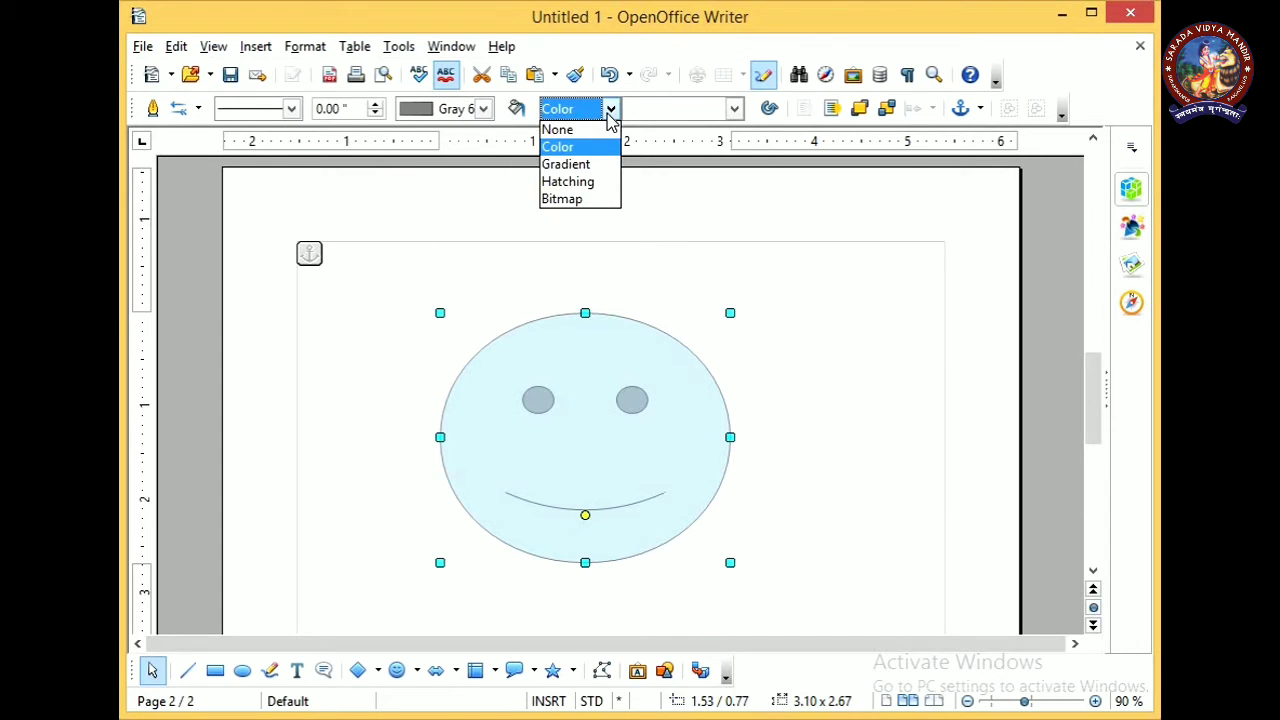
left_click(610, 112)
left_click(483, 108)
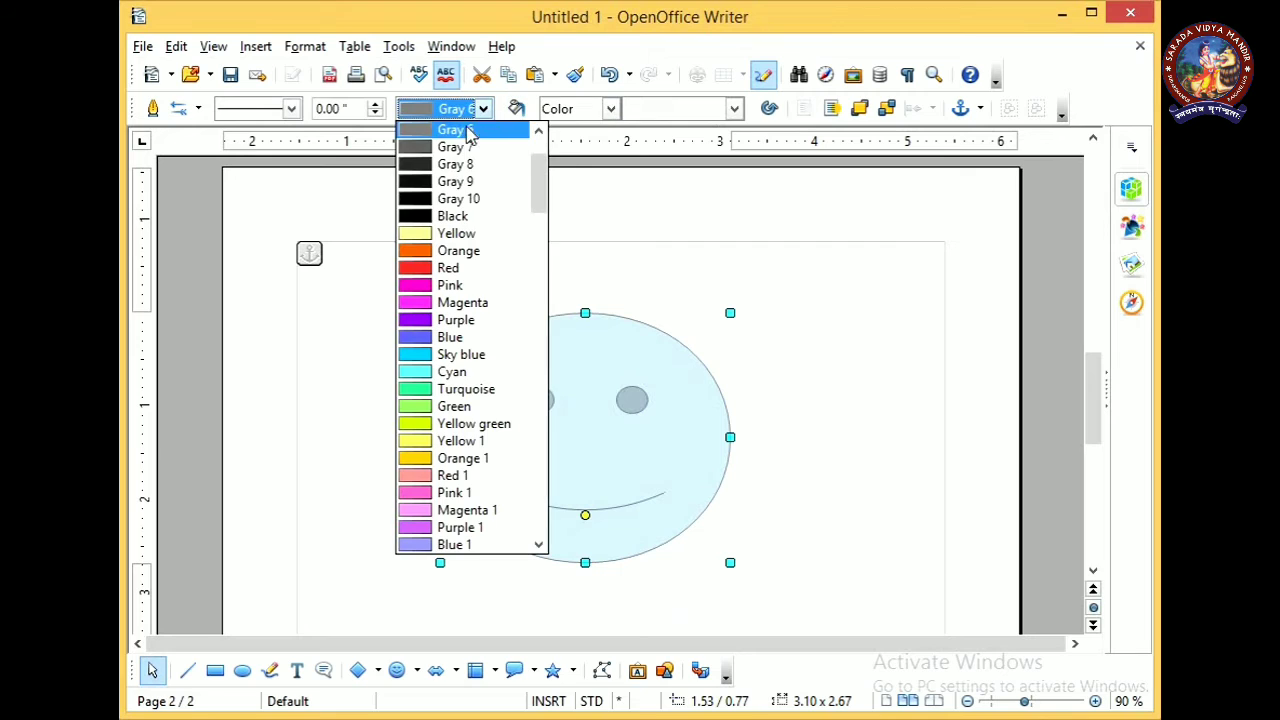
left_click(440, 268)
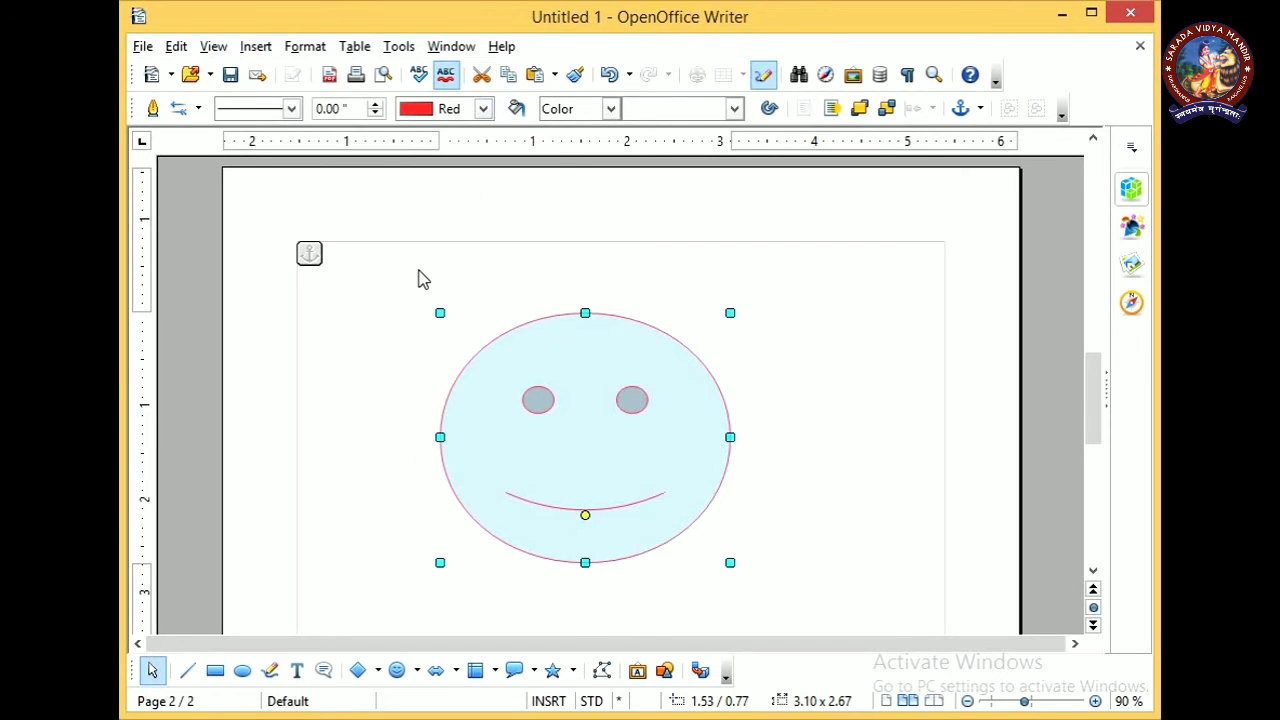
left_click(611, 109)
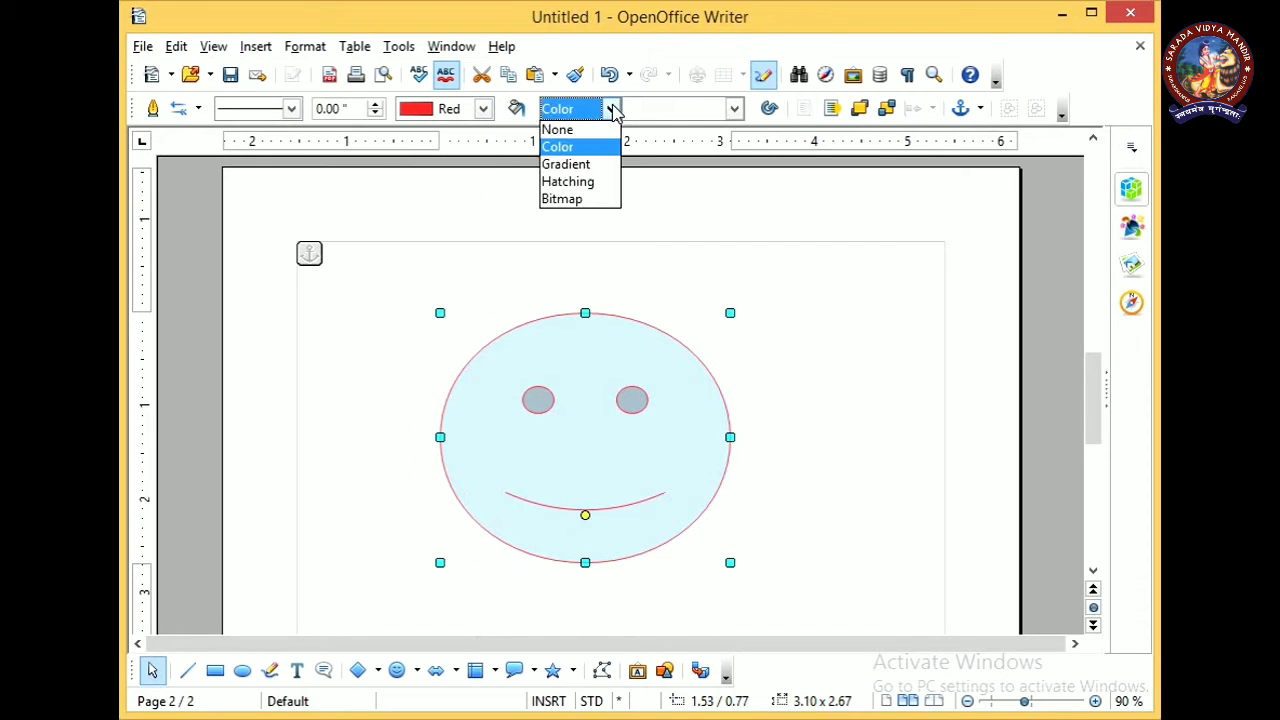
left_click(613, 112)
left_click(734, 108)
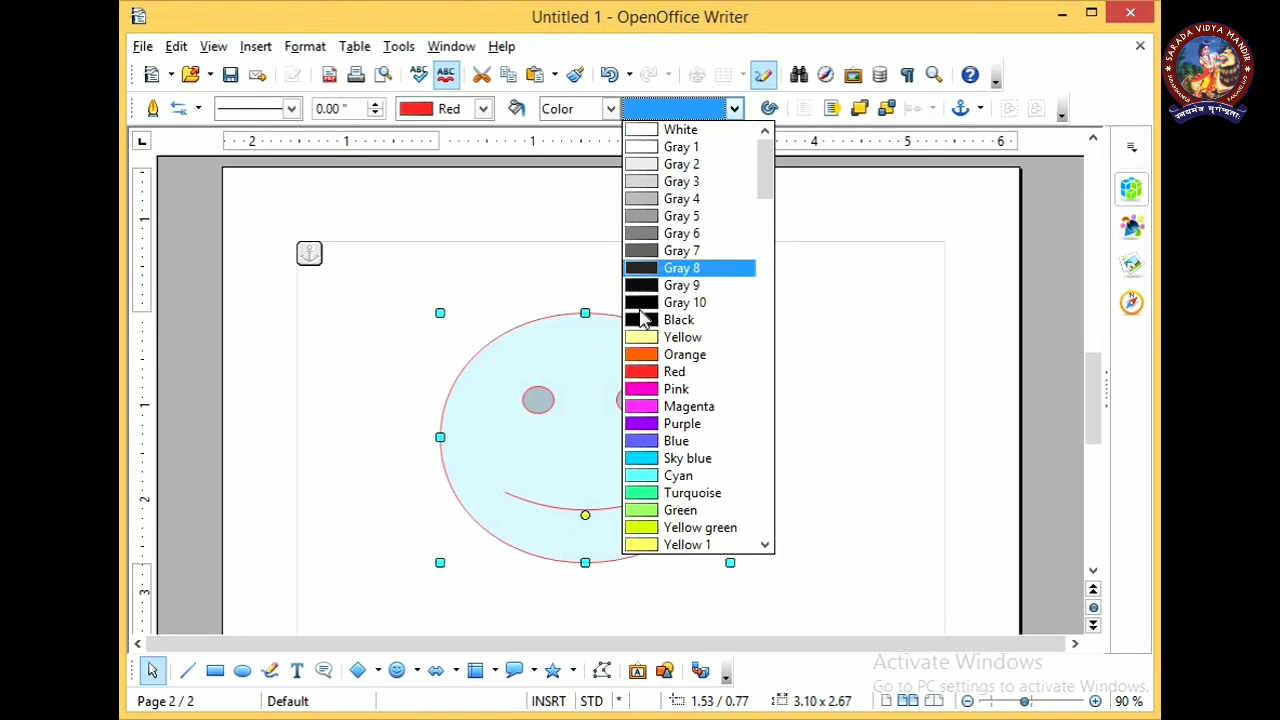
left_click(641, 493)
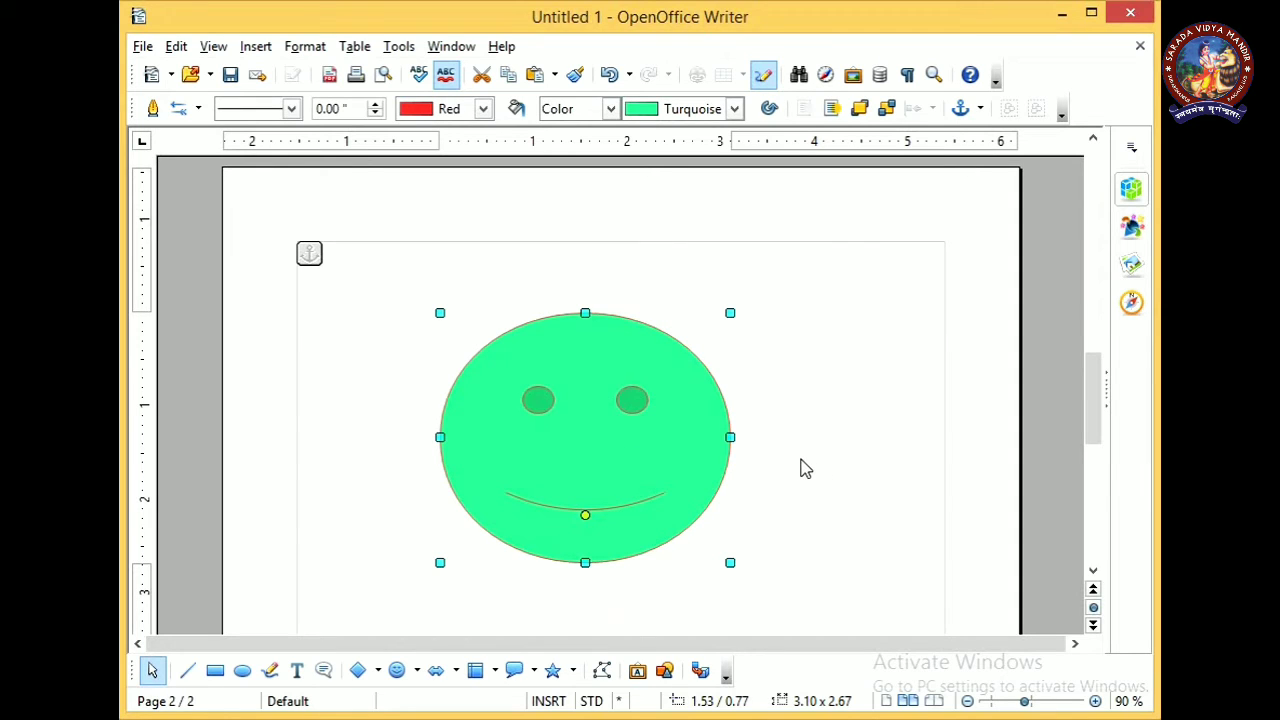
Delete the smiley face and insert a text box about 1.55 by 0.48 inches containing "Hello" near the top of the page
key("Delete")
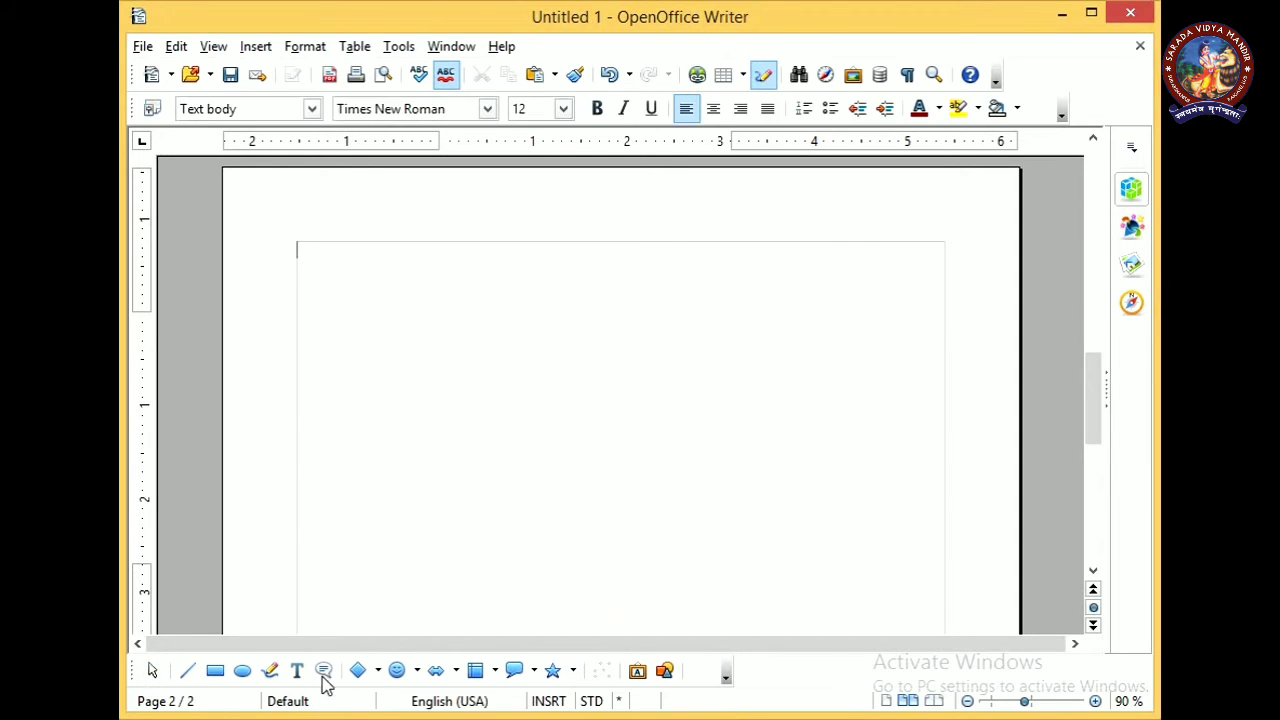
left_click(297, 670)
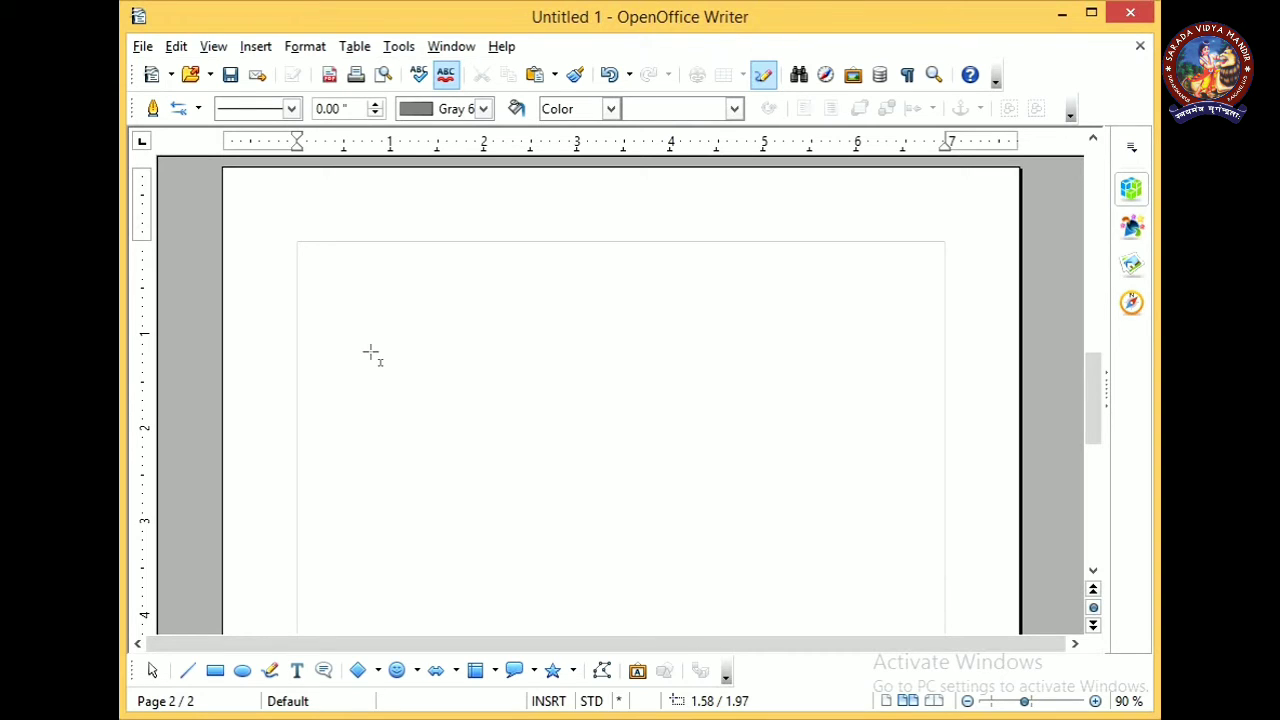
left_click(401, 297)
left_click_drag(459, 317, 552, 345)
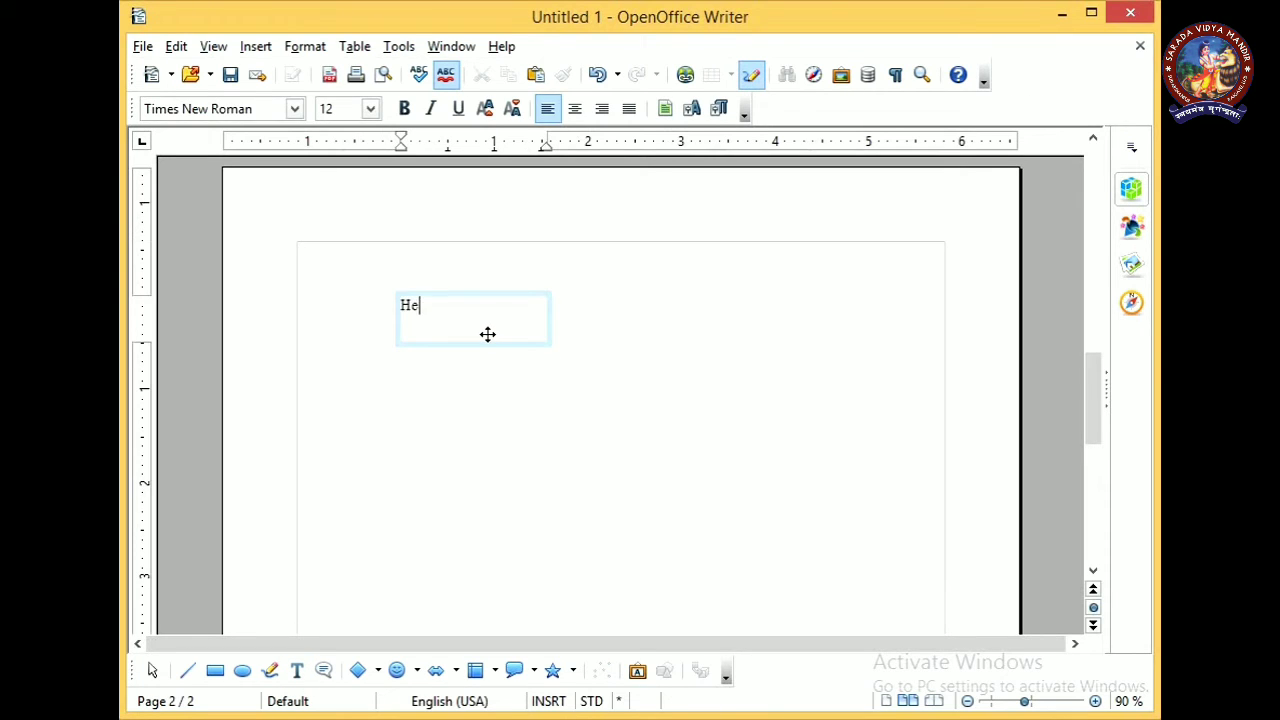
left_click(460, 415)
Move the "Hello" text box across the page's right margin, to a position of about 5.87 / 2.76 inches
left_click(433, 302)
left_click_drag(433, 302, 719, 291)
left_click_drag(763, 249, 896, 501)
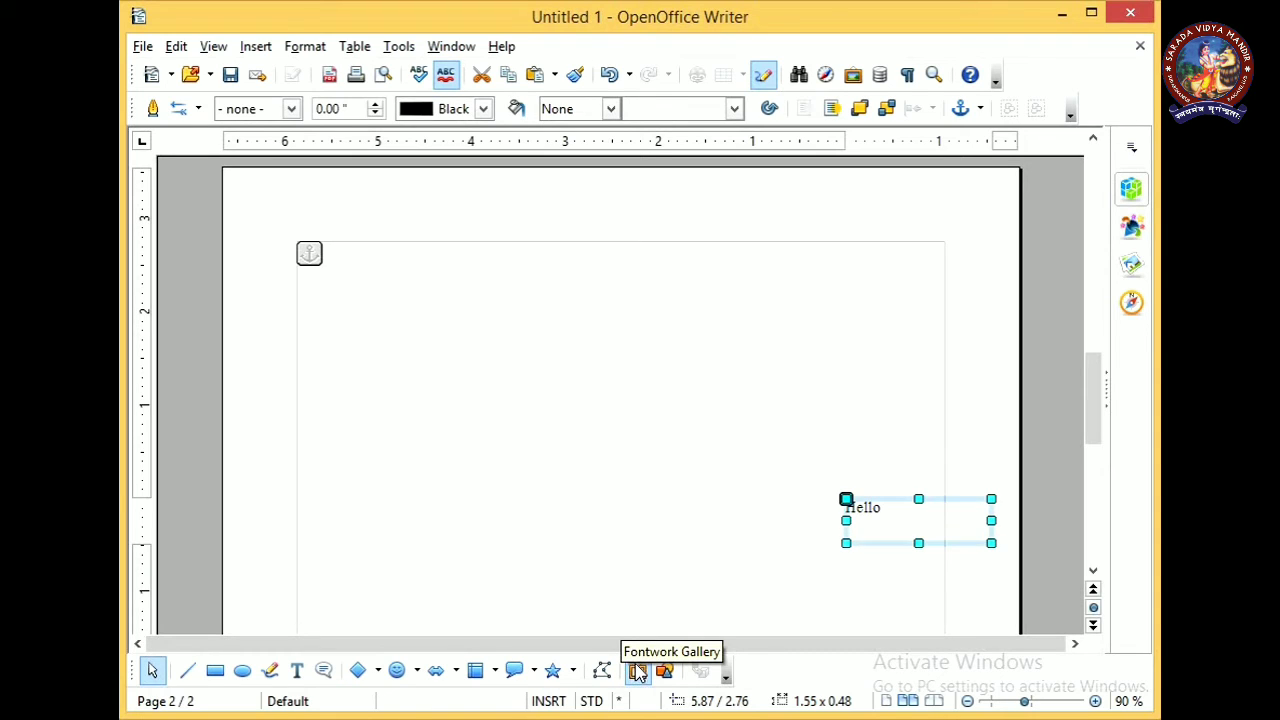
Open the Fontwork Gallery and browse its text styles
left_click(639, 680)
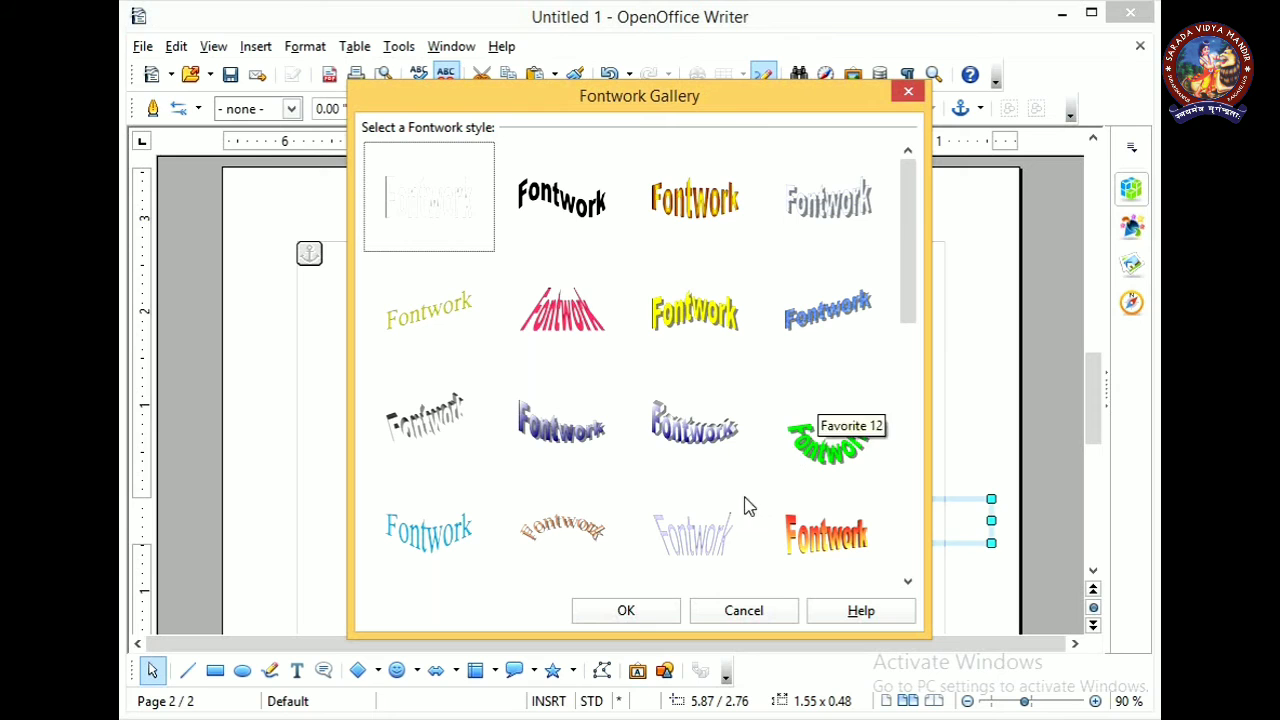
mouse_move(909, 286)
left_mouse_down()
mouse_move(908, 537)
mouse_move(928, 294)
left_mouse_up()
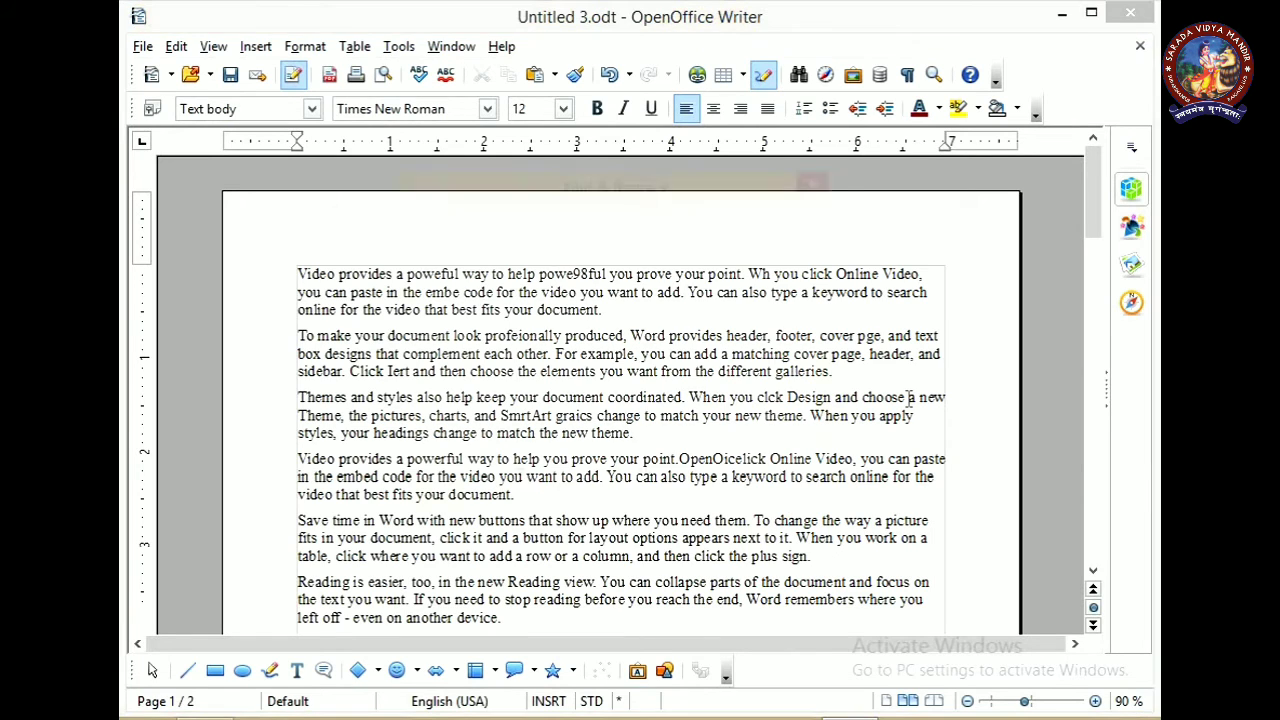
Search Untitled 3.odt for "Video" using Find & Replace, keeping the dialog clear of the text's left side
key("ctrl+h")
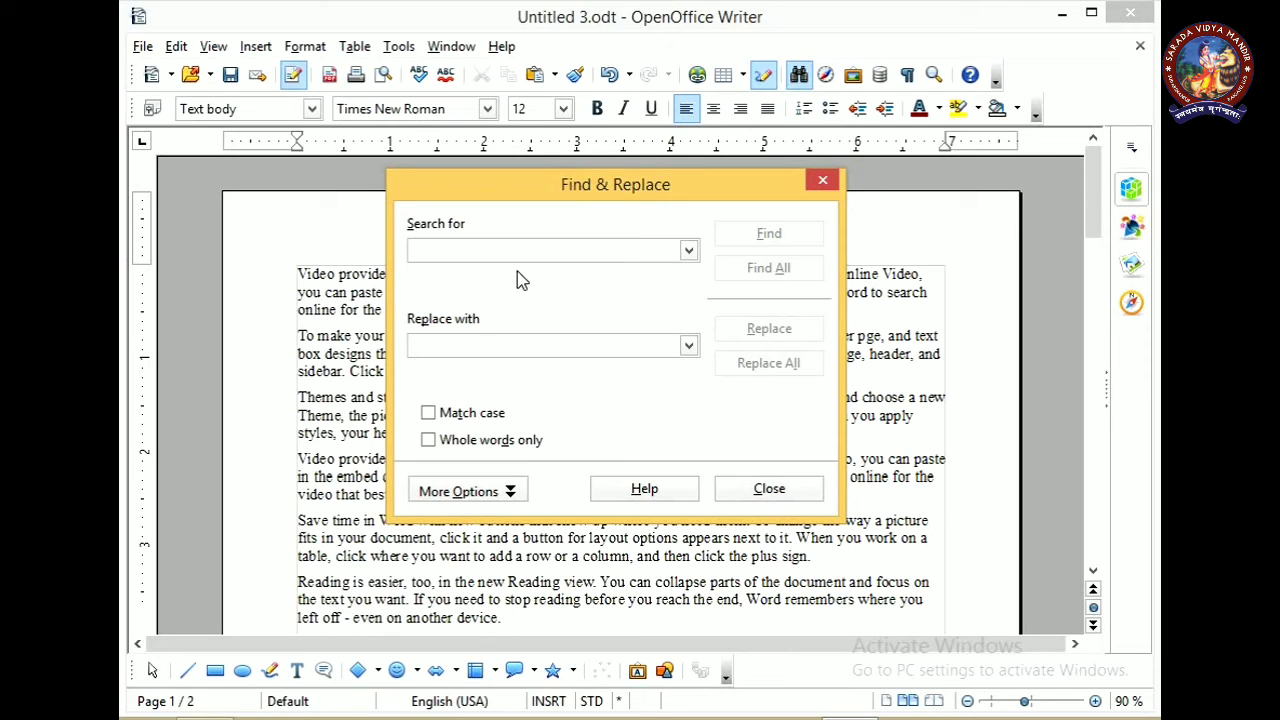
left_click_drag(610, 195, 795, 209)
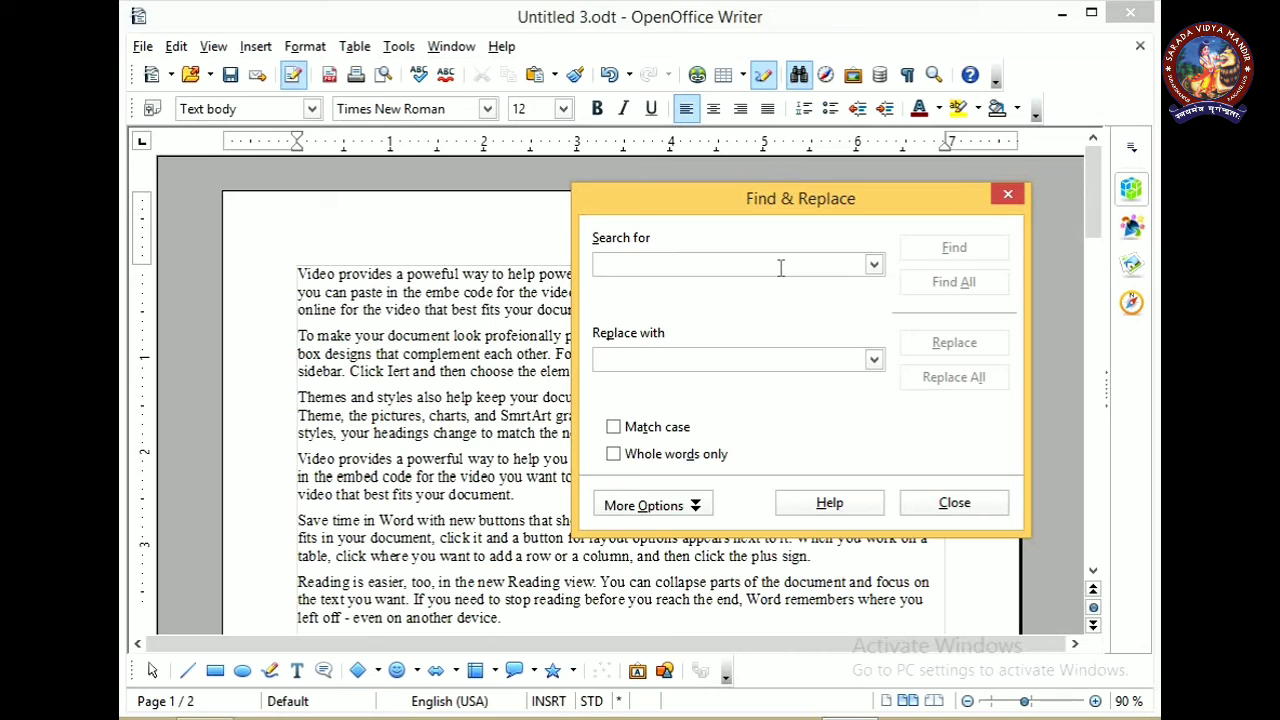
type("Video")
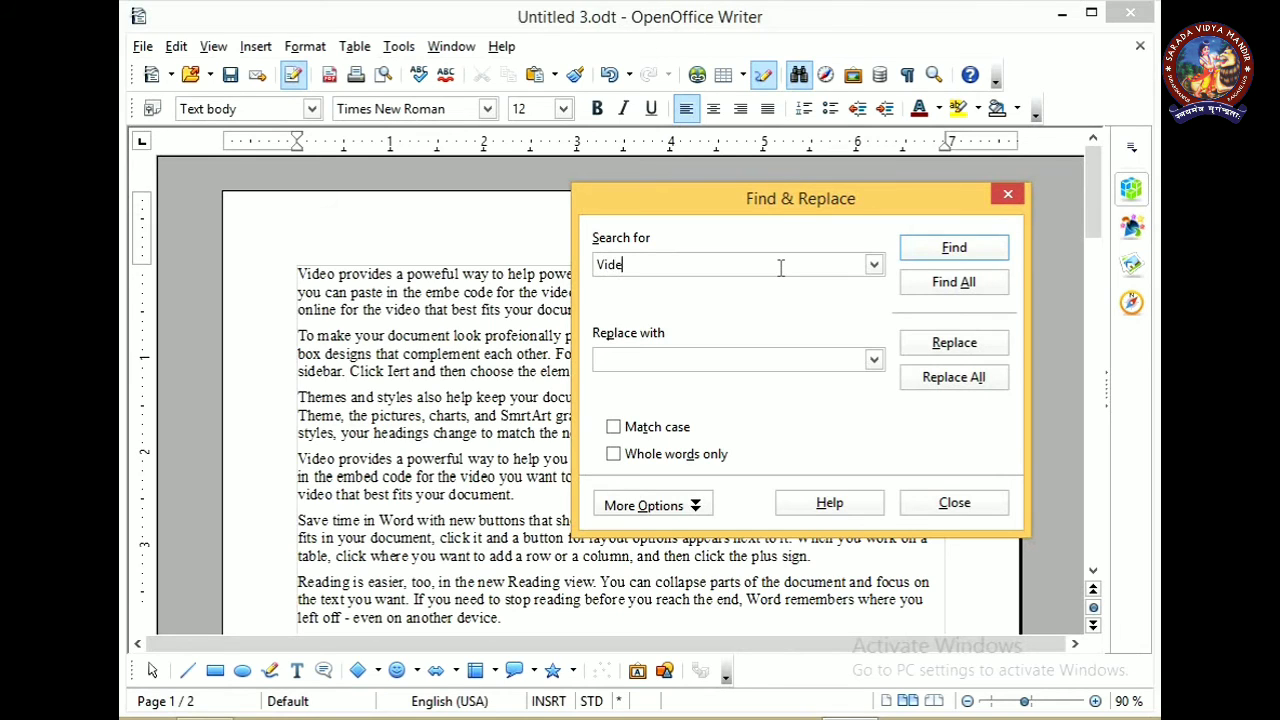
left_click(978, 247)
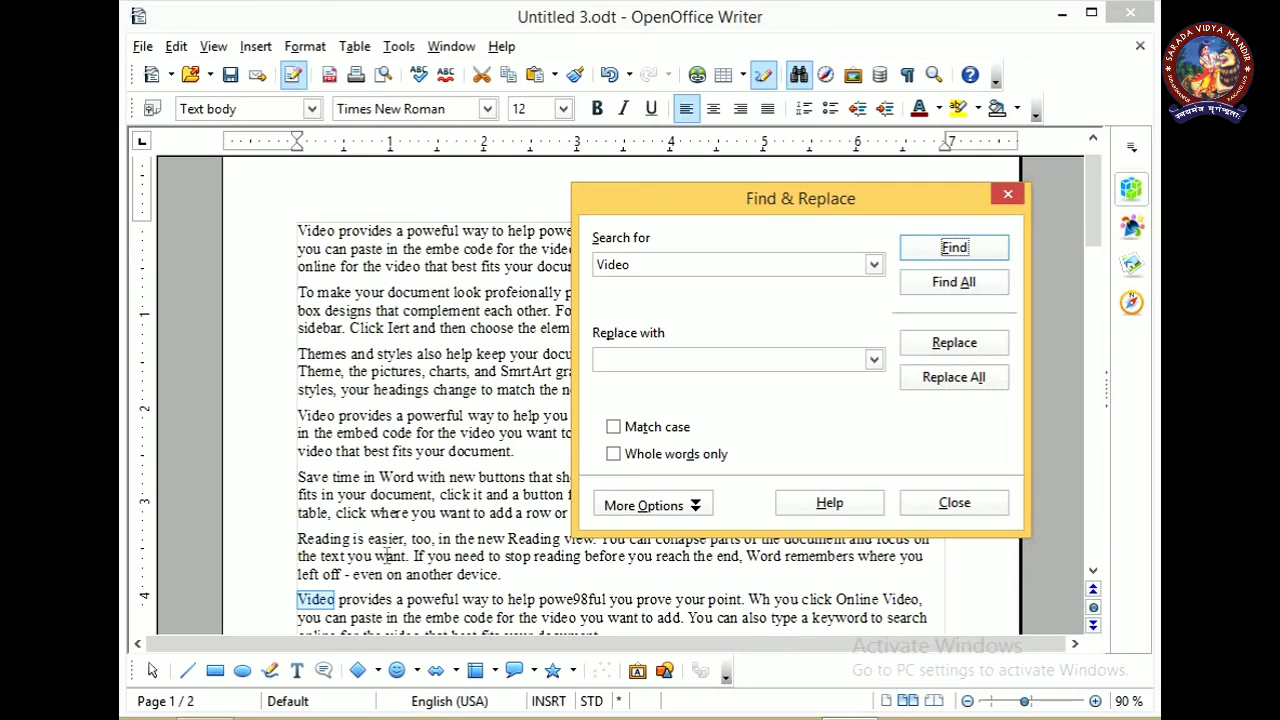
Step through the successive occurrences of "Video" in the document with the Find command
left_click(985, 256)
left_click(985, 256)
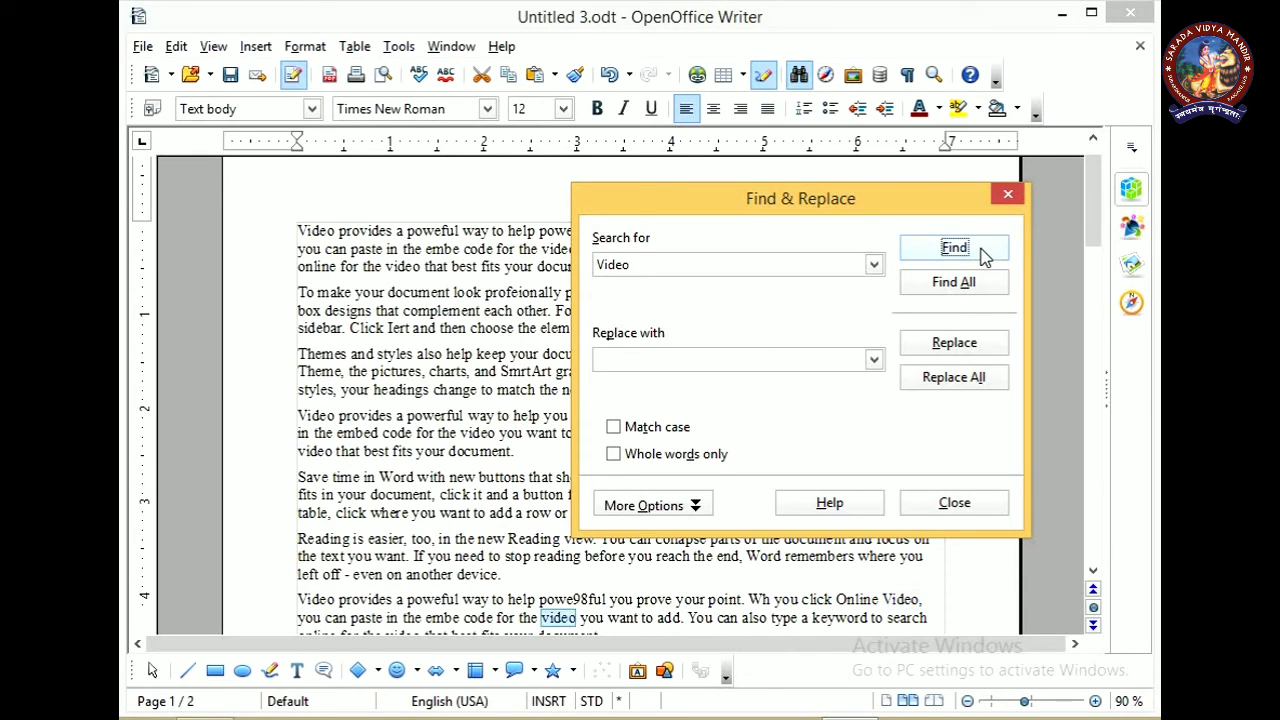
left_click(985, 256)
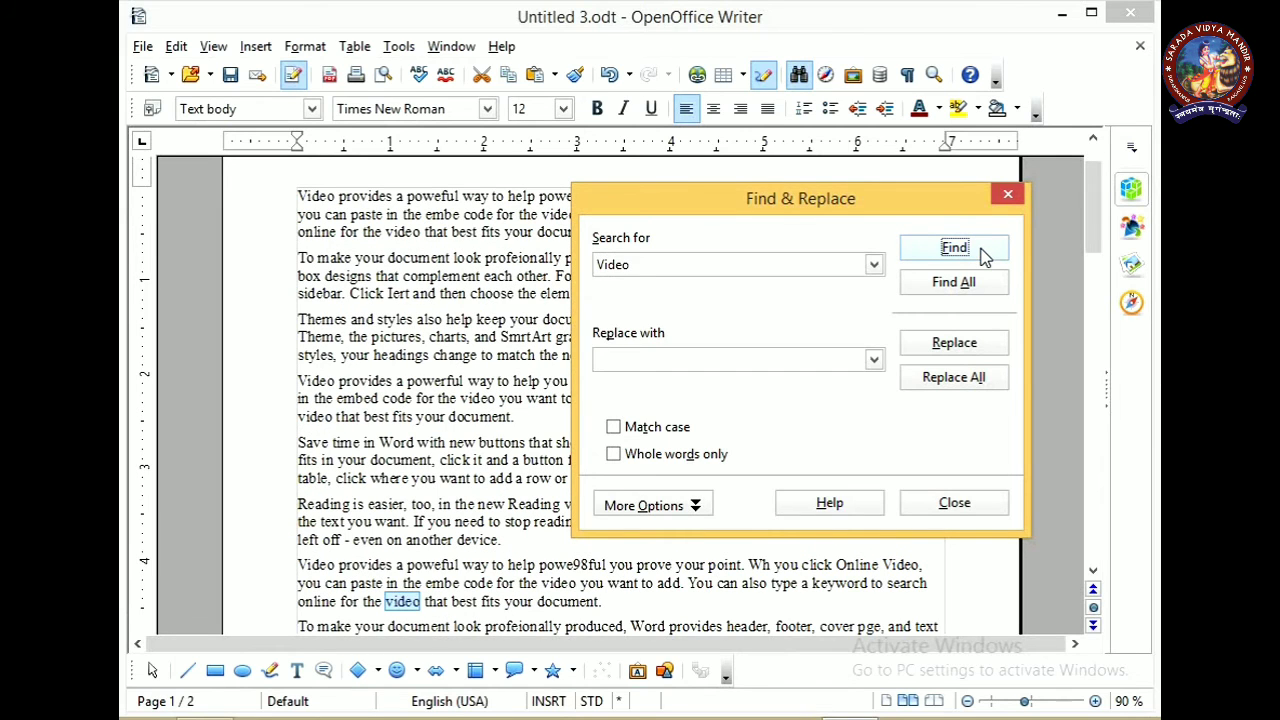
left_click(985, 256)
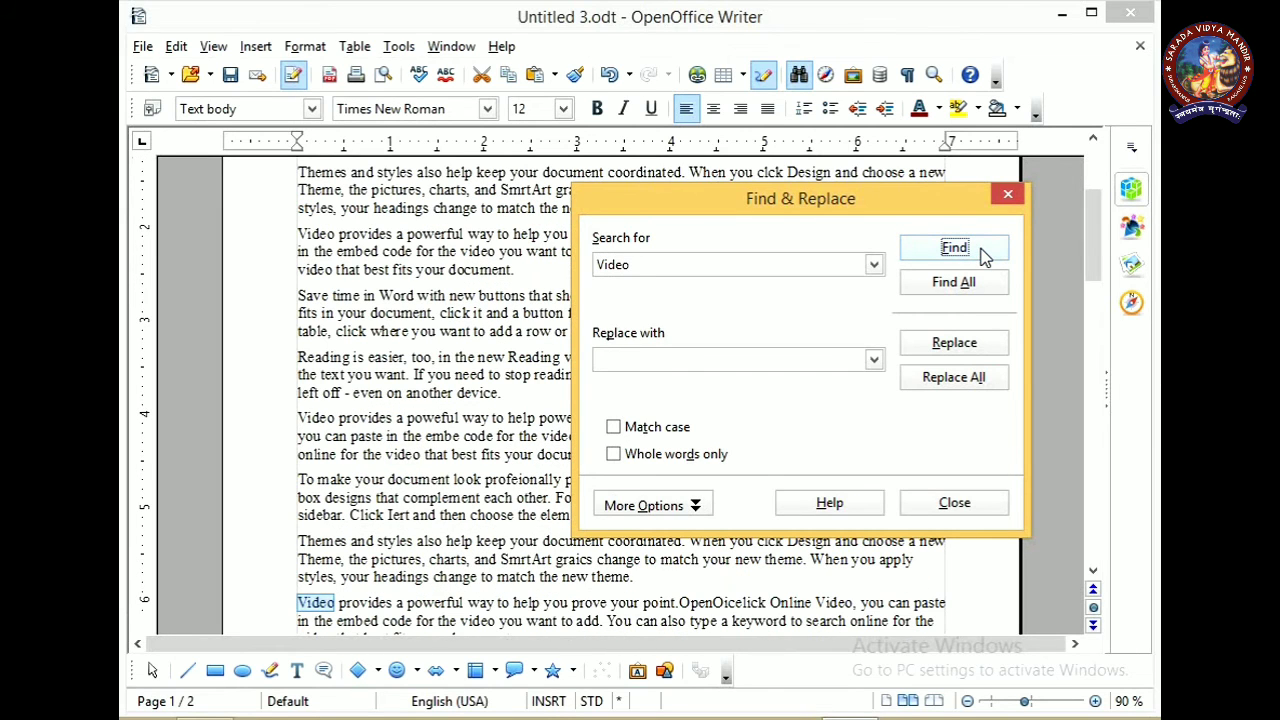
left_click(985, 256)
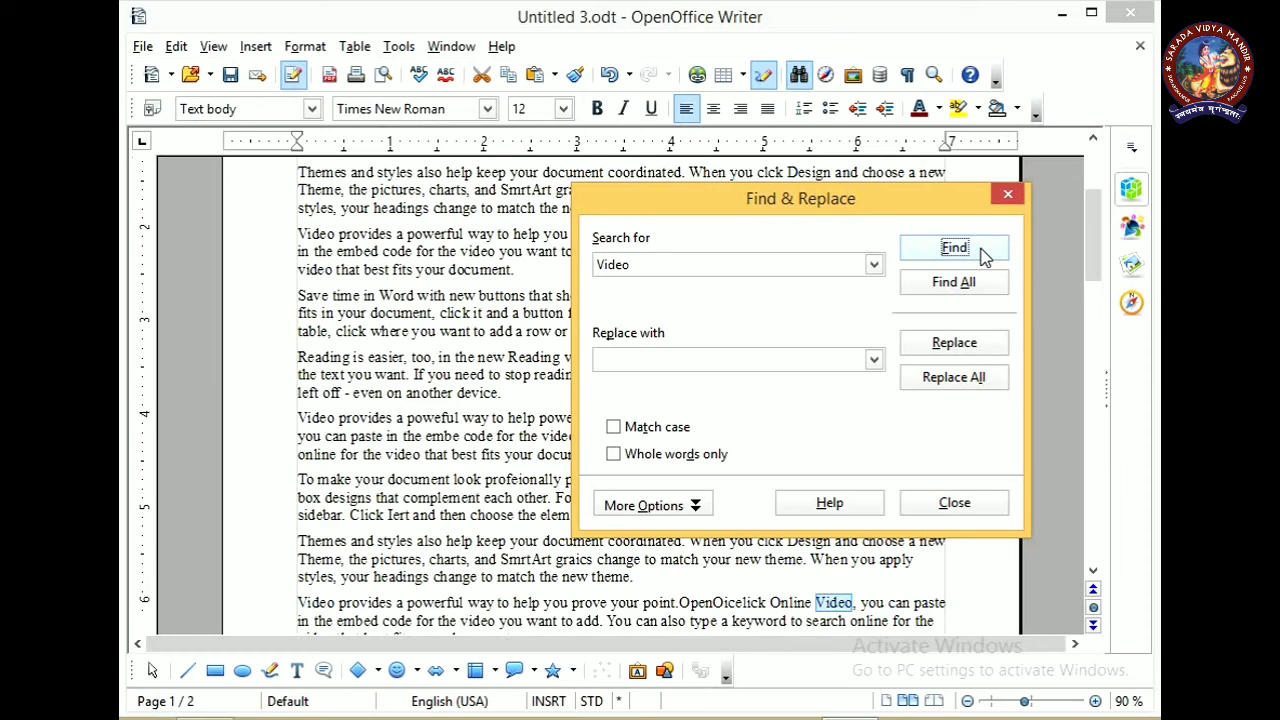
left_click(985, 256)
left_click(985, 256)
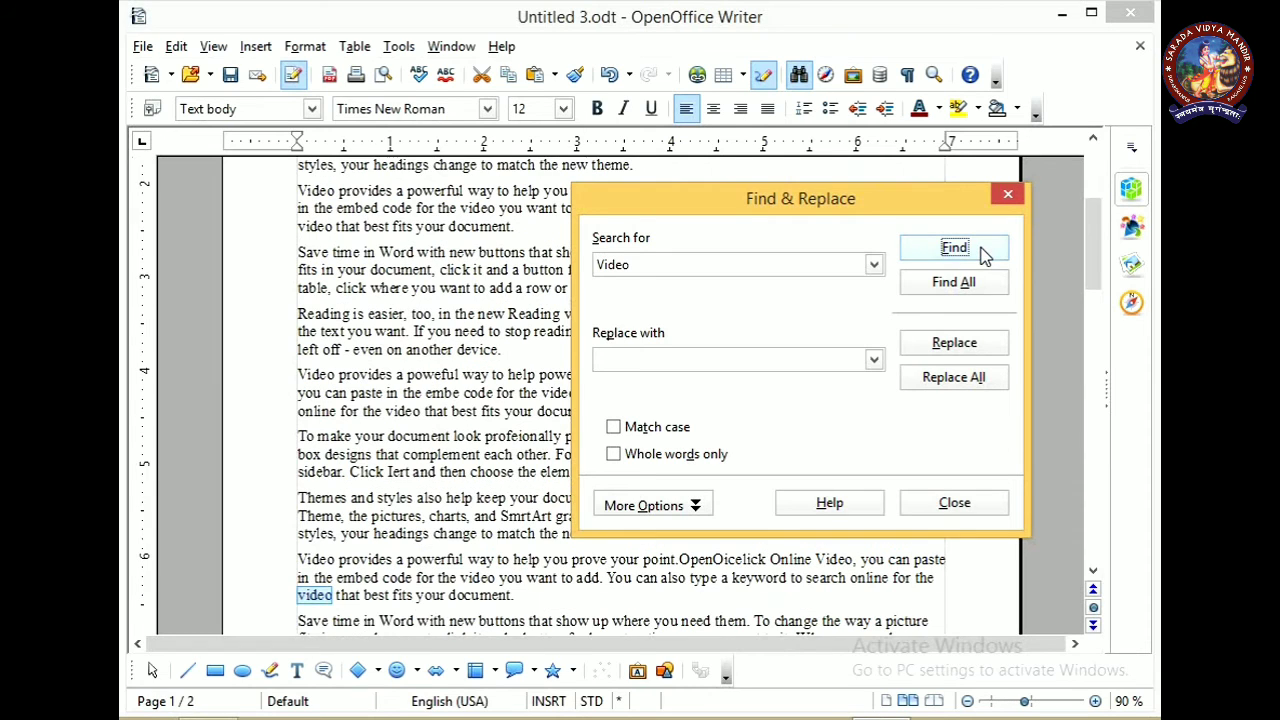
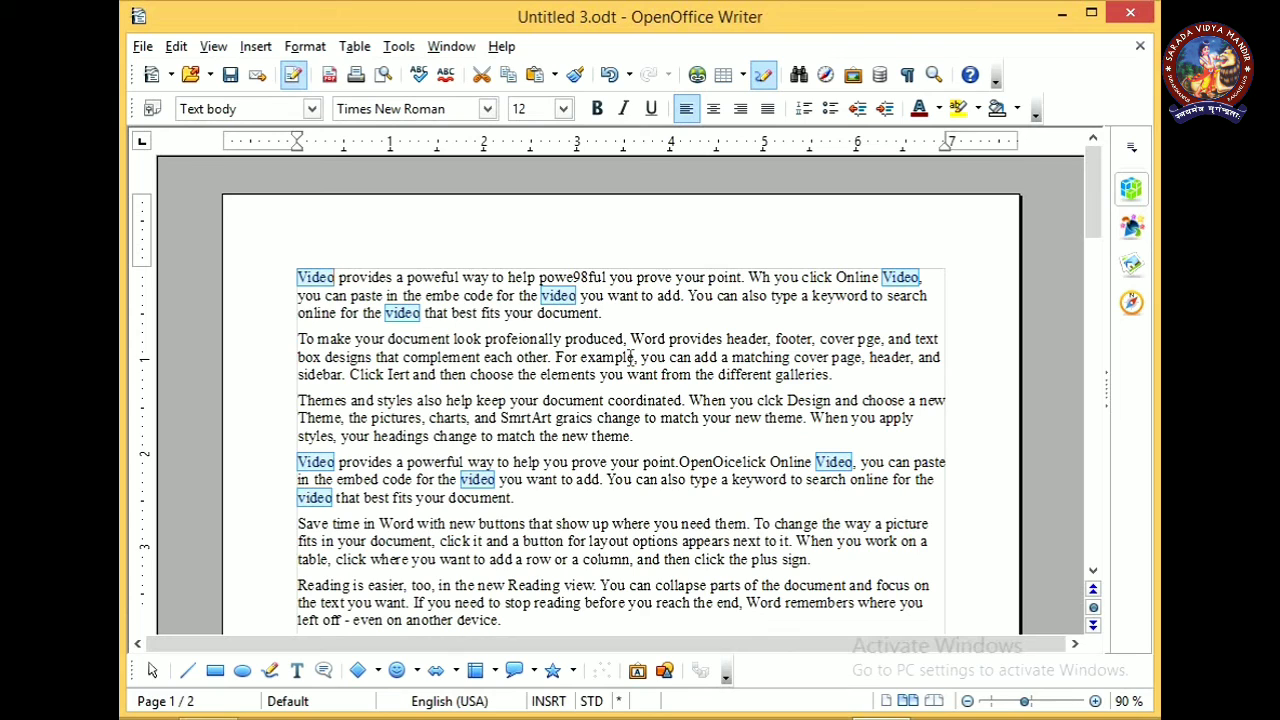
Manually change the first word of the opening paragraph from "Video" to "Audio"
left_click(335, 281)
key("BackSpace")
key("BackSpace")
key("BackSpace")
key("BackSpace")
key("BackSpace")
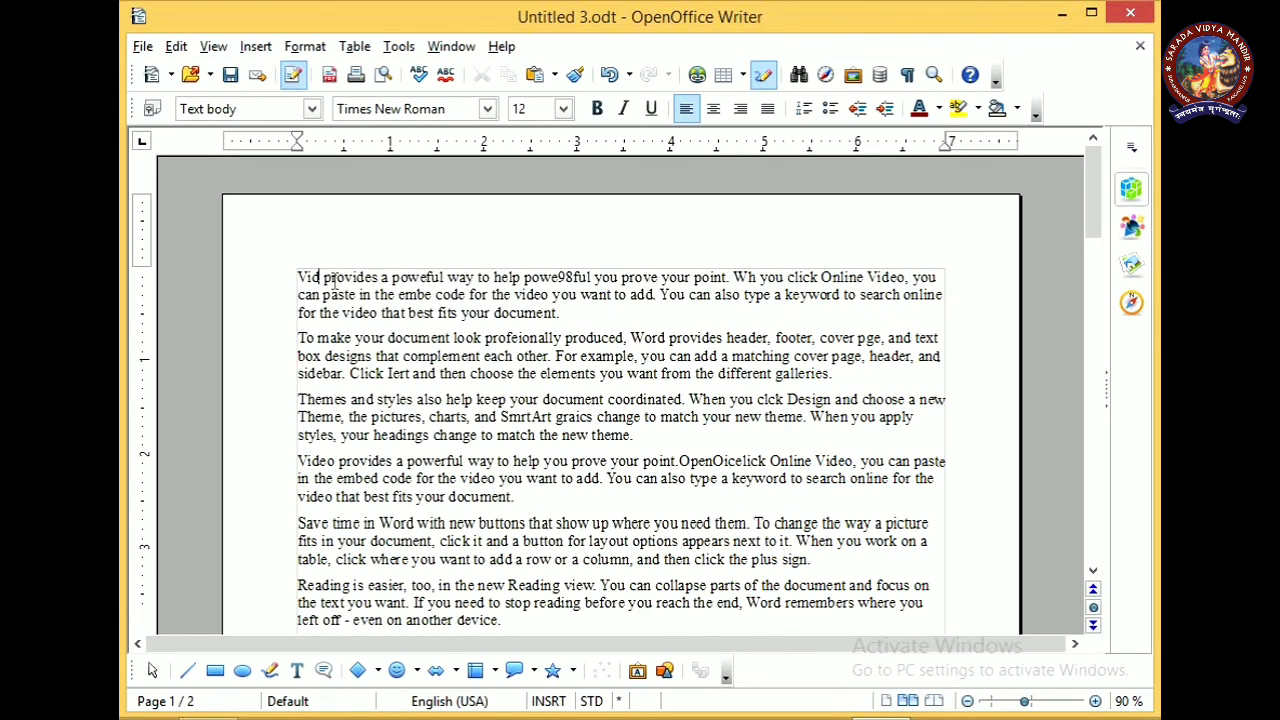
type("Audio")
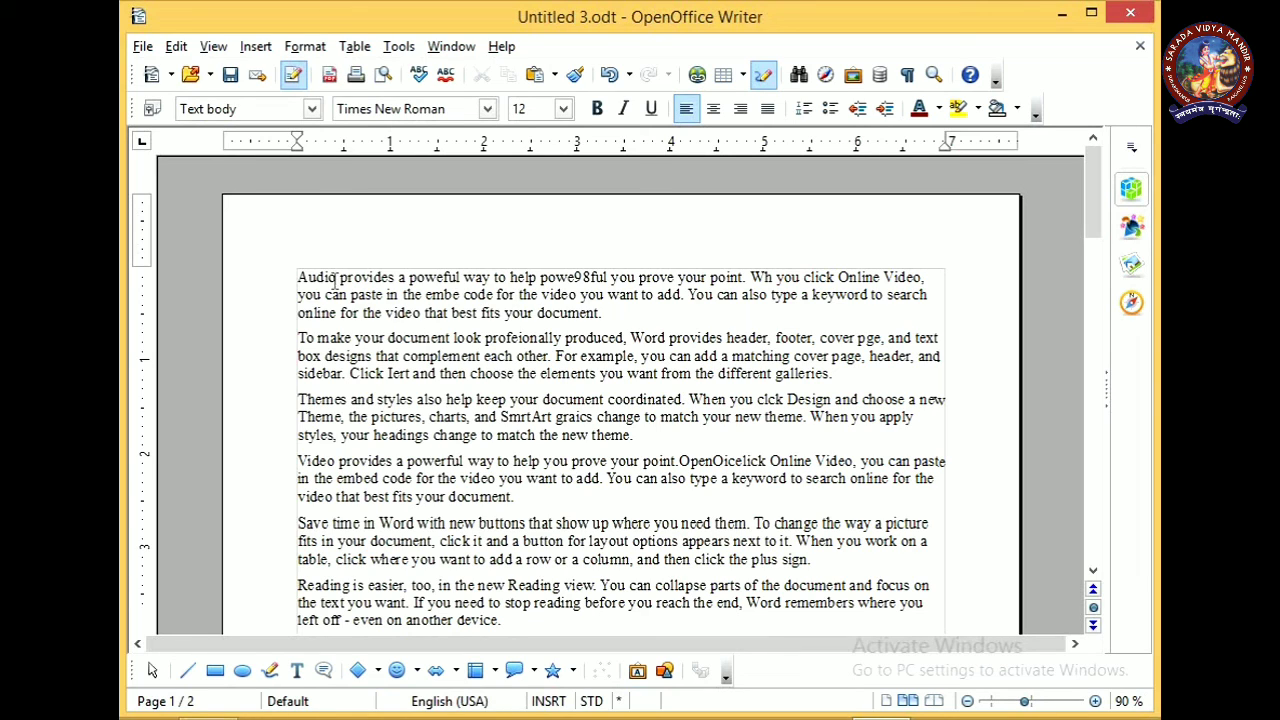
Replace all occurrences of "Video" in the document with "Audio" using Find & Replace, and close the dialog
key("ctrl+h")
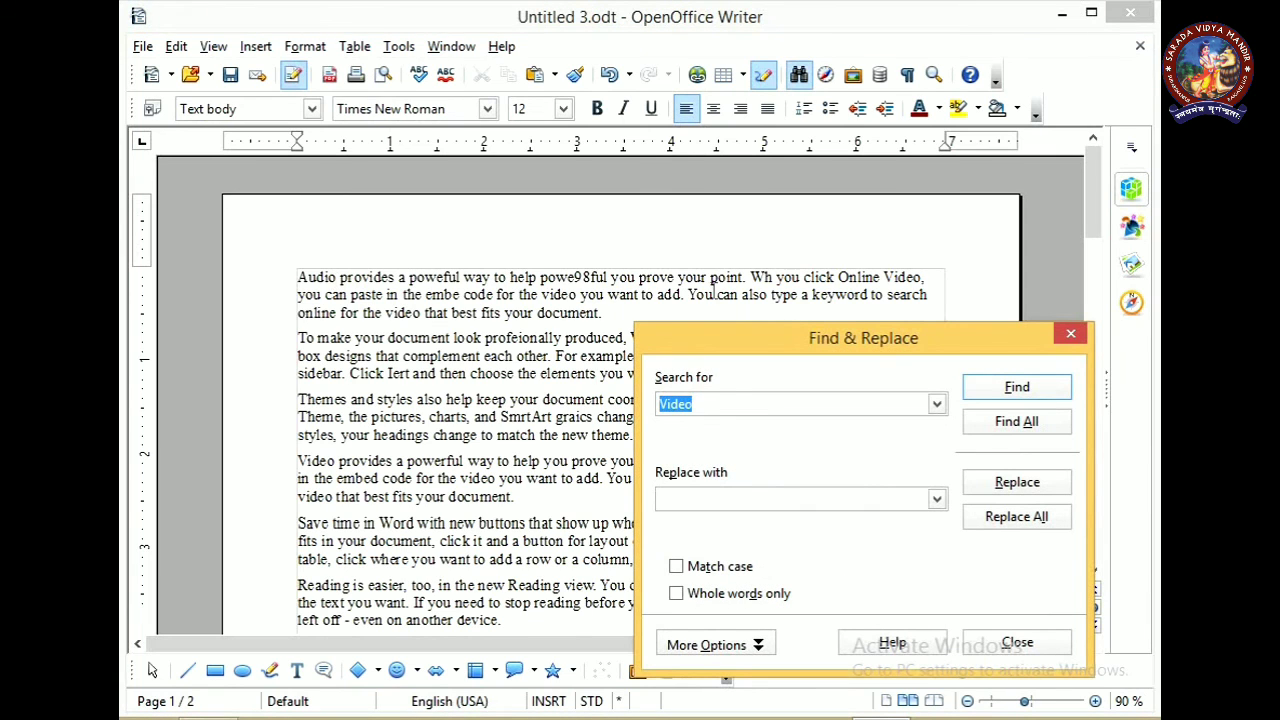
left_click_drag(893, 345, 736, 155)
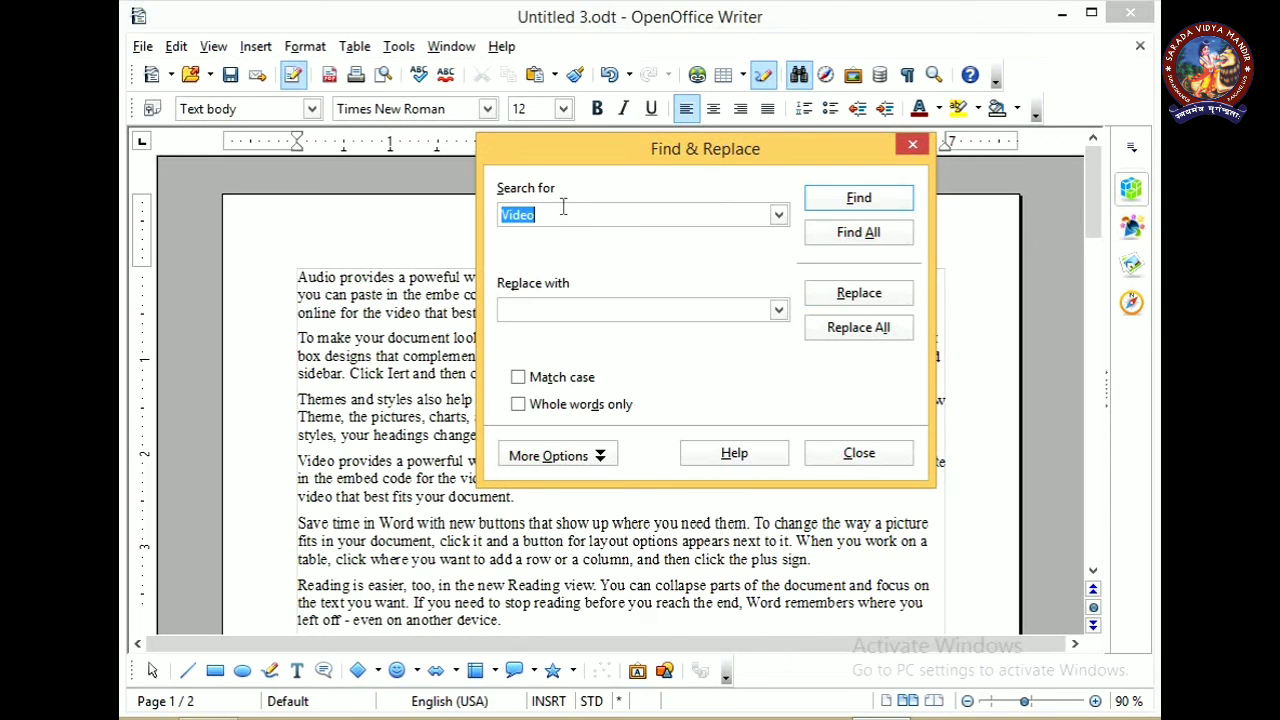
left_click(588, 309)
type("Audio")
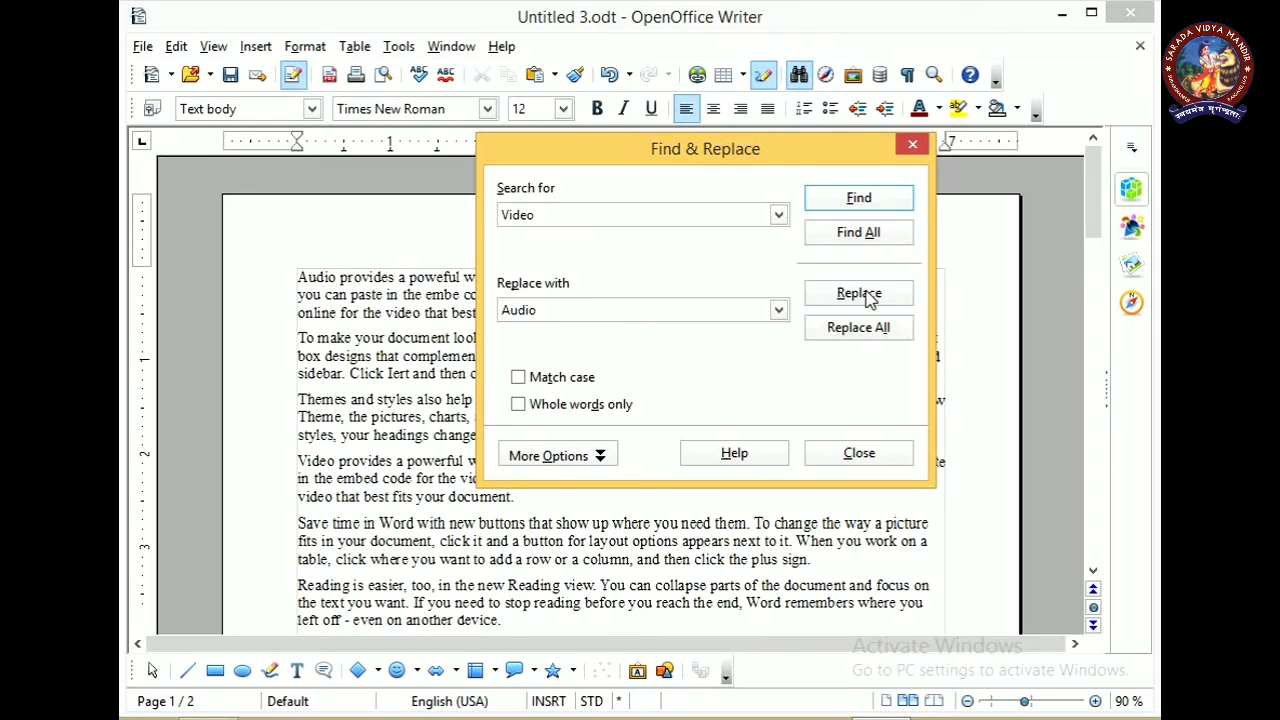
left_click(866, 330)
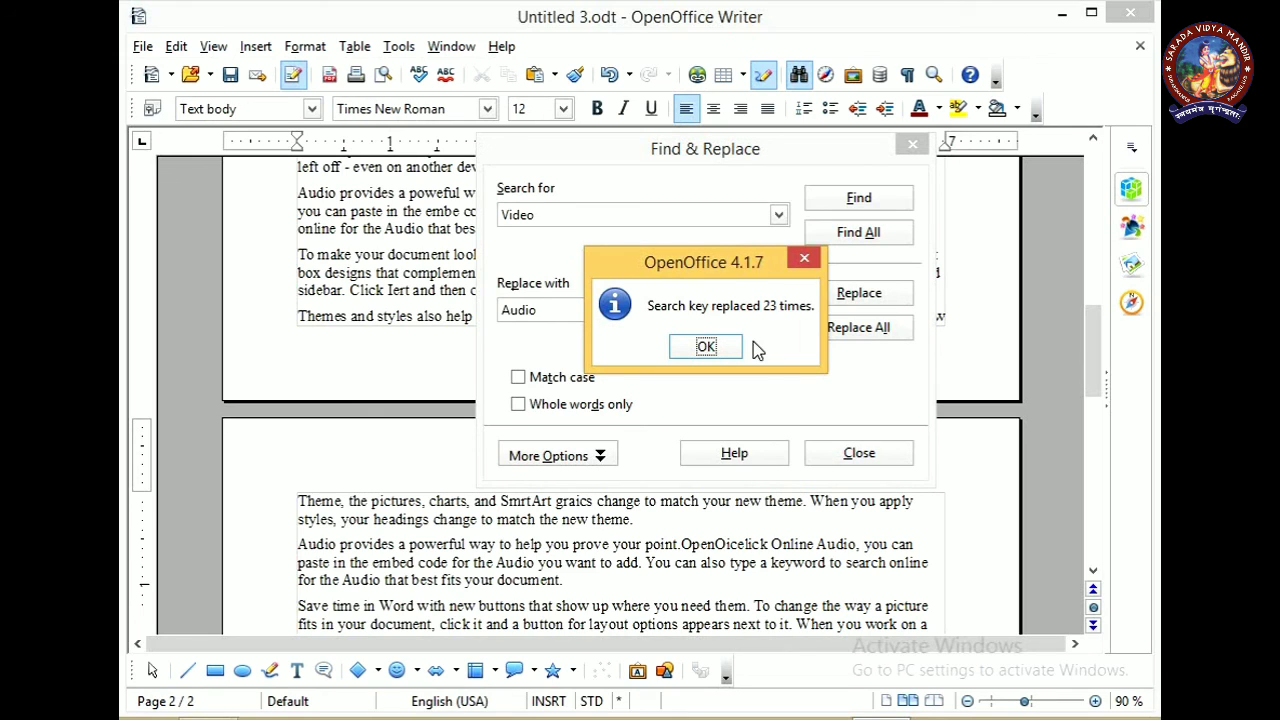
left_click(729, 348)
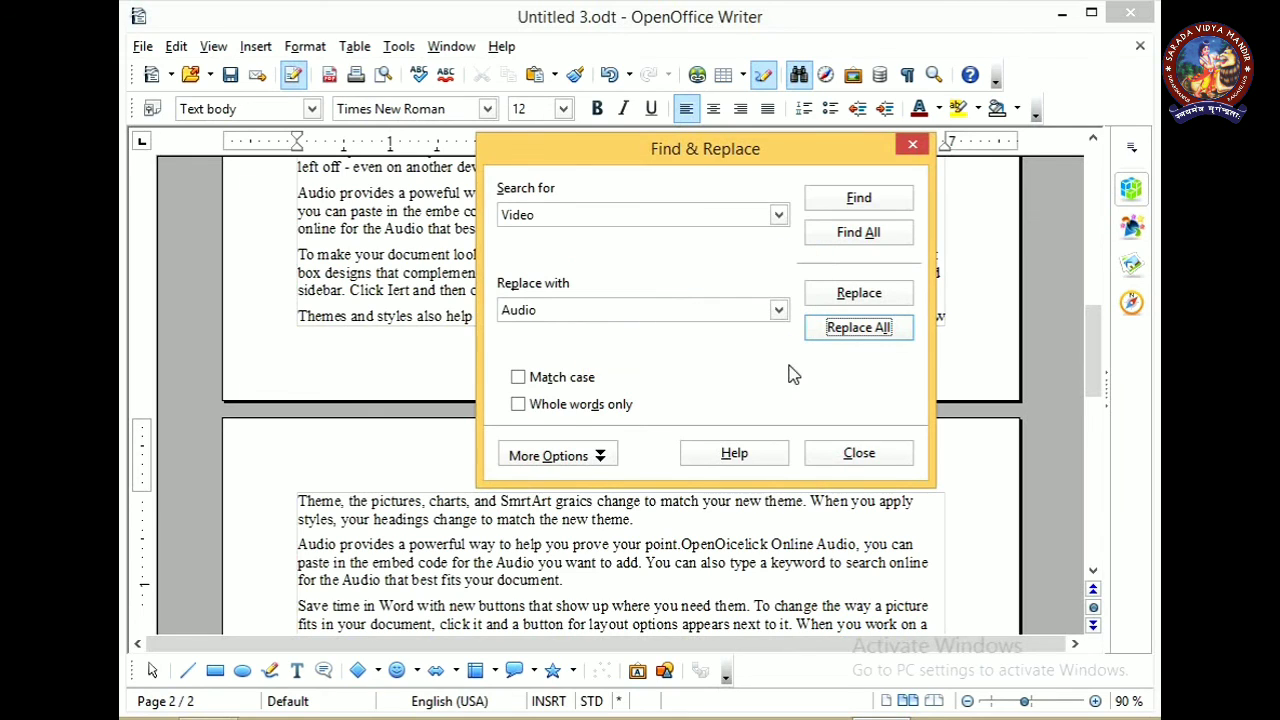
left_click(859, 453)
Return to the start of the document, check it for any remaining "Video" with Find All, and close Find & Replace
scroll(686, 440, "up", 8)
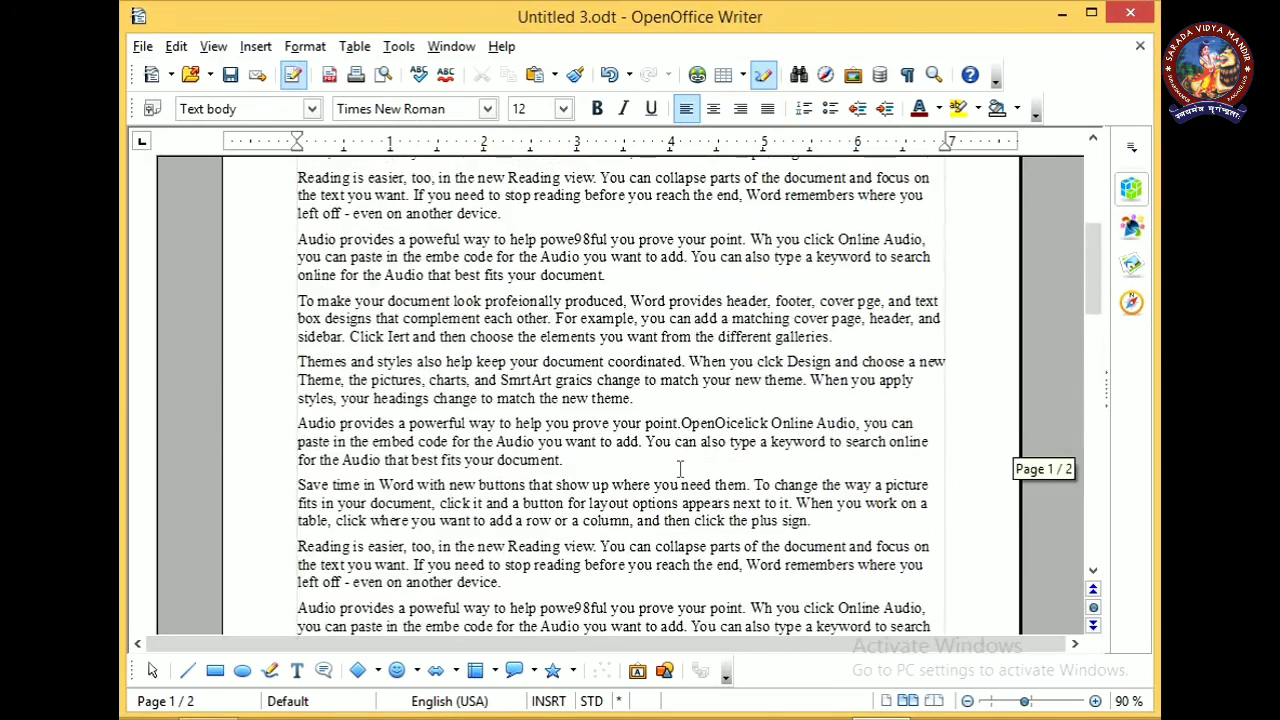
scroll(679, 468, "up", 7)
left_click(306, 276)
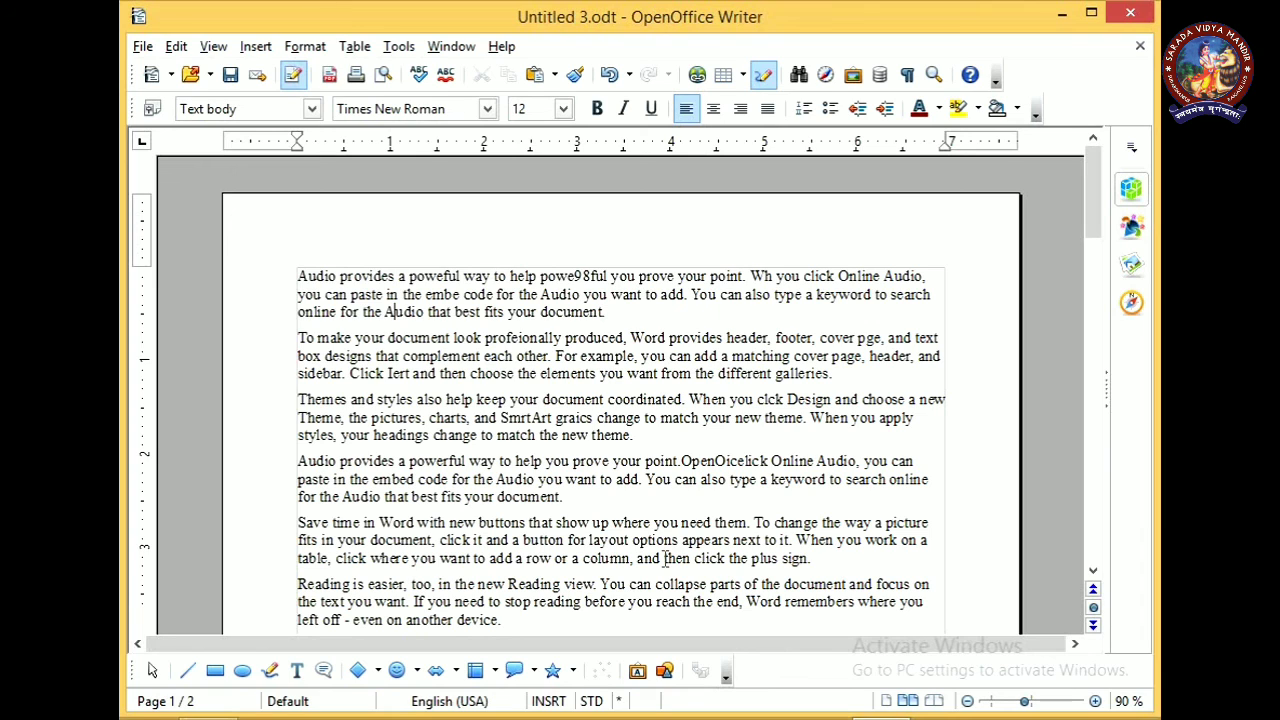
key("ctrl+h")
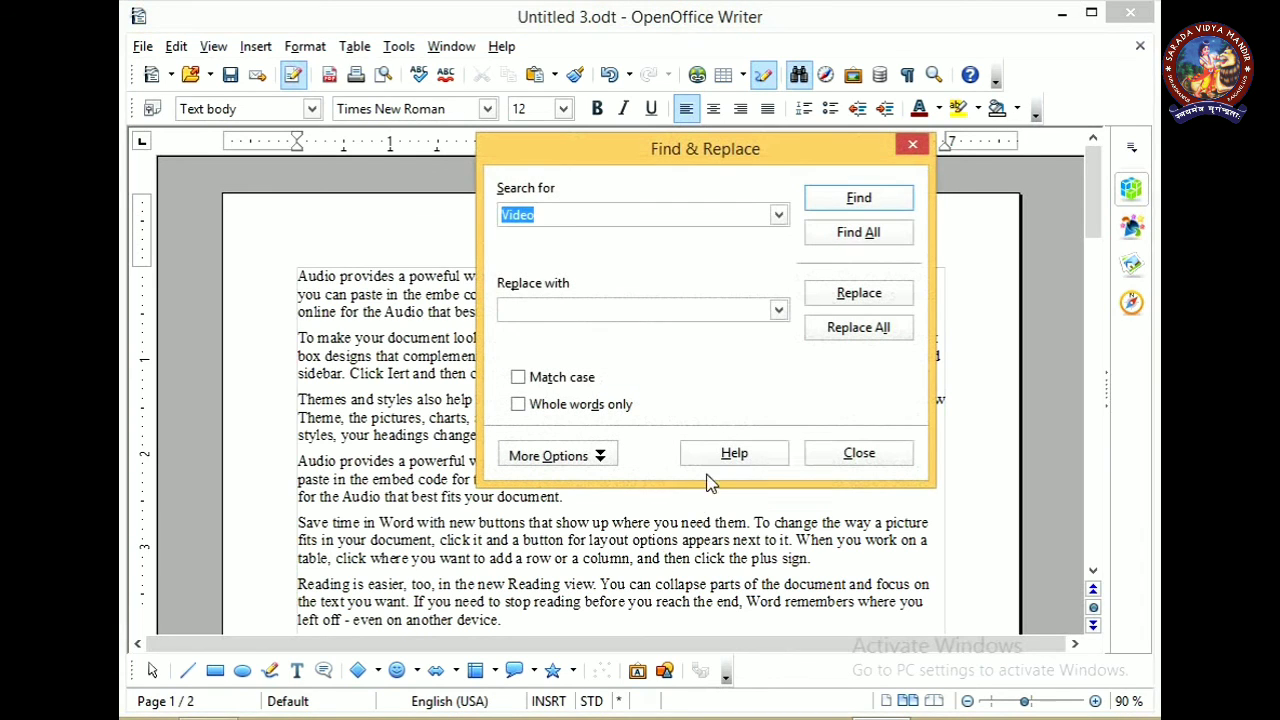
left_click(866, 234)
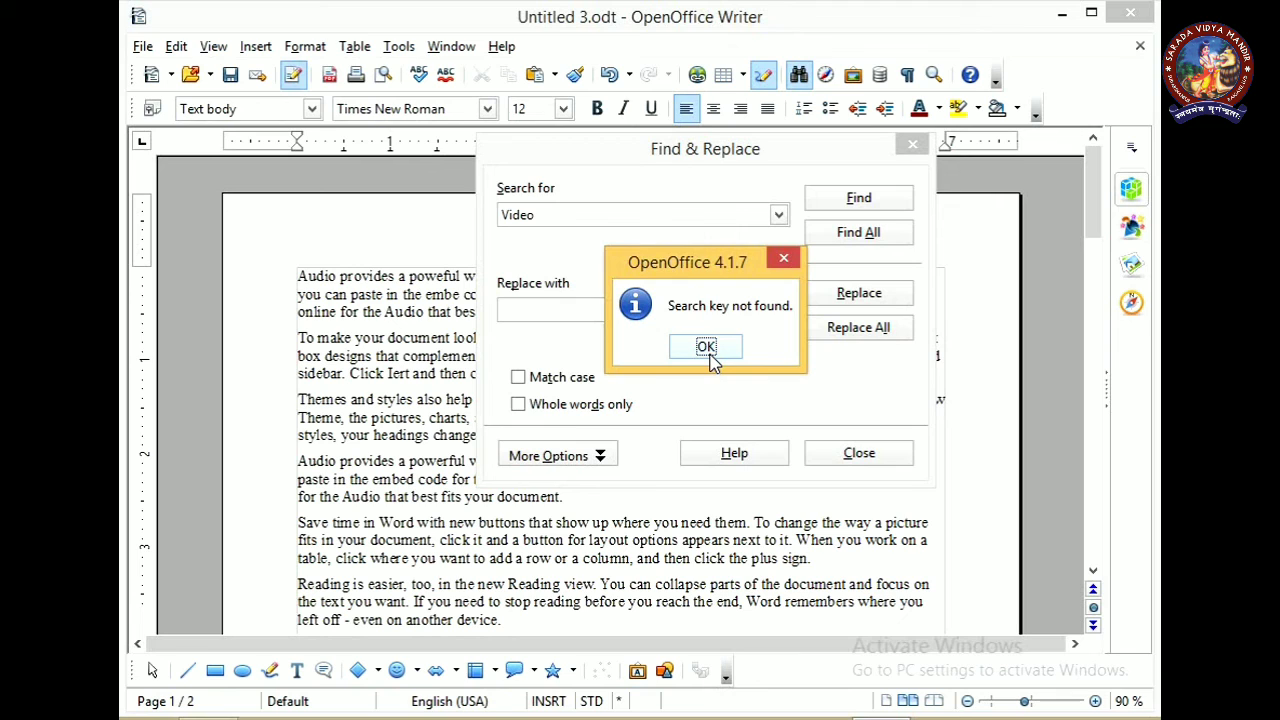
left_click(708, 356)
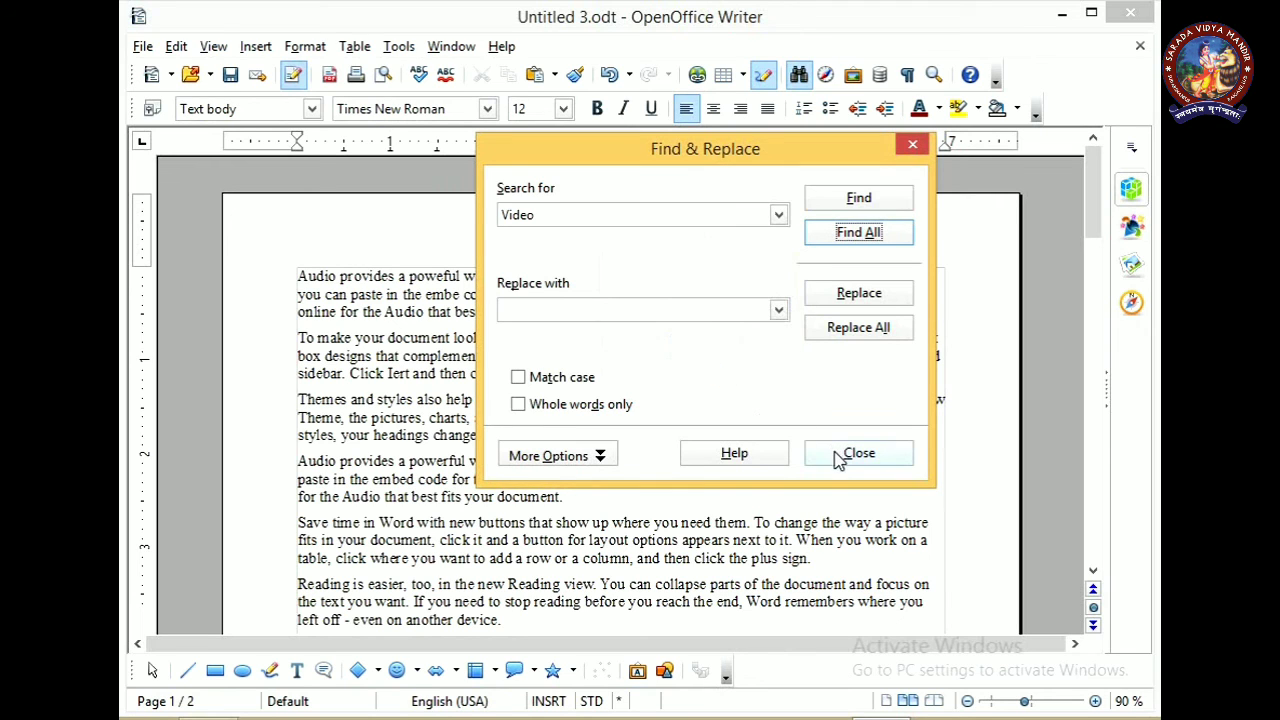
left_click(856, 454)
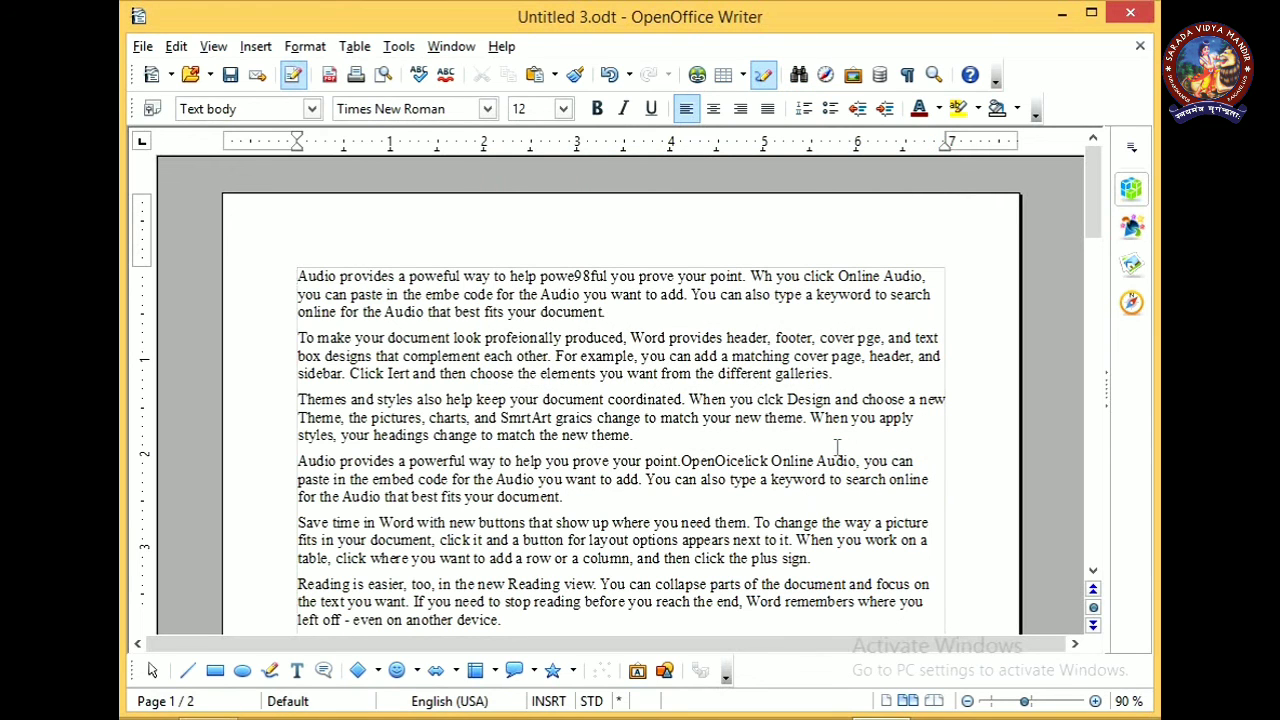